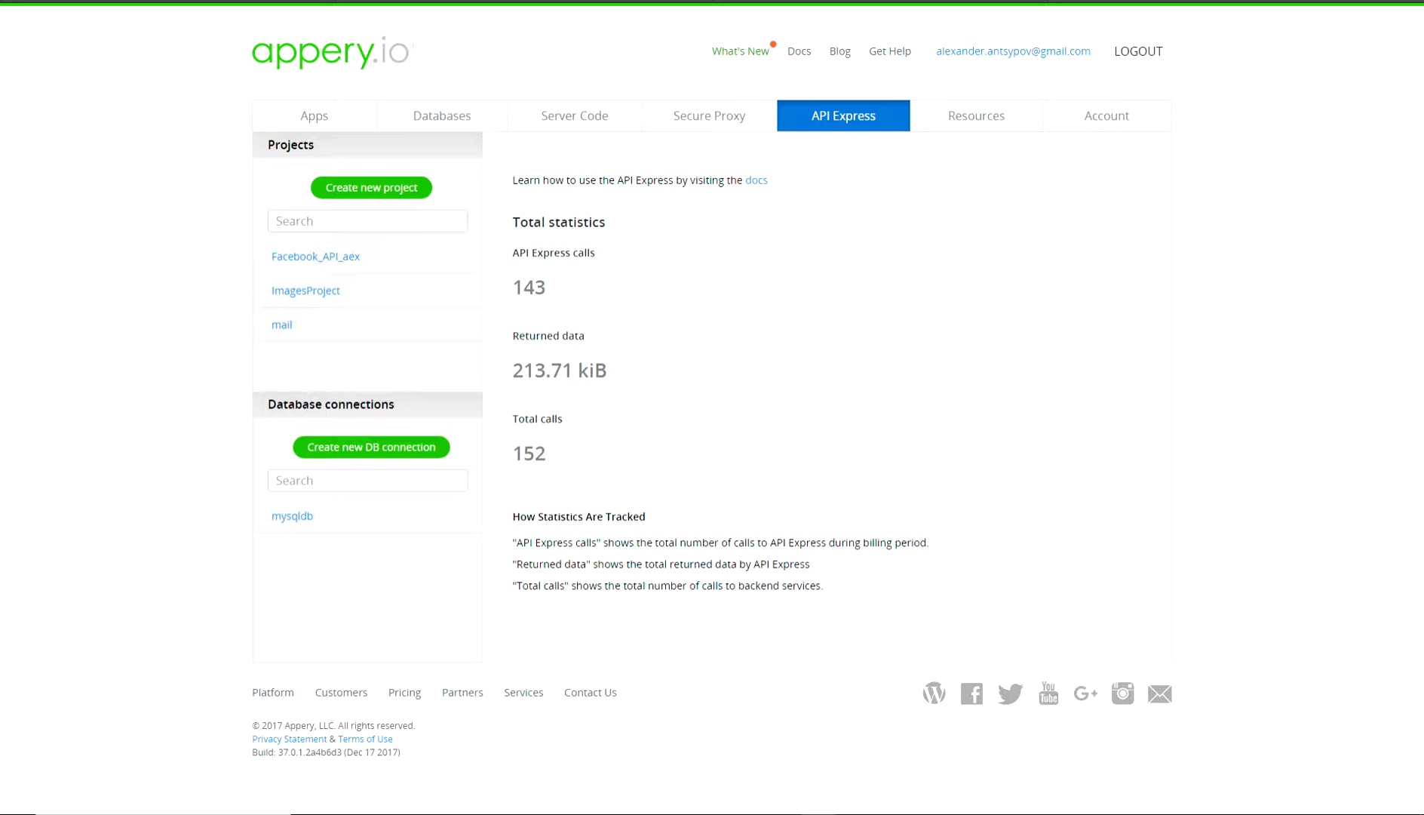
Create a new API Express project named 'SecureProject'.
{"action": "type", "text": "Secu"}
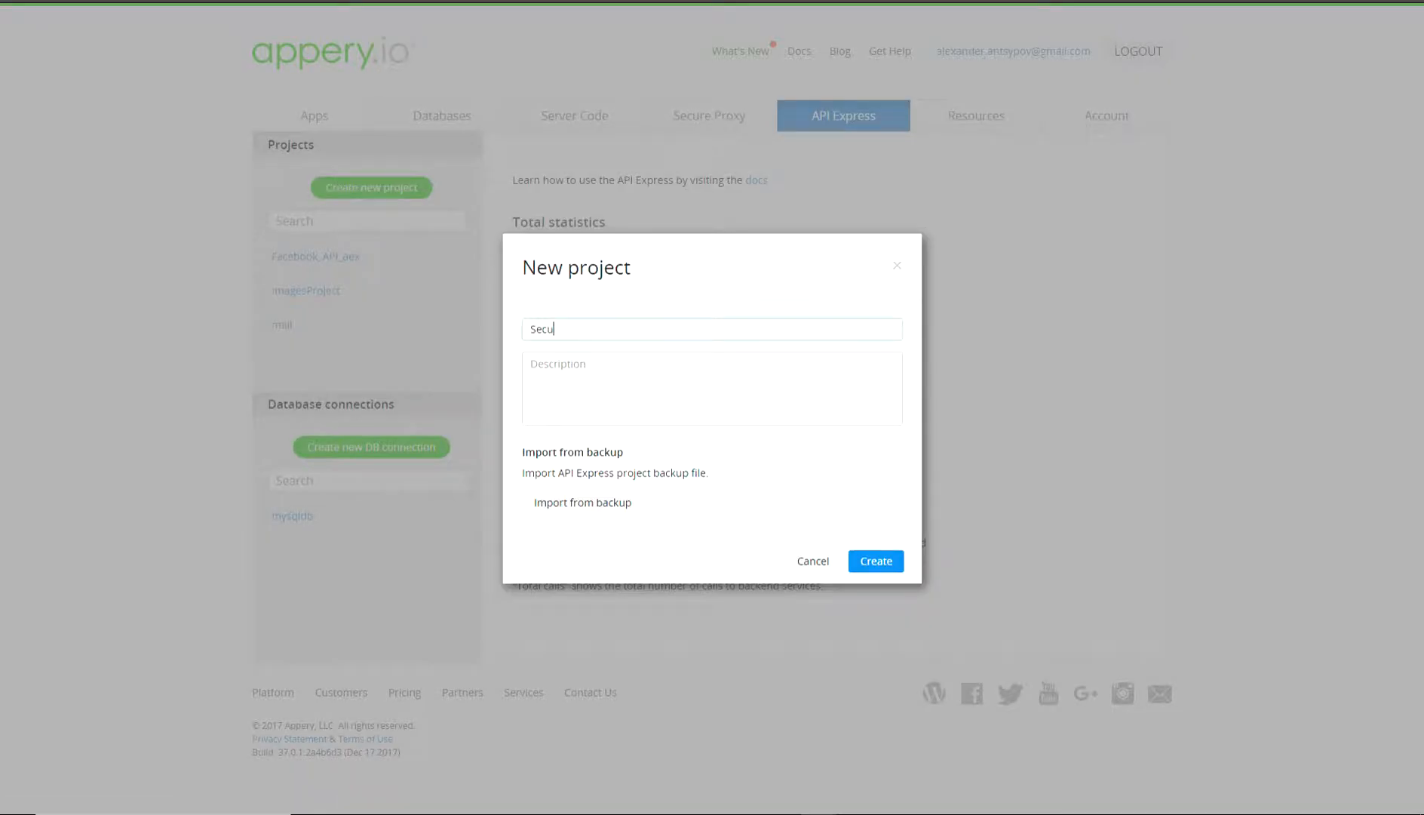
{"action": "type", "text": "reProject"}
{"action": "key", "text": "Return"}
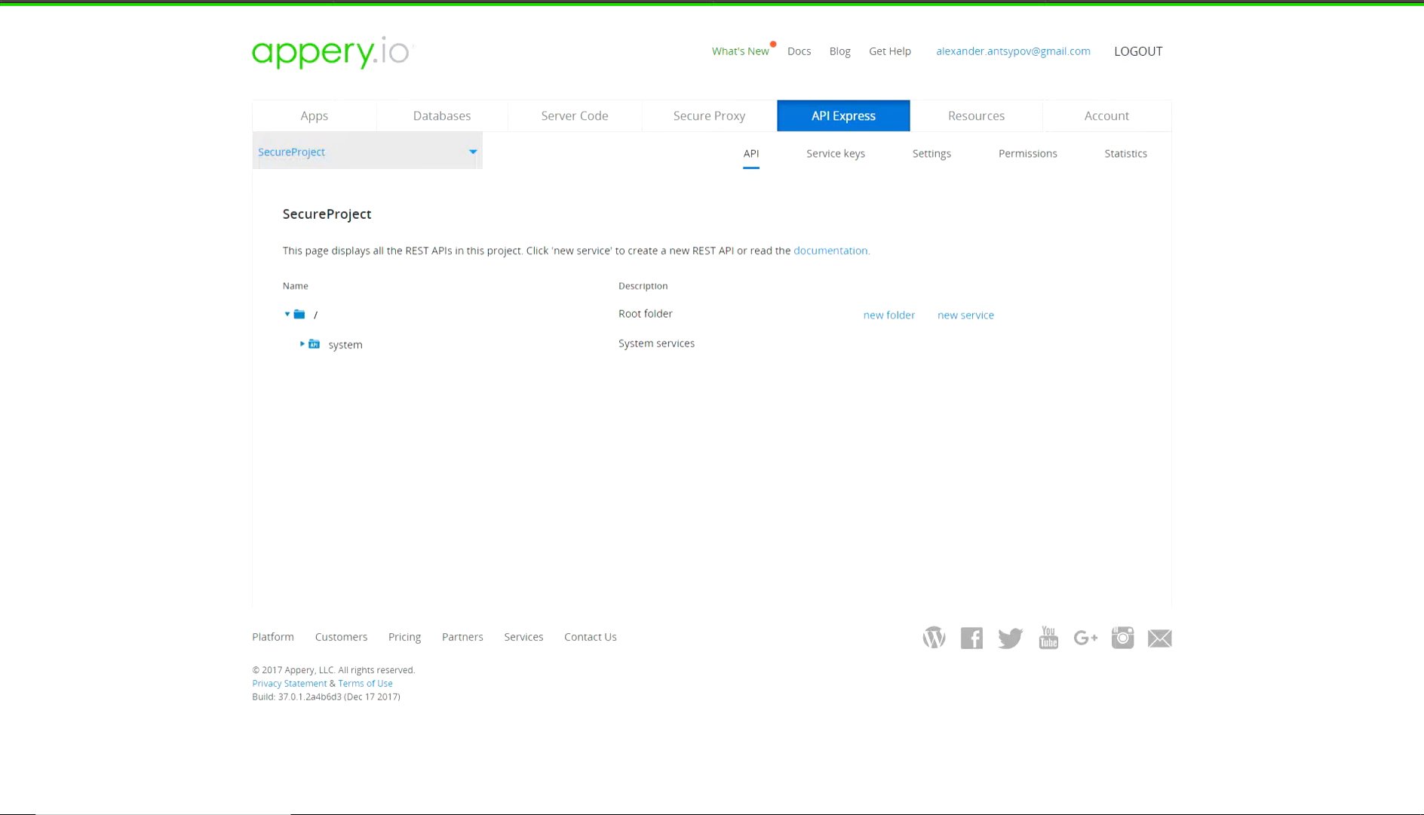
Turn on Secure REST API for SecureProject, keeping Security provider as the security type.
{"action": "left_click", "coordinate": [931, 154]}
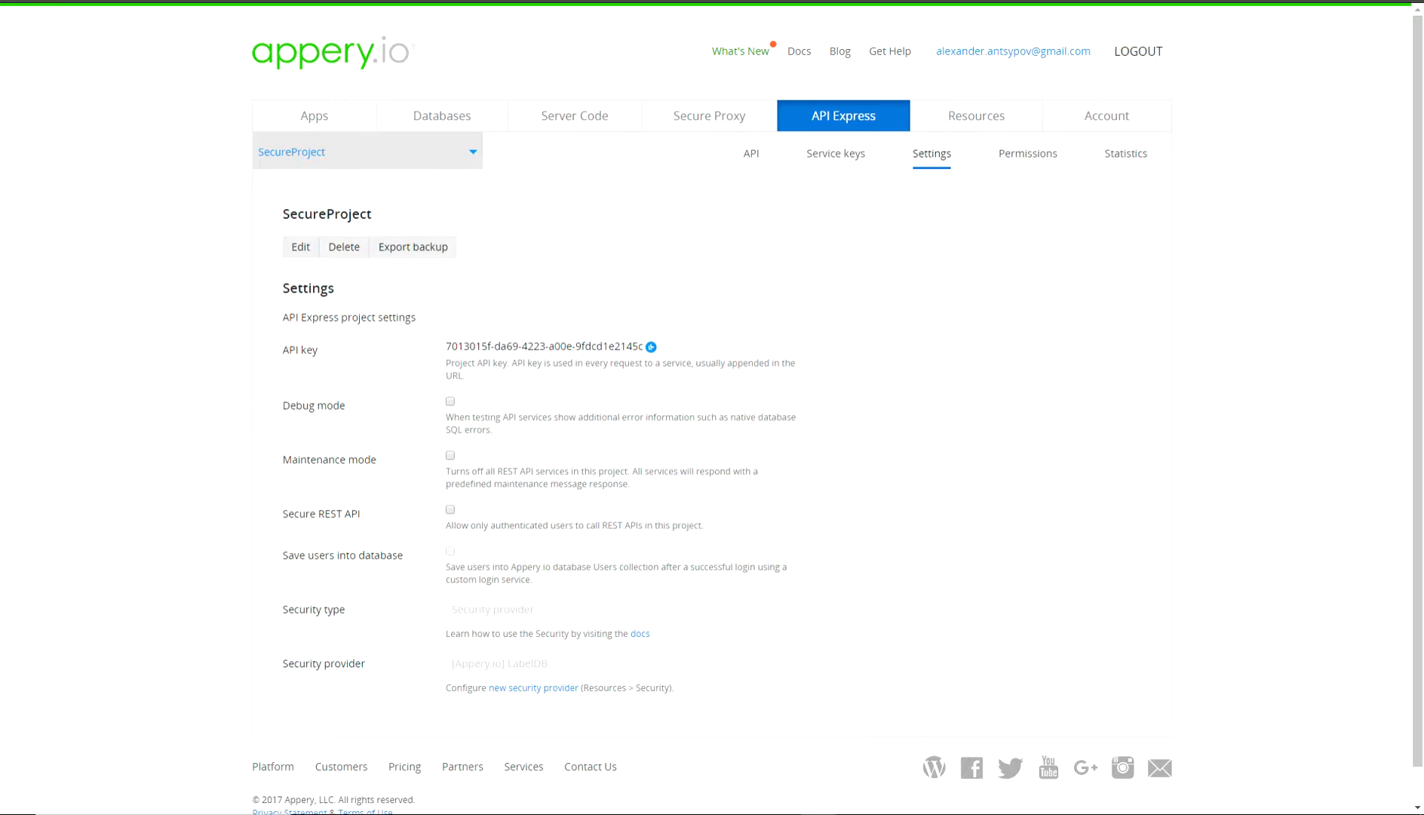
{"action": "left_click", "coordinate": [450, 510]}
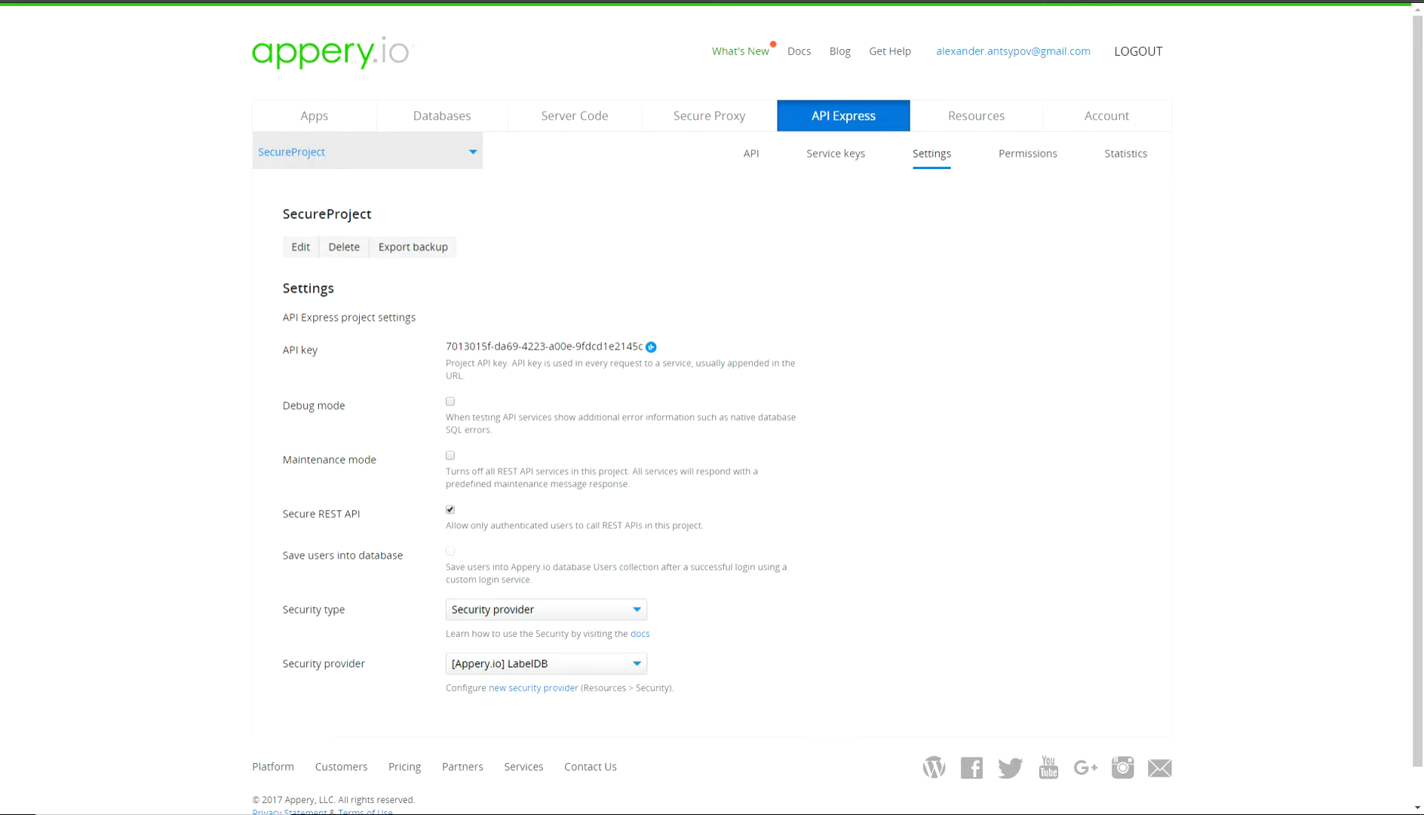
{"action": "left_click", "coordinate": [546, 610]}
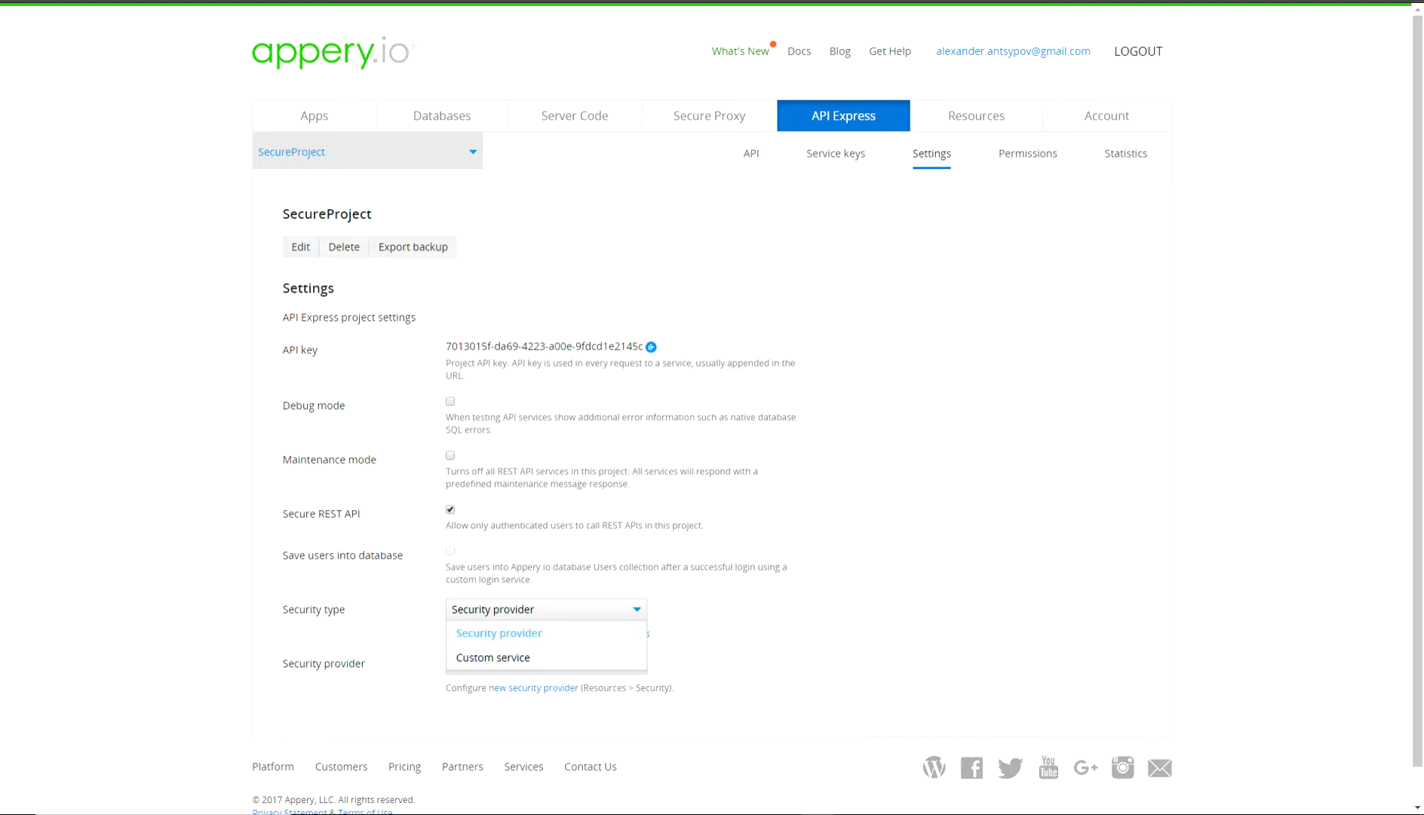
{"action": "left_click", "coordinate": [499, 634]}
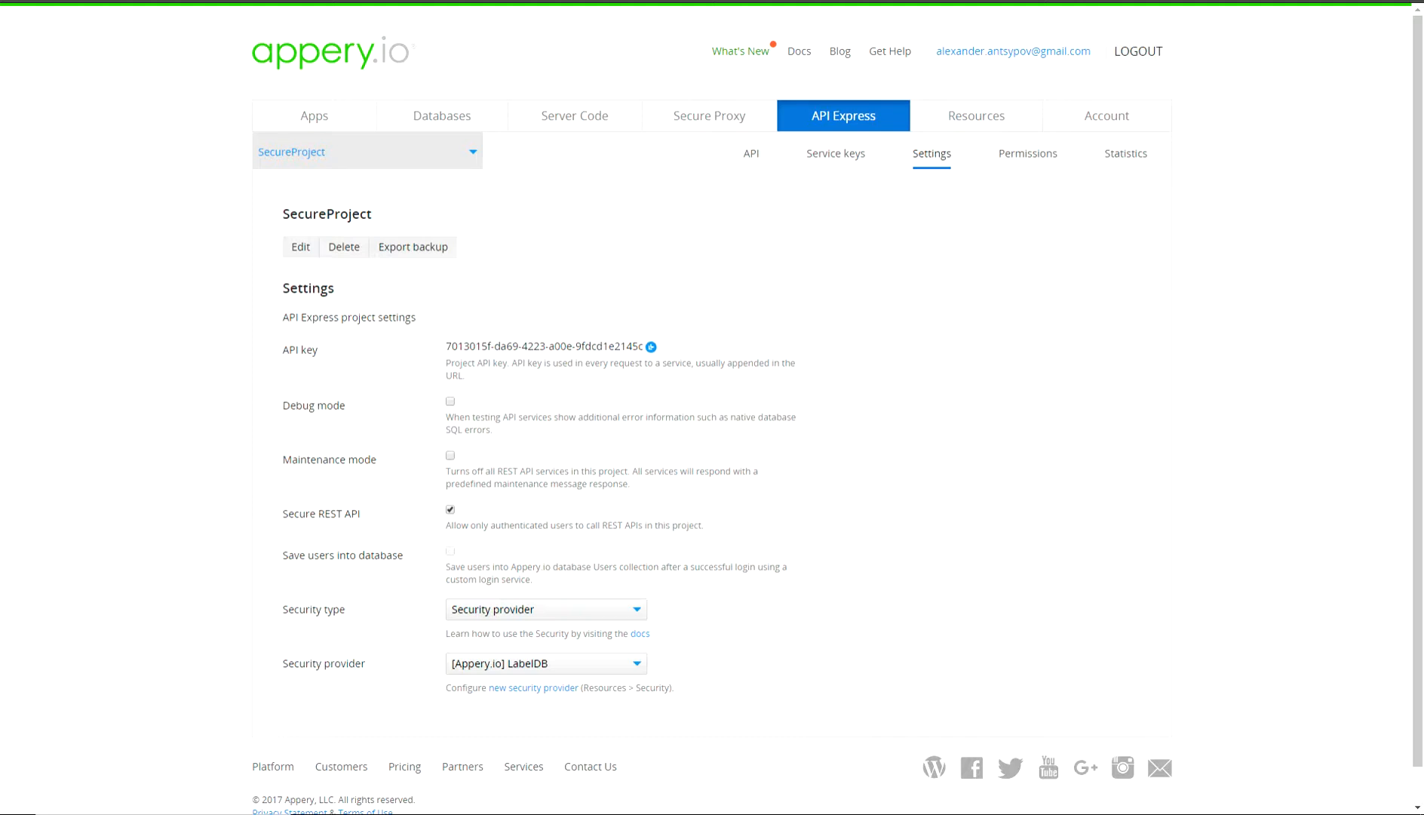
{"action": "key", "text": "F5"}
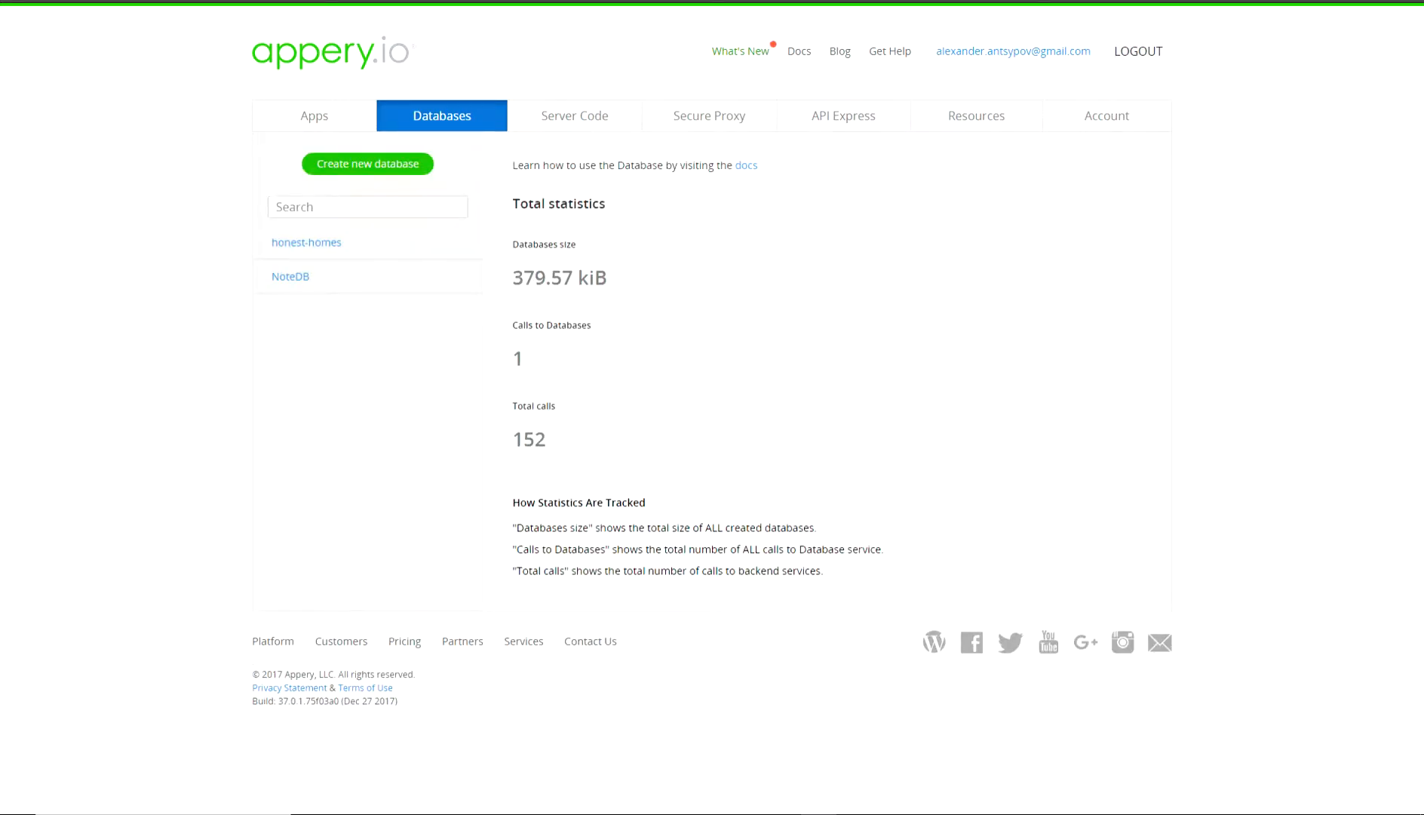
Create the LabelDB database containing a new Labels collection.
{"action": "left_click", "coordinate": [367, 164]}
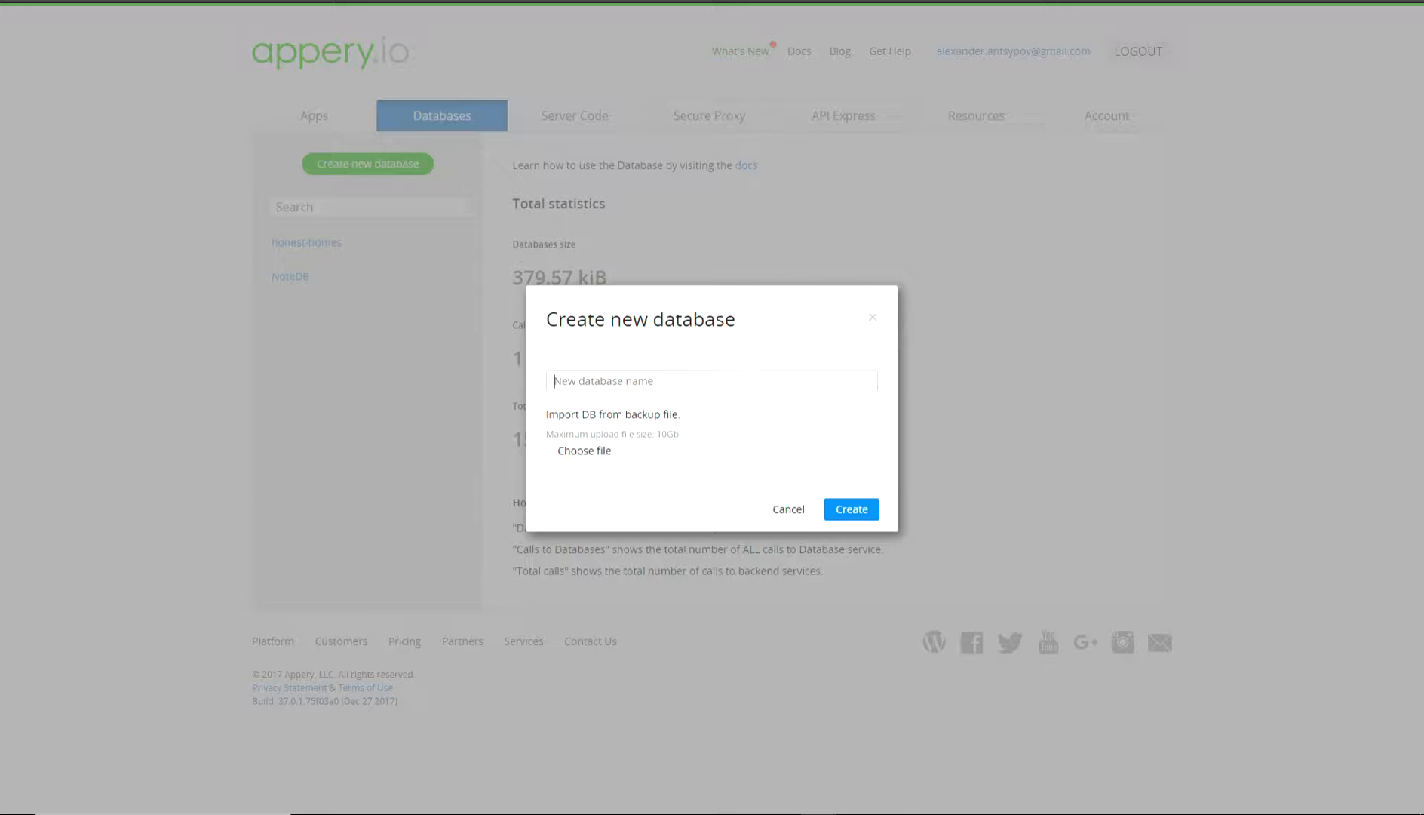
{"action": "type", "text": "LabelDB"}
{"action": "key", "text": "Return"}
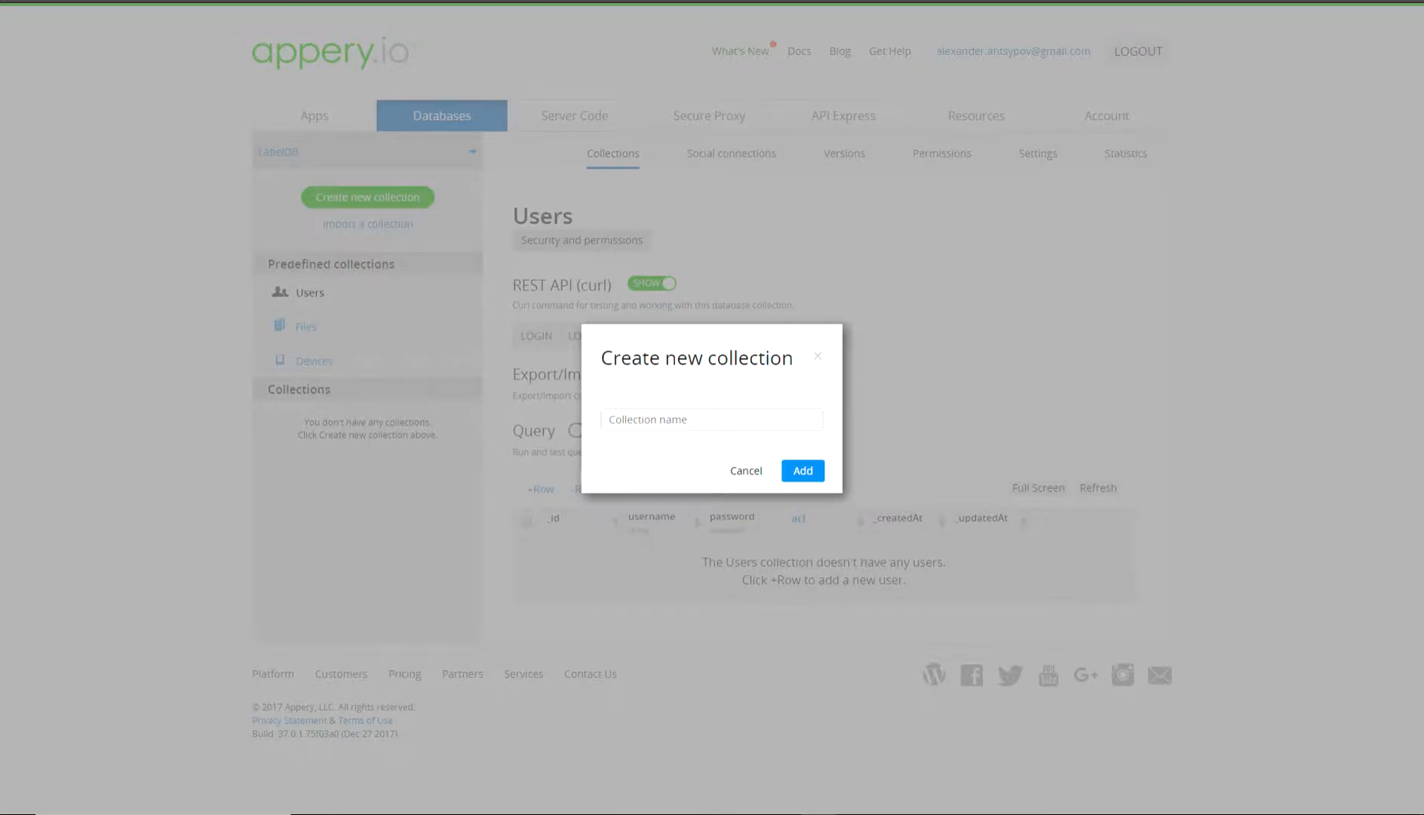
{"action": "type", "text": "Labels"}
{"action": "key", "text": "Return"}
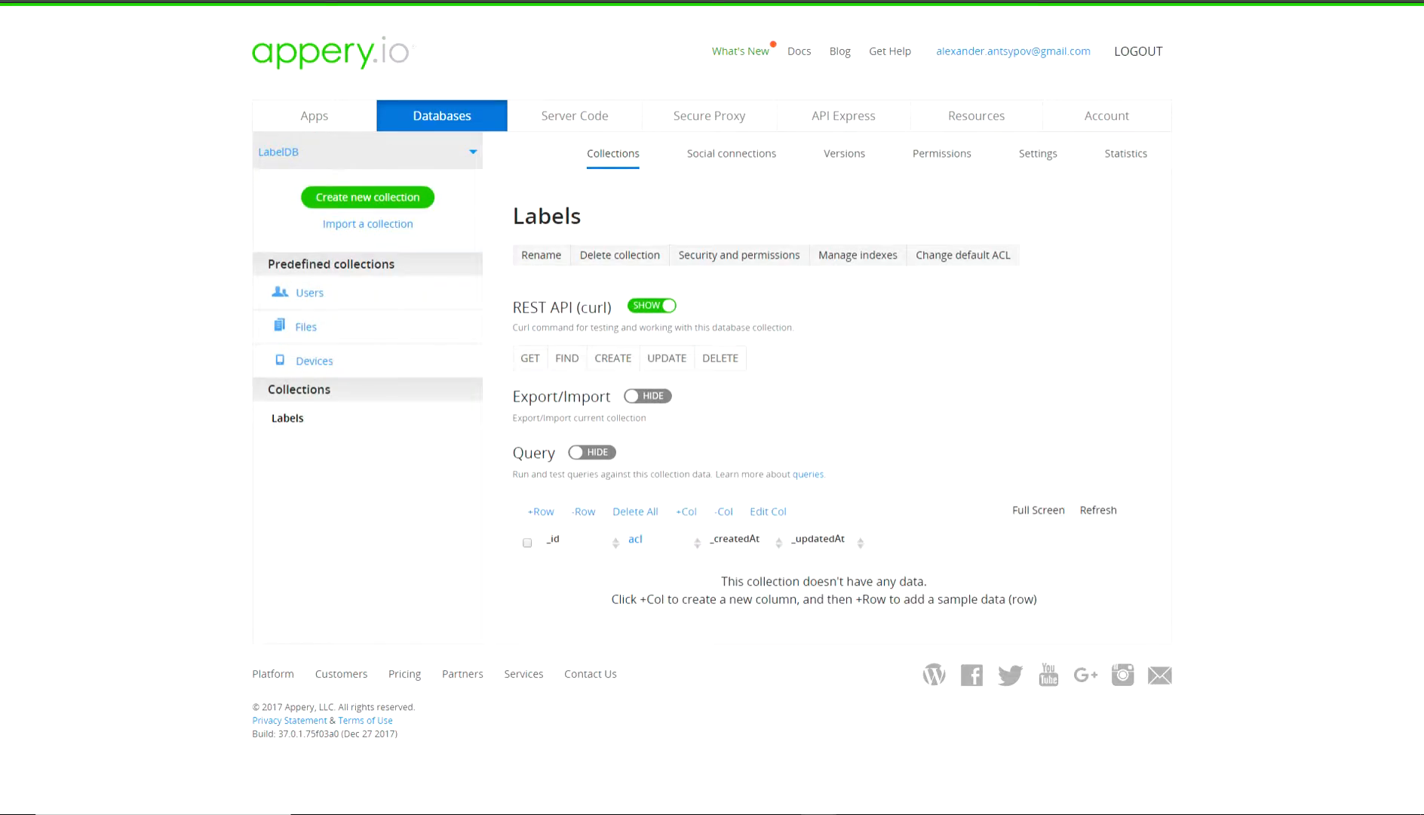
Add a String column called 'name' to the Labels collection.
{"action": "left_click", "coordinate": [686, 512]}
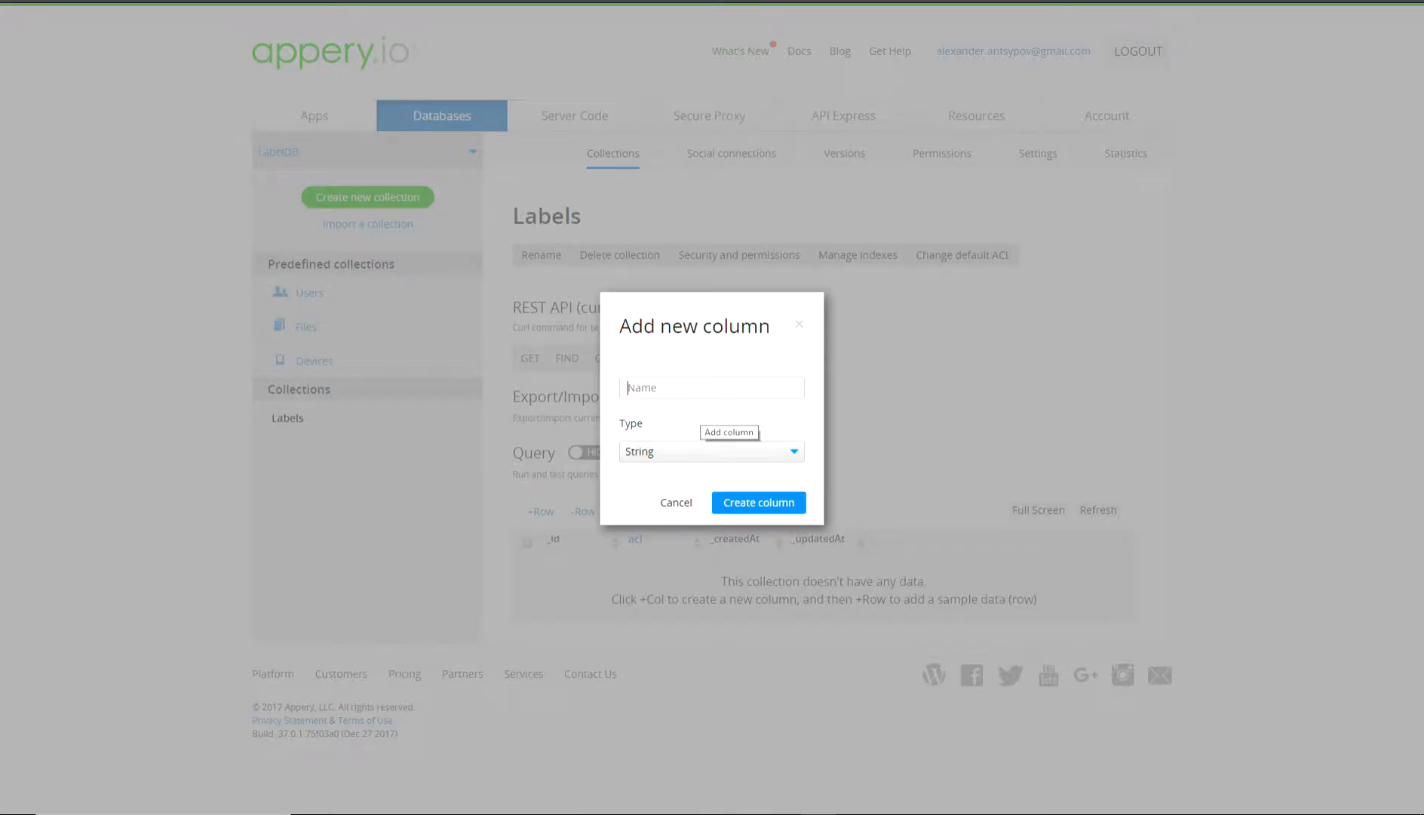
{"action": "type", "text": "name"}
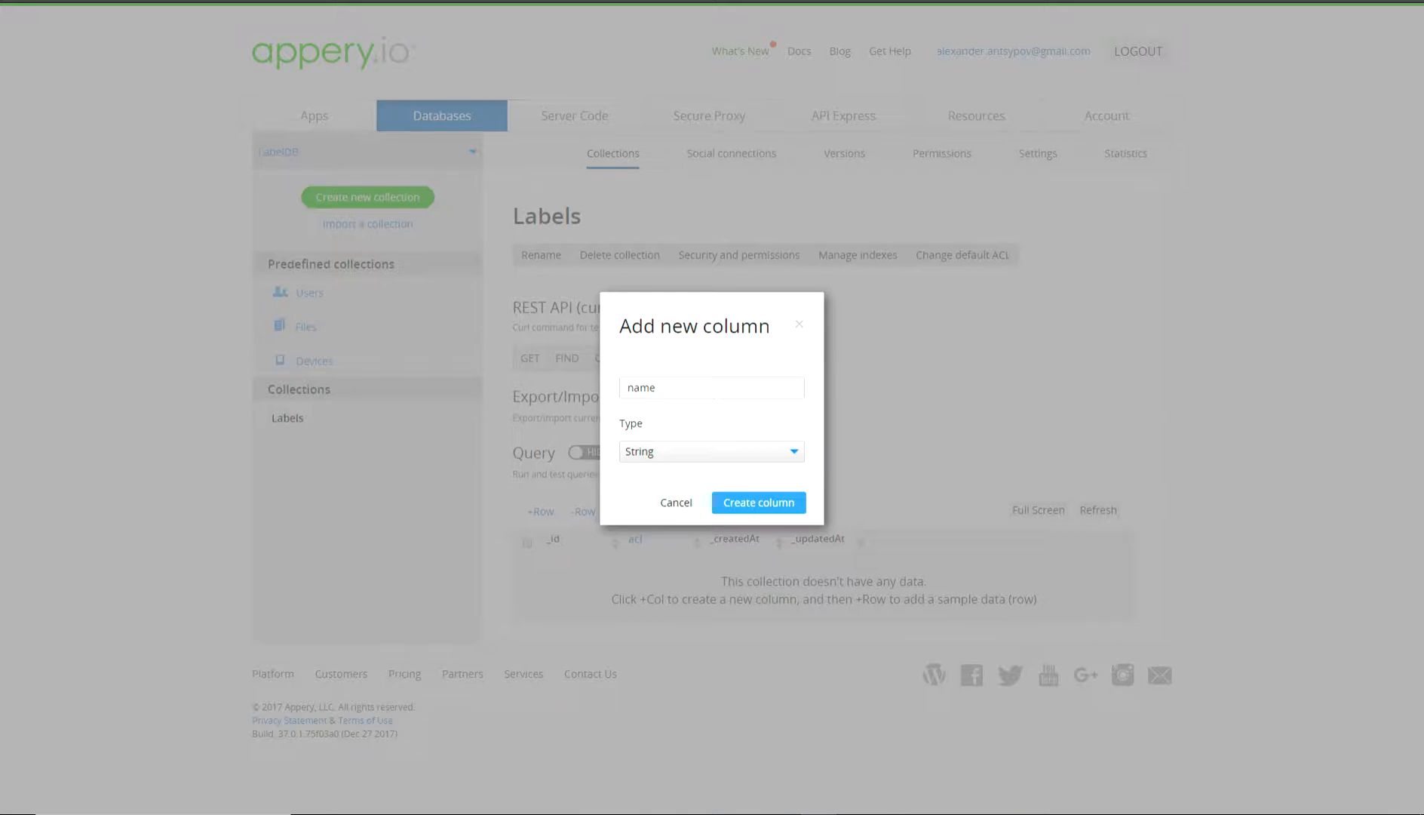
{"action": "left_click", "coordinate": [758, 502]}
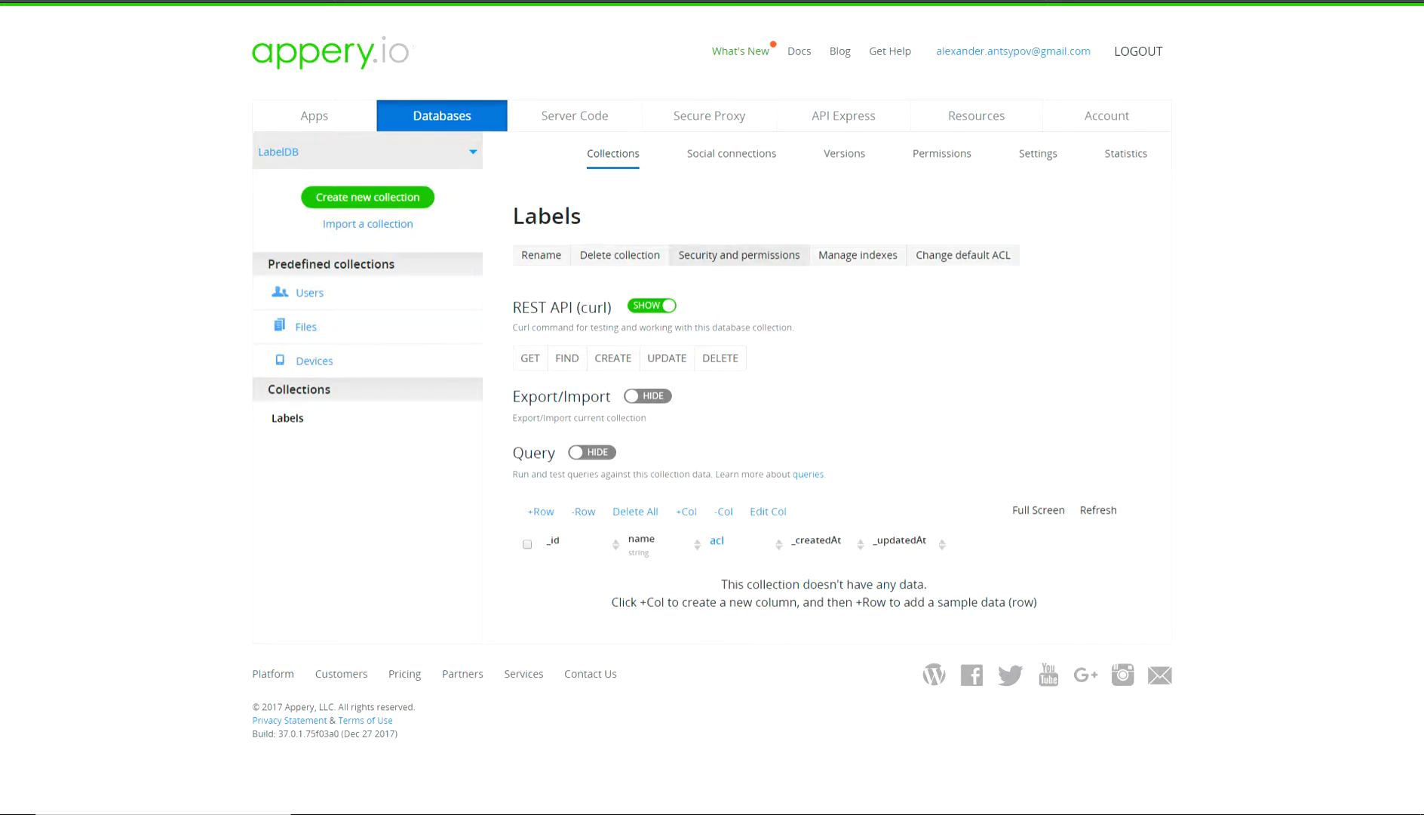
Make Labels a secure collection with read and write permissions, and save its default ACL.
{"action": "left_click", "coordinate": [739, 255]}
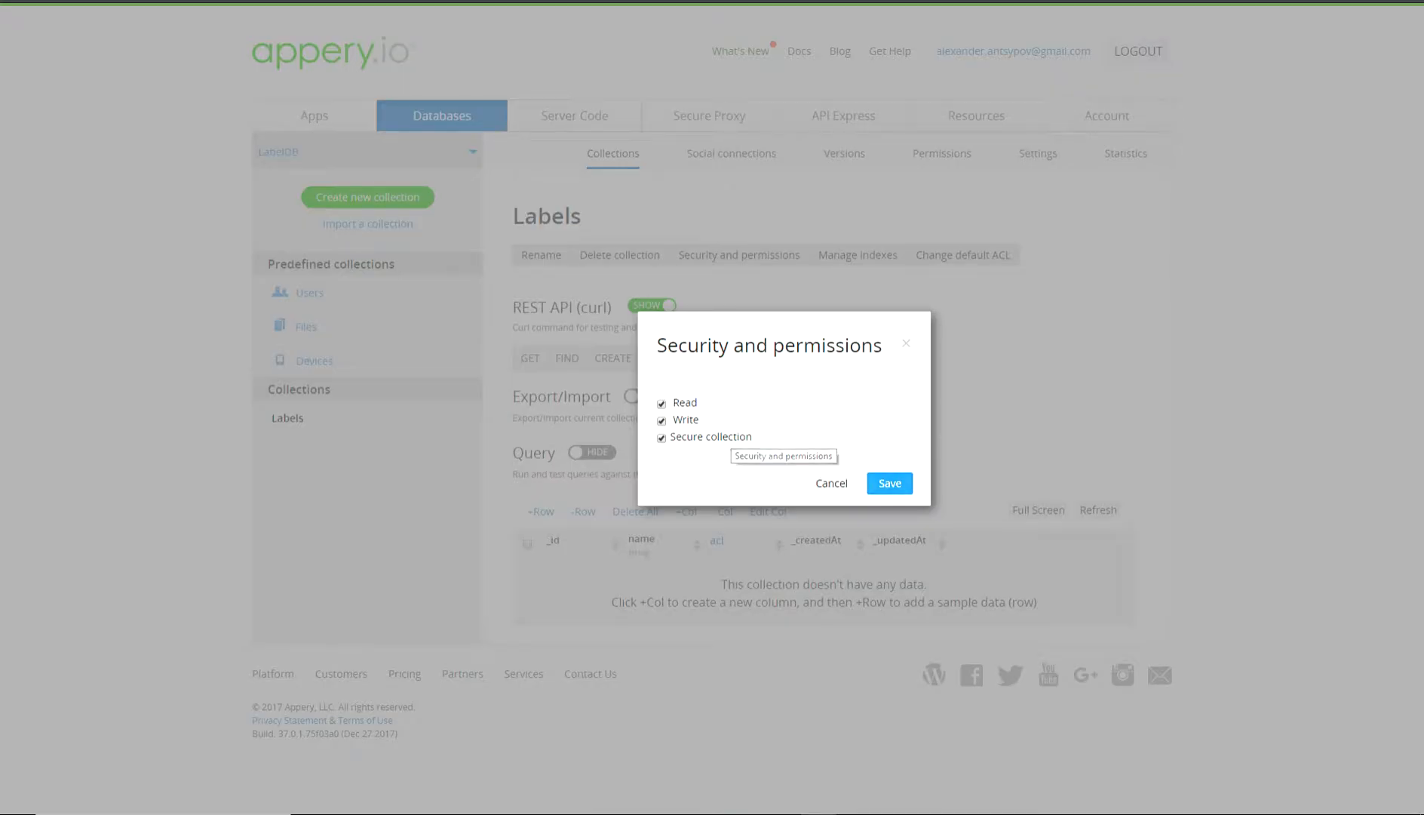
{"action": "left_click", "coordinate": [889, 482]}
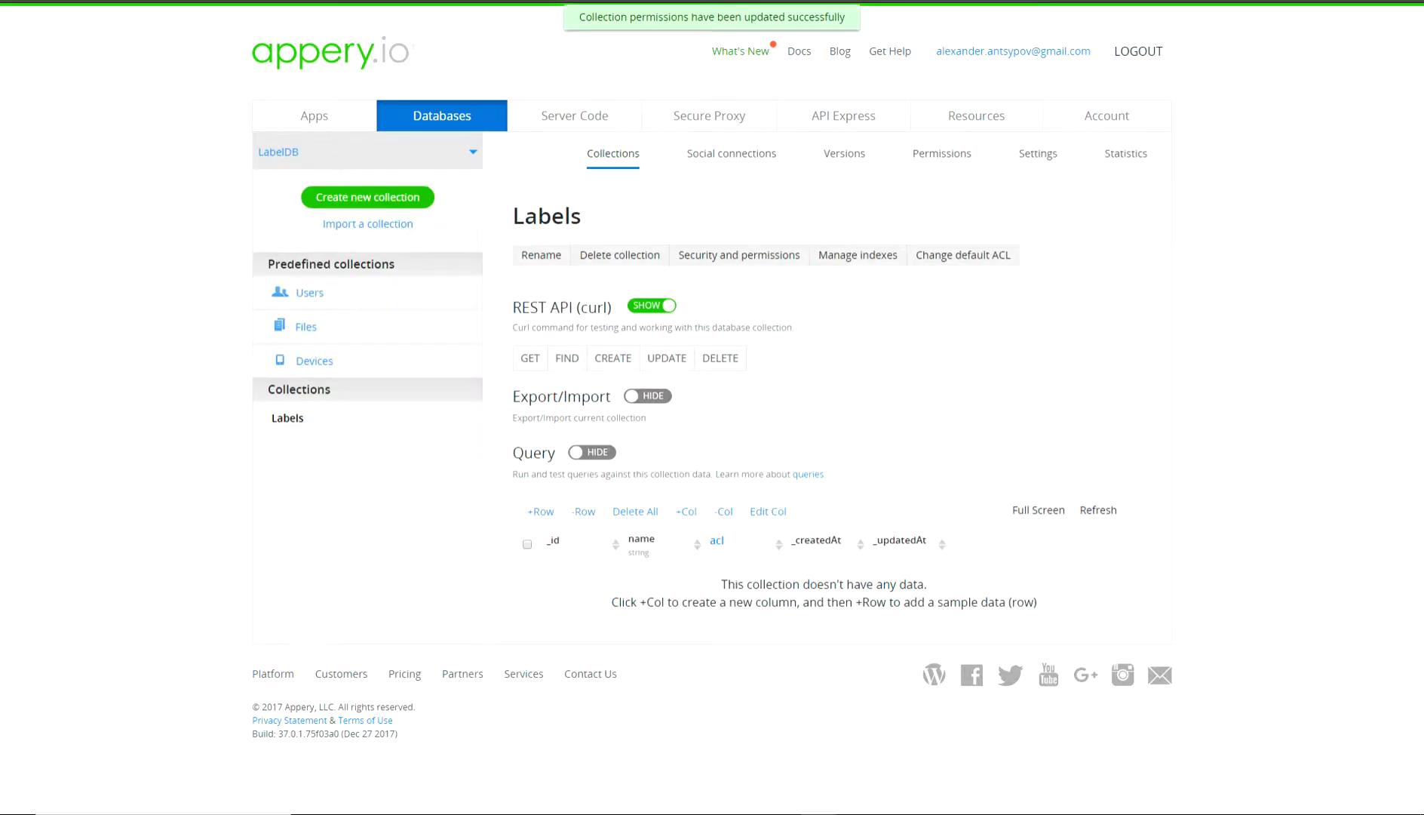
{"action": "left_click", "coordinate": [963, 255]}
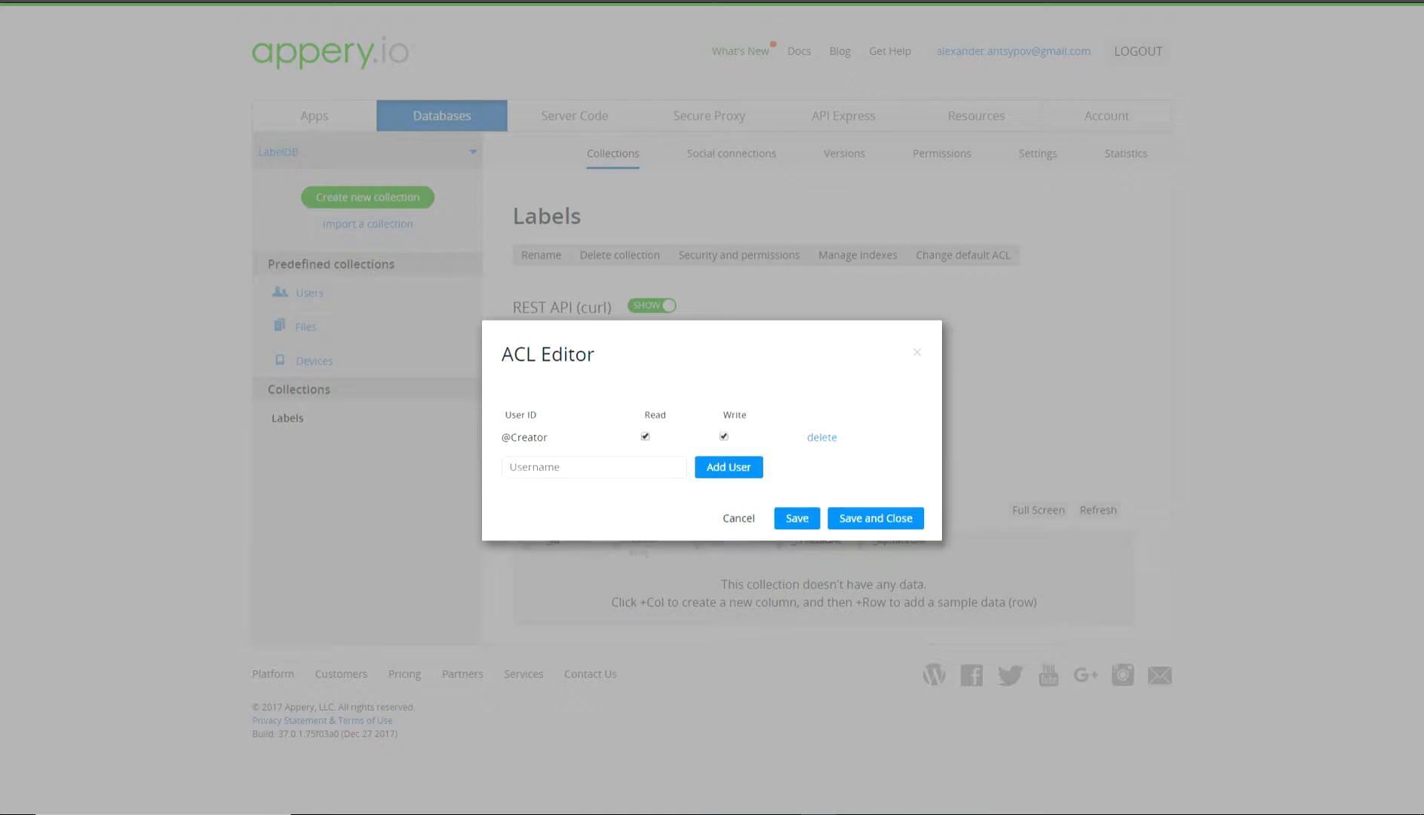
{"action": "left_click", "coordinate": [875, 517]}
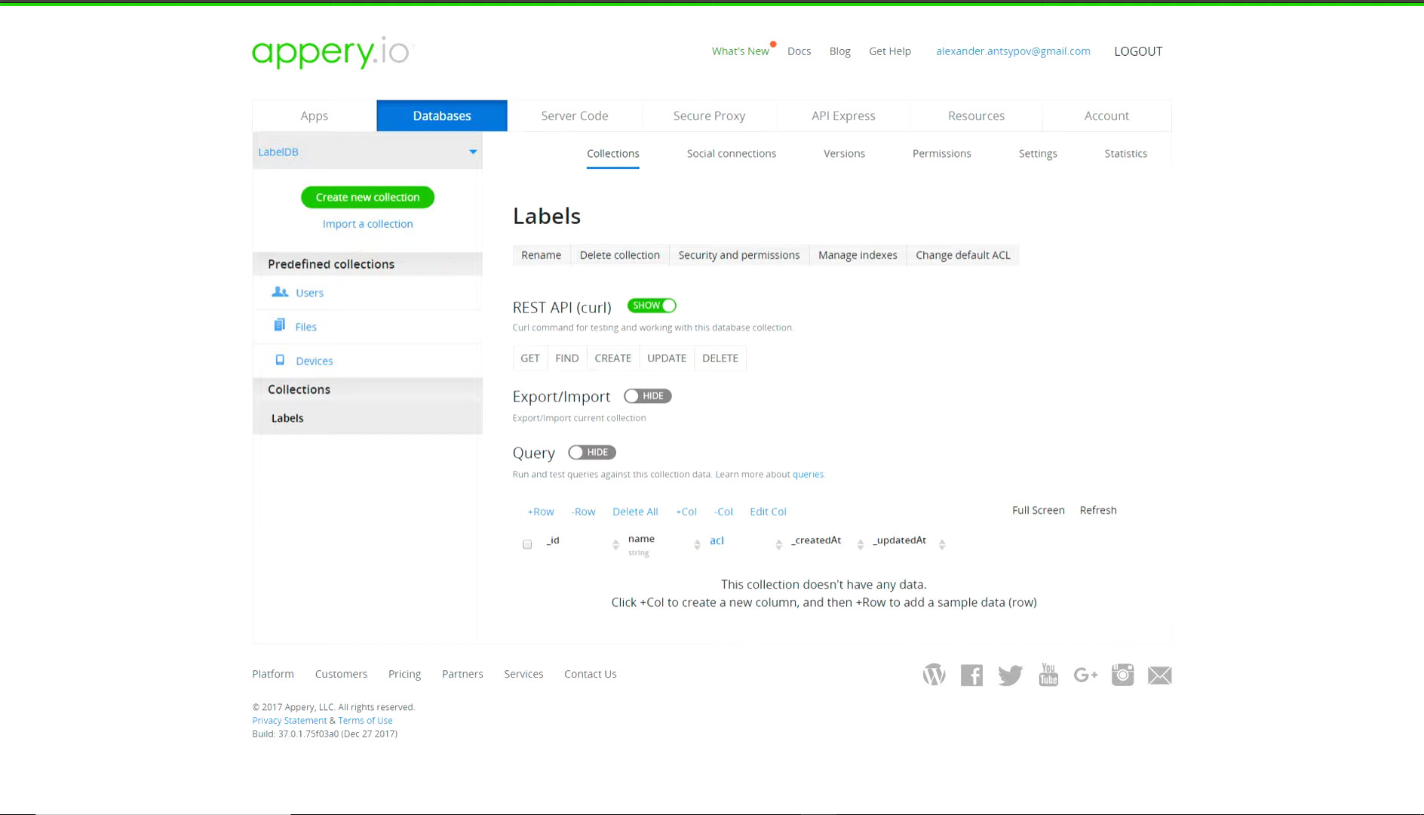
{"action": "left_click", "coordinate": [310, 293]}
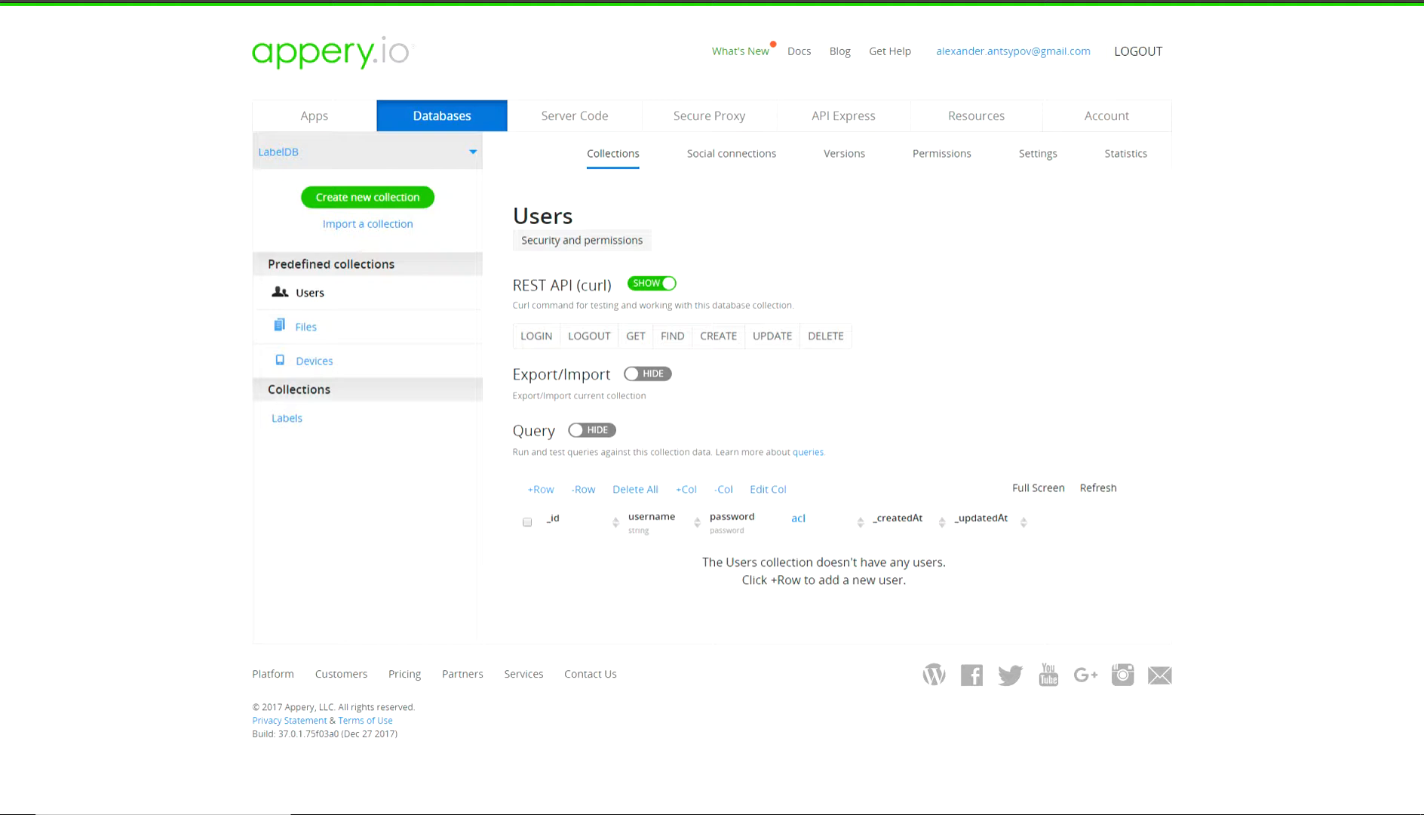
Add and save a Users row holding the test user's username and password.
{"action": "left_click", "coordinate": [541, 489]}
{"action": "left_click", "coordinate": [665, 552]}
{"action": "type", "text": "alex"}
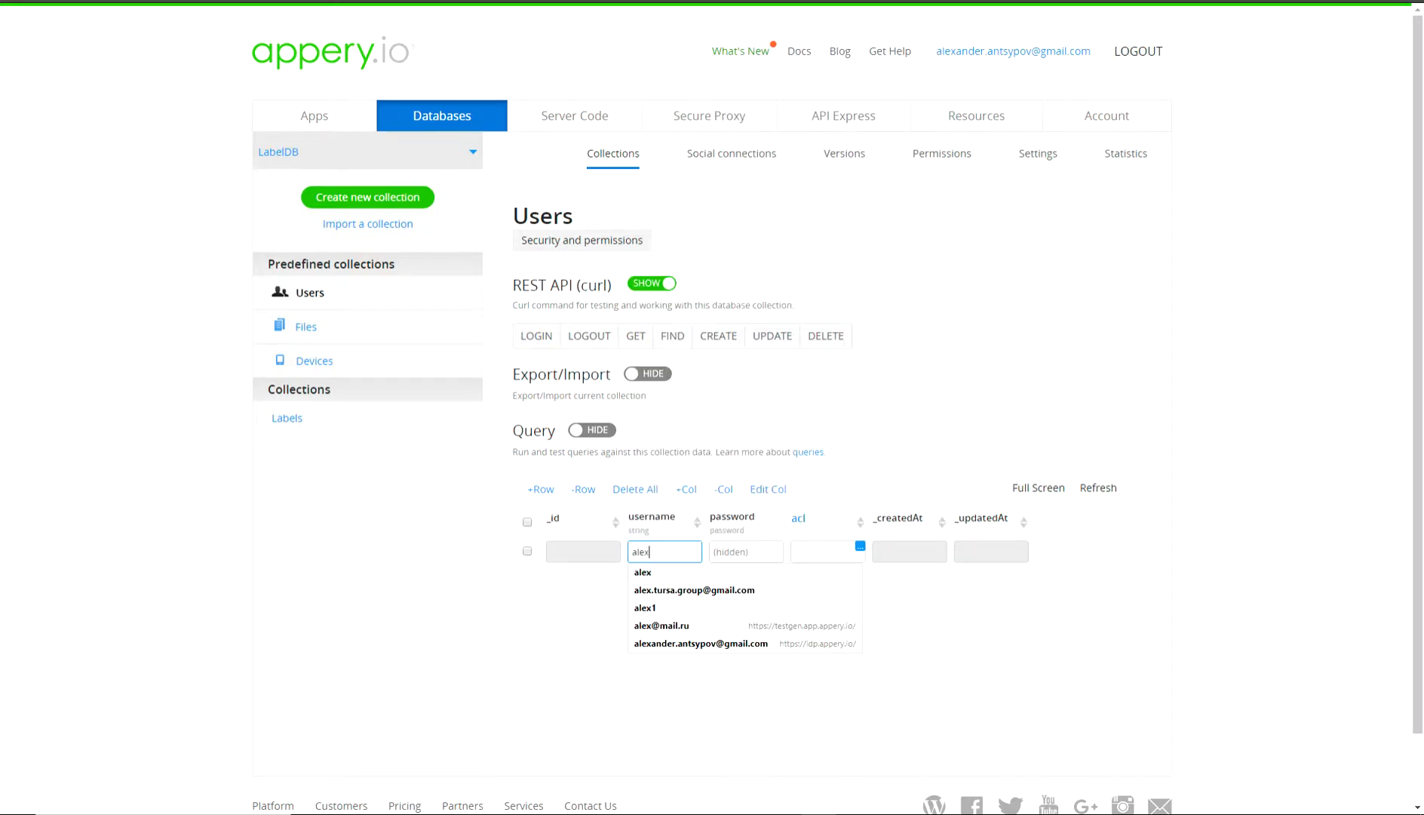
{"action": "left_click", "coordinate": [746, 551]}
{"action": "type", "text": "••••"}
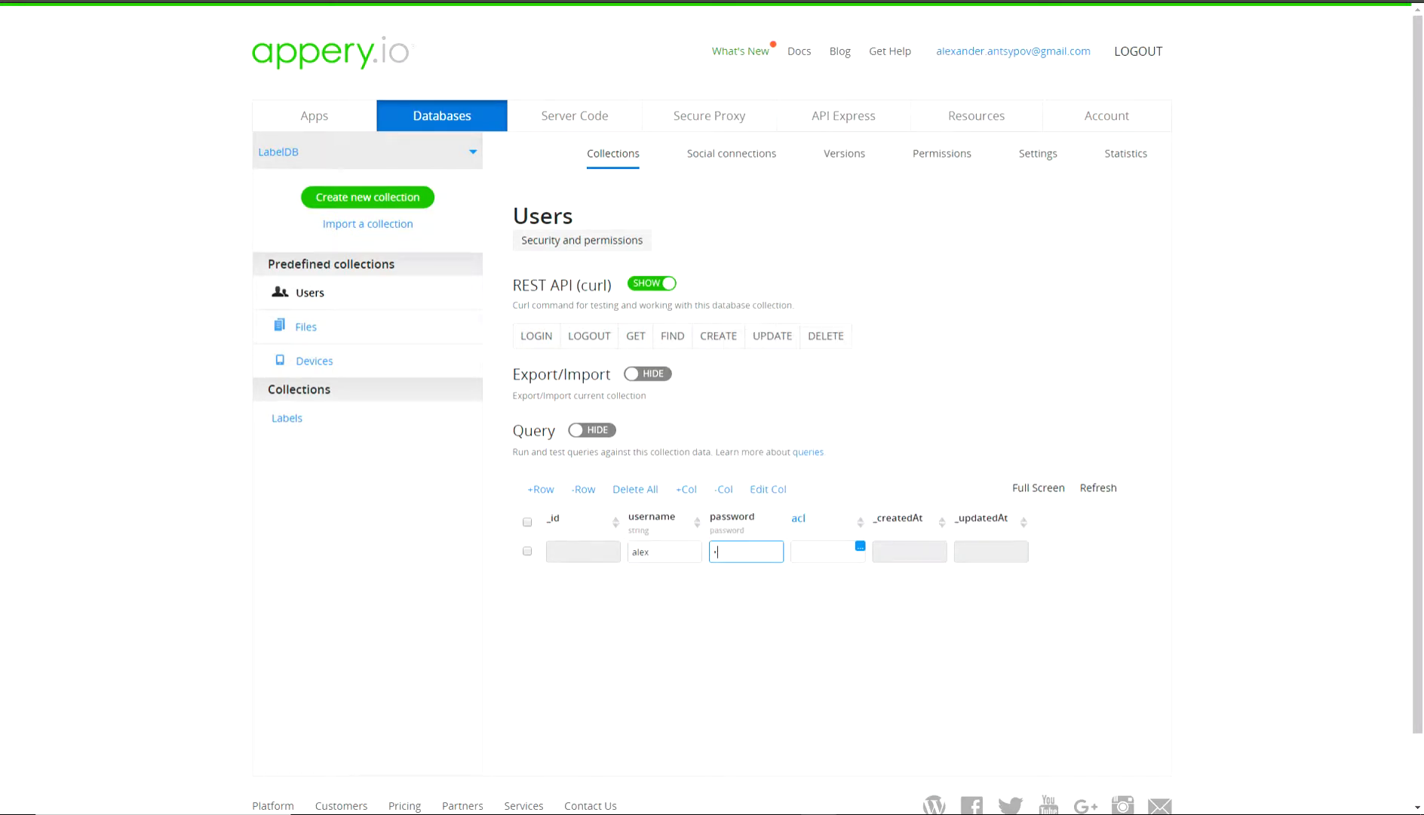
{"action": "key", "text": "Return"}
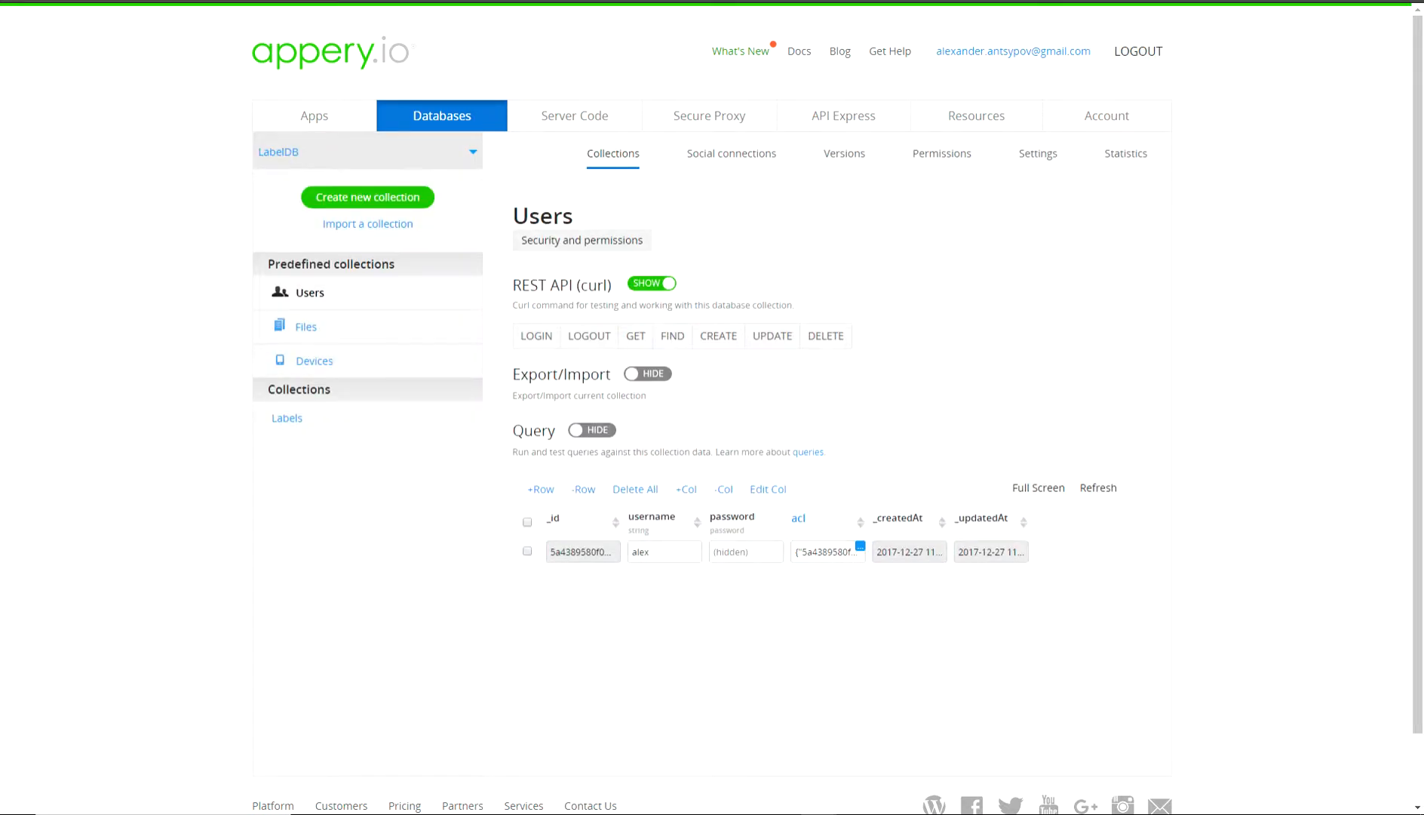
{"action": "left_click", "coordinate": [843, 116]}
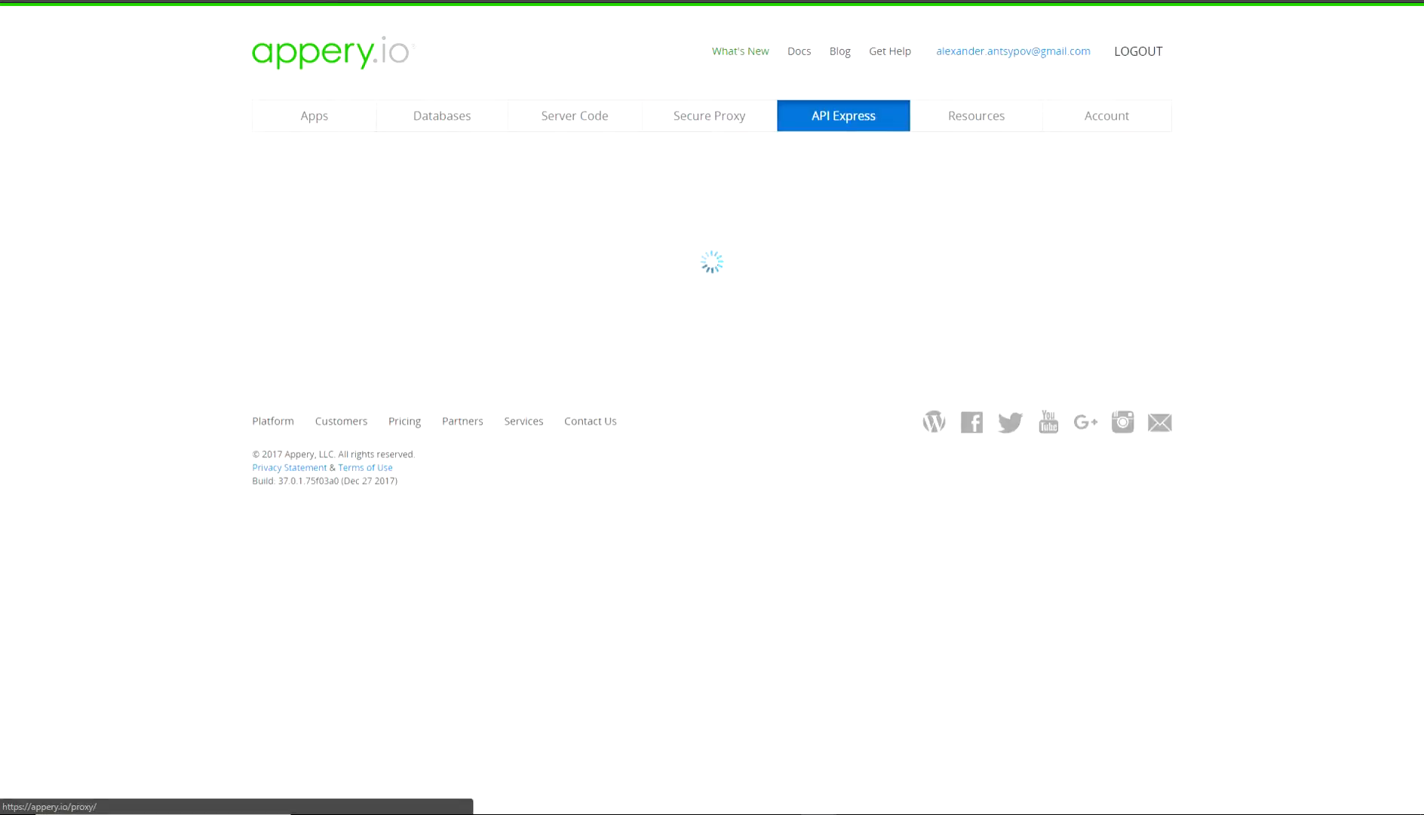
Turn off Secure REST API in SecureProject's settings.
{"action": "left_click", "coordinate": [302, 322]}
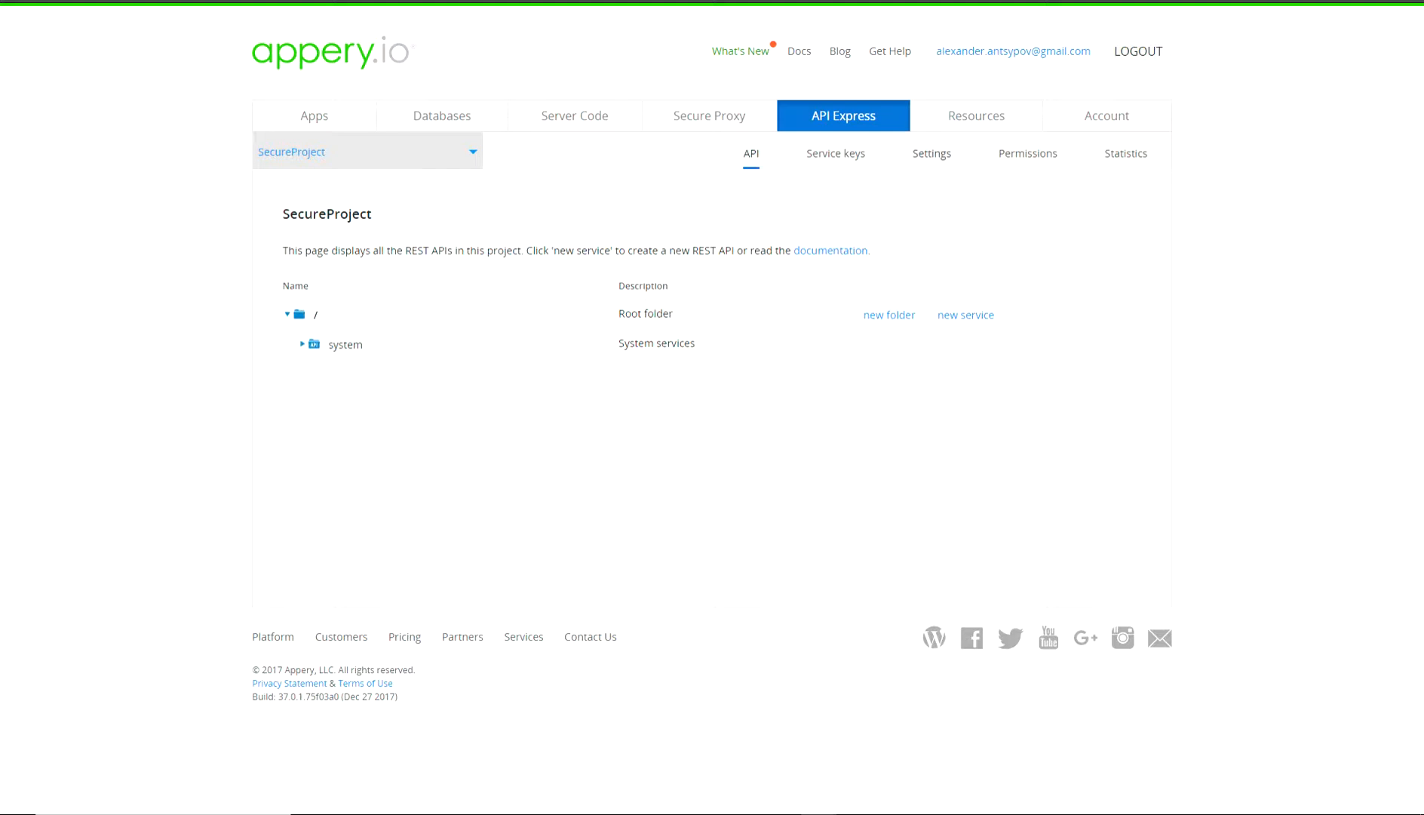
{"action": "left_click", "coordinate": [931, 153]}
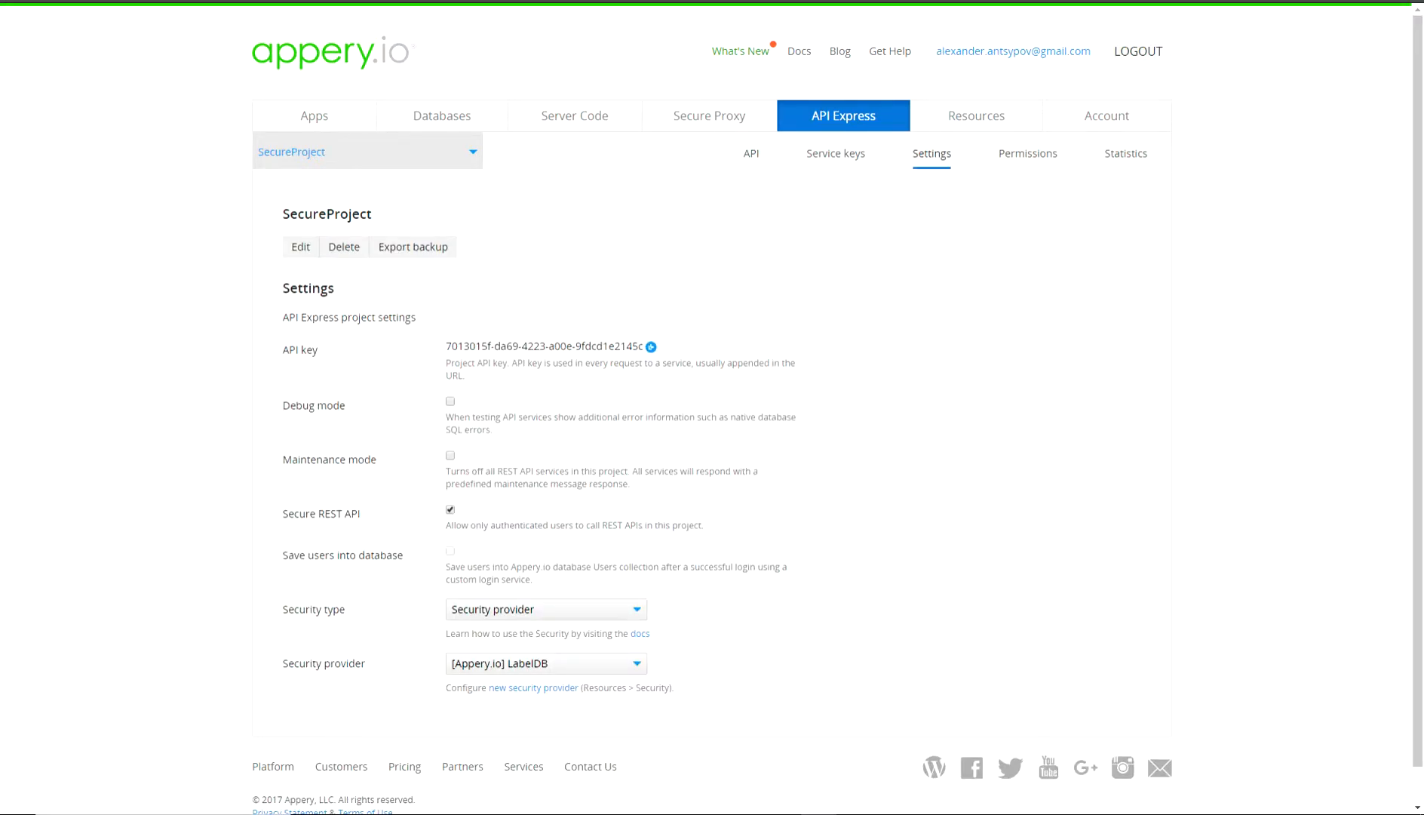
{"action": "left_click", "coordinate": [450, 510]}
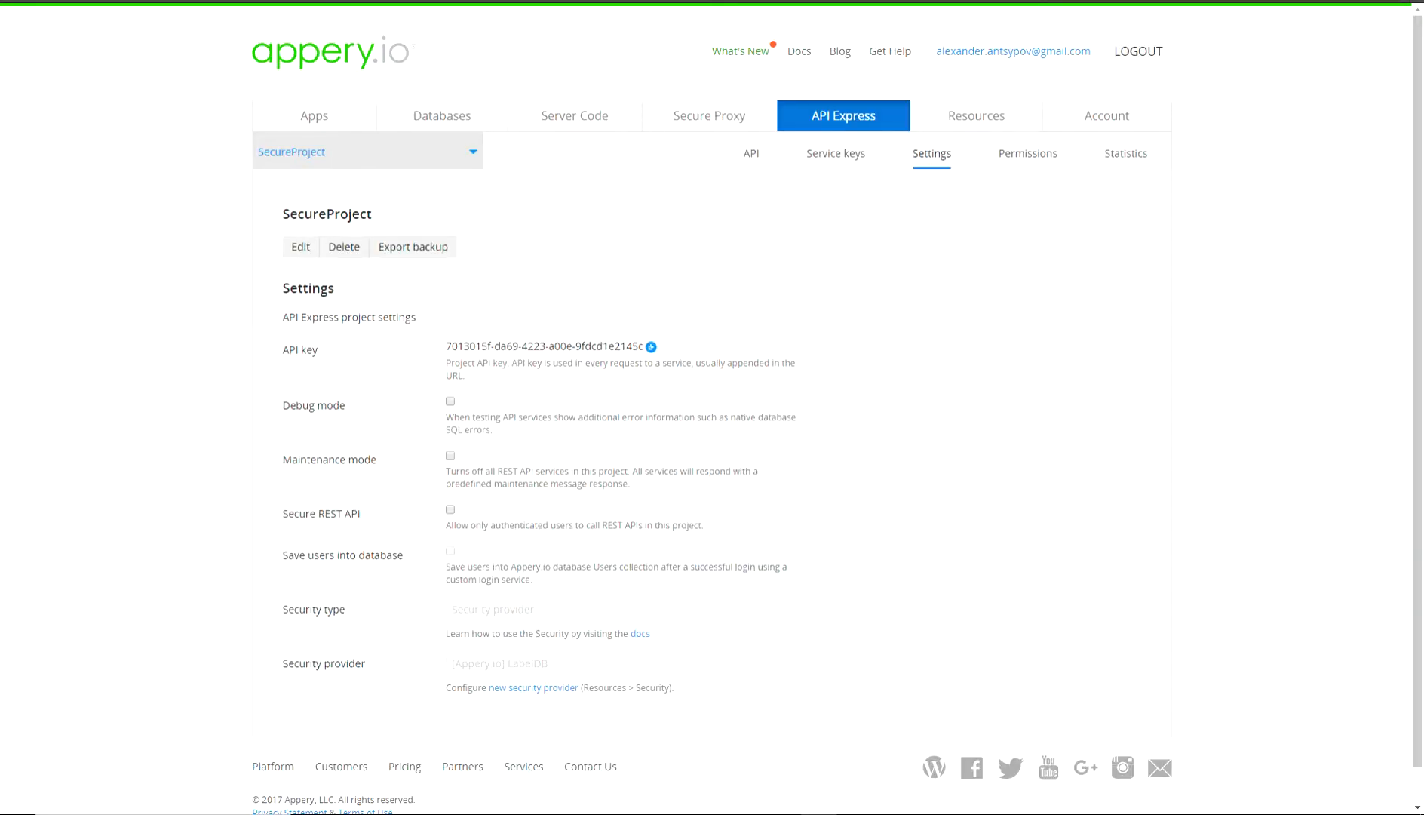
{"action": "left_click", "coordinate": [752, 153]}
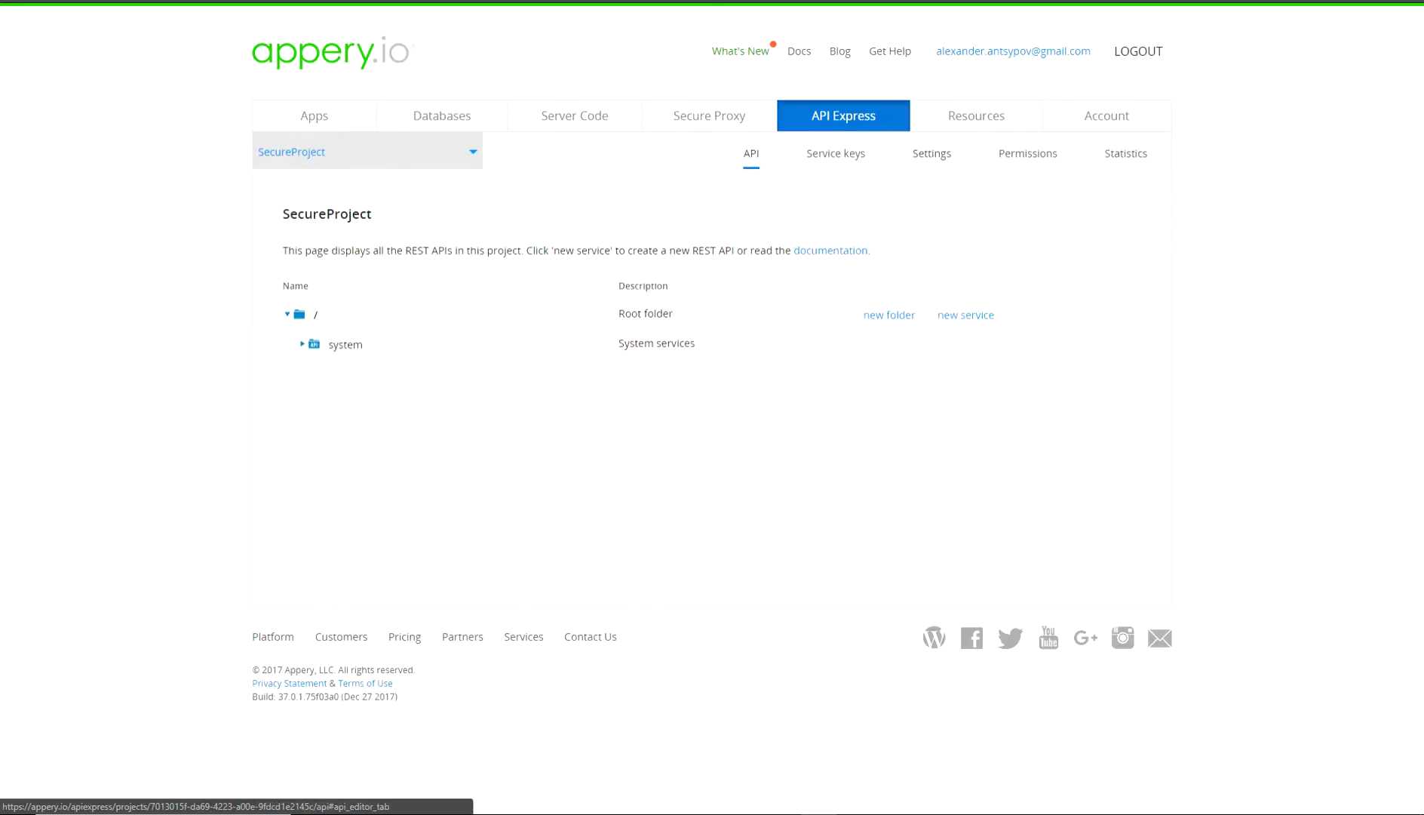
Generate a 'labels' REST service from the Labels table of the LabelDB connection.
{"action": "left_click", "coordinate": [965, 315]}
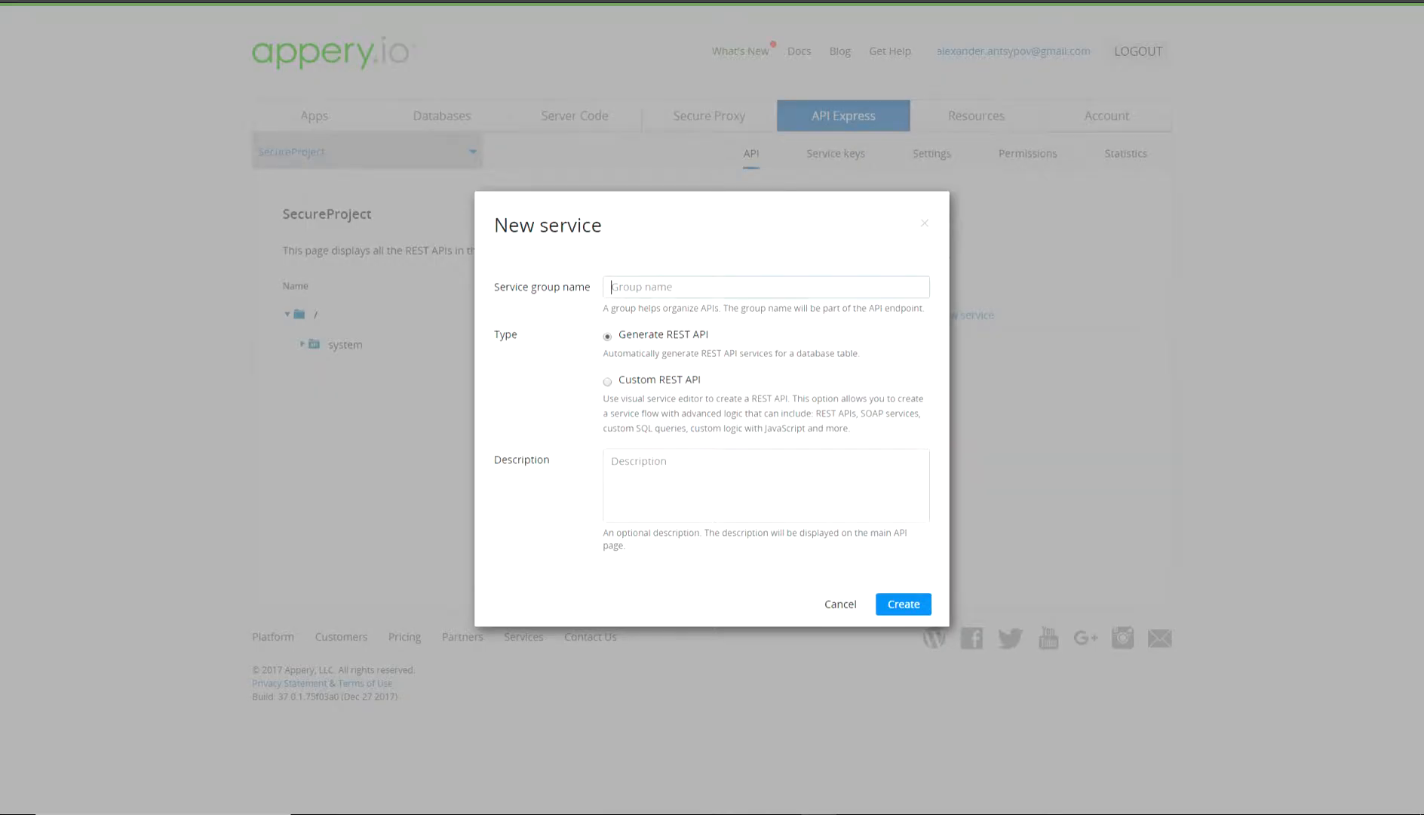
{"action": "type", "text": "labels"}
{"action": "left_click", "coordinate": [904, 604]}
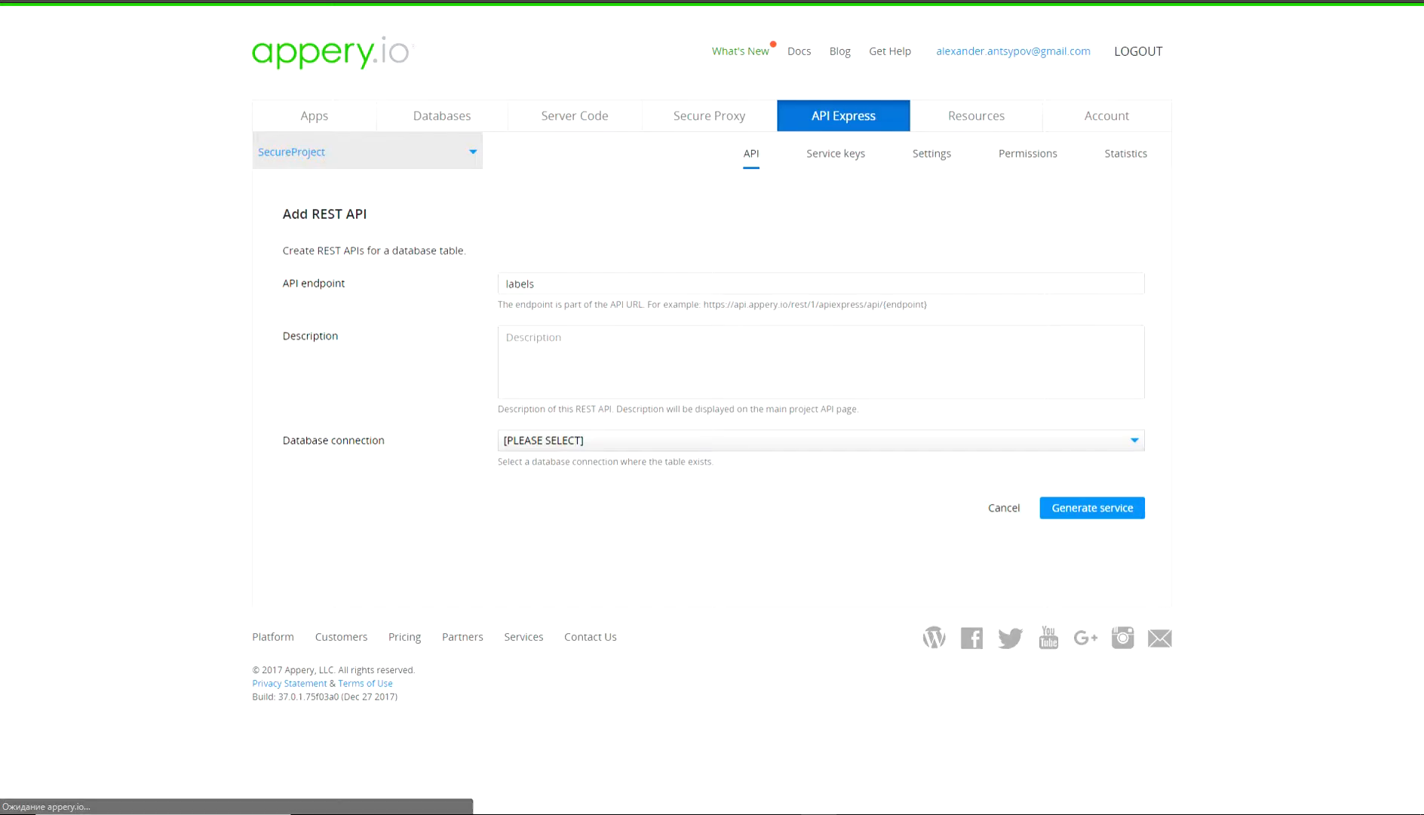
{"action": "left_click_drag", "start_coordinate": [498, 461], "coordinate": [530, 461]}
{"action": "left_click", "coordinate": [648, 440]}
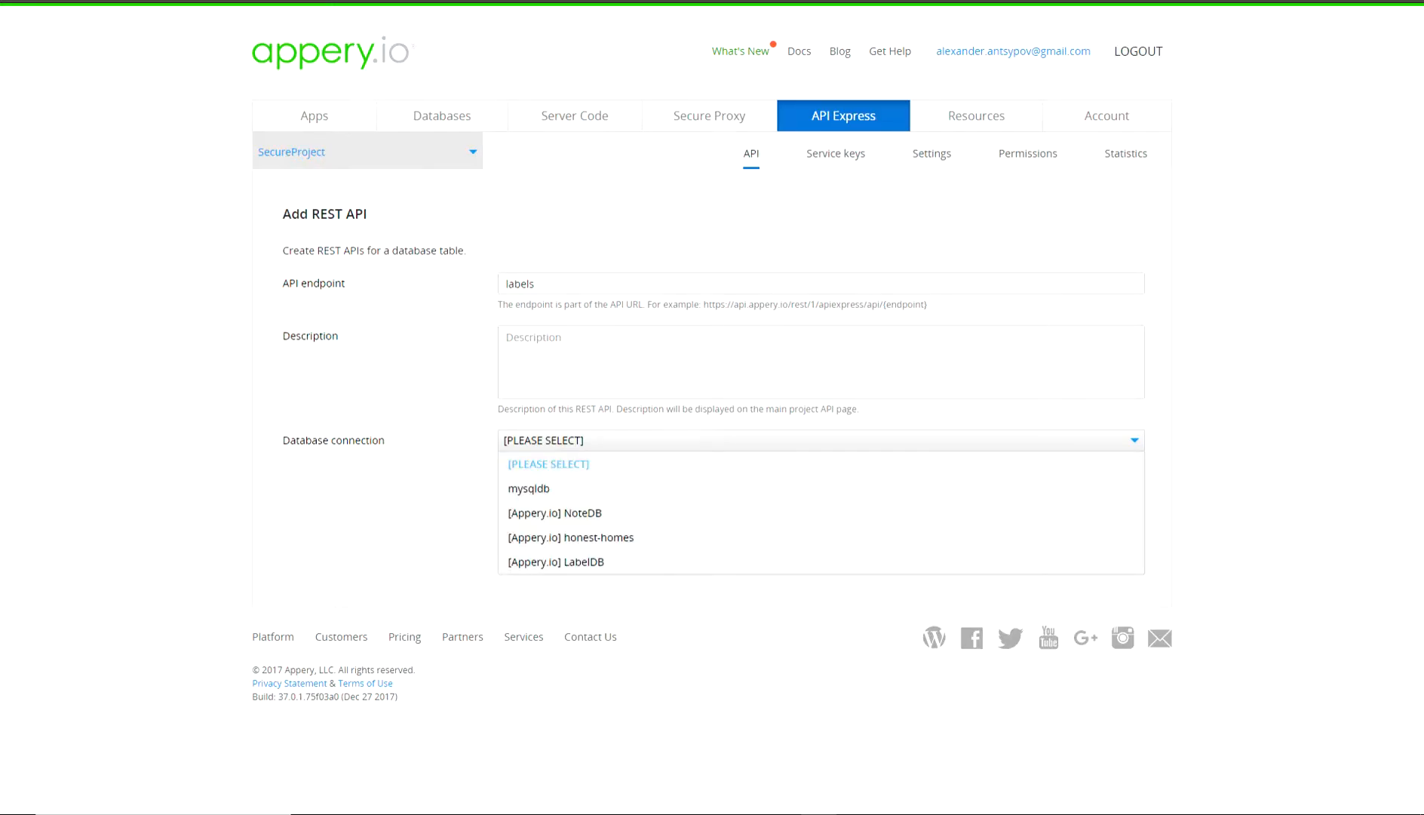
{"action": "left_click", "coordinate": [556, 561]}
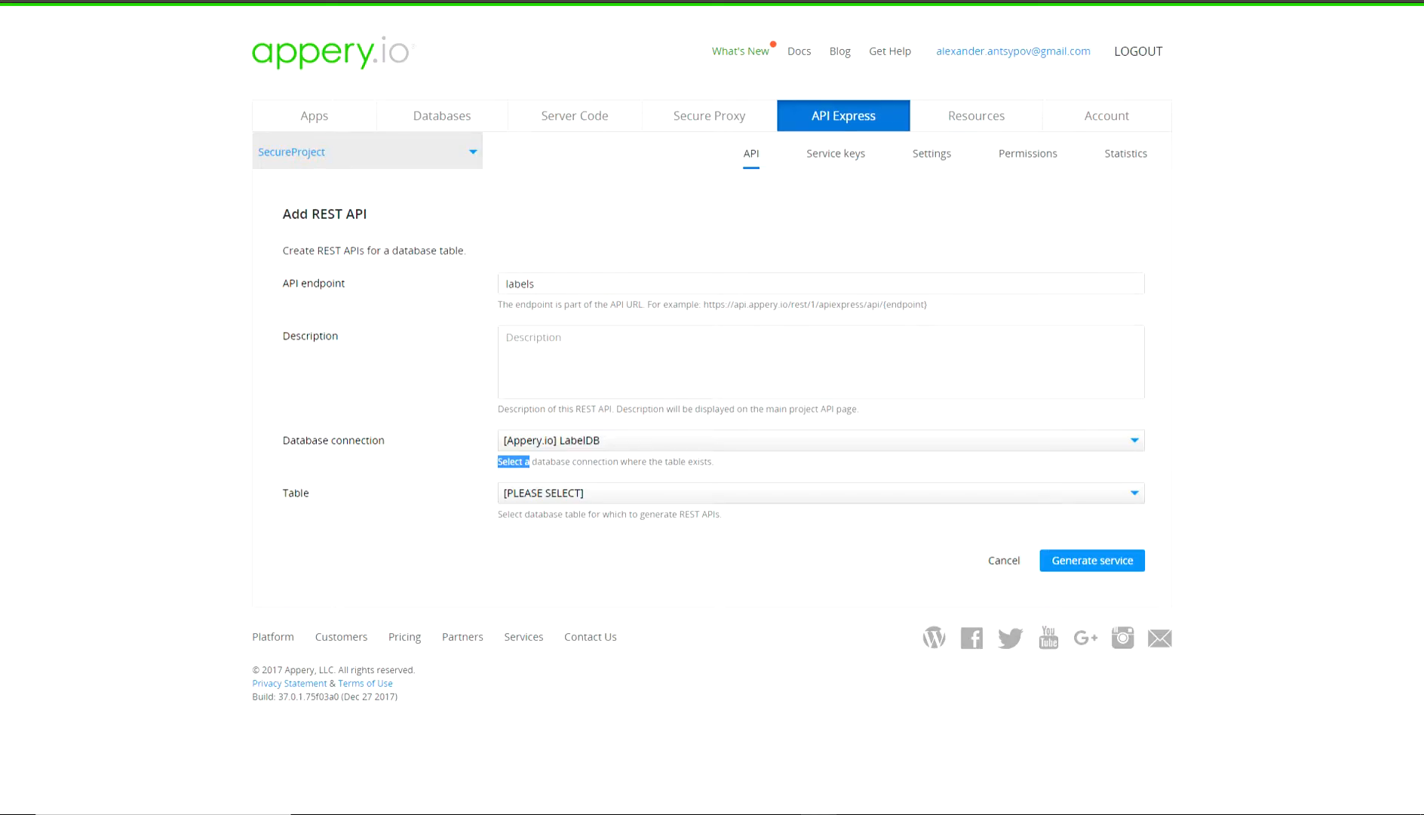
{"action": "left_click", "coordinate": [648, 494]}
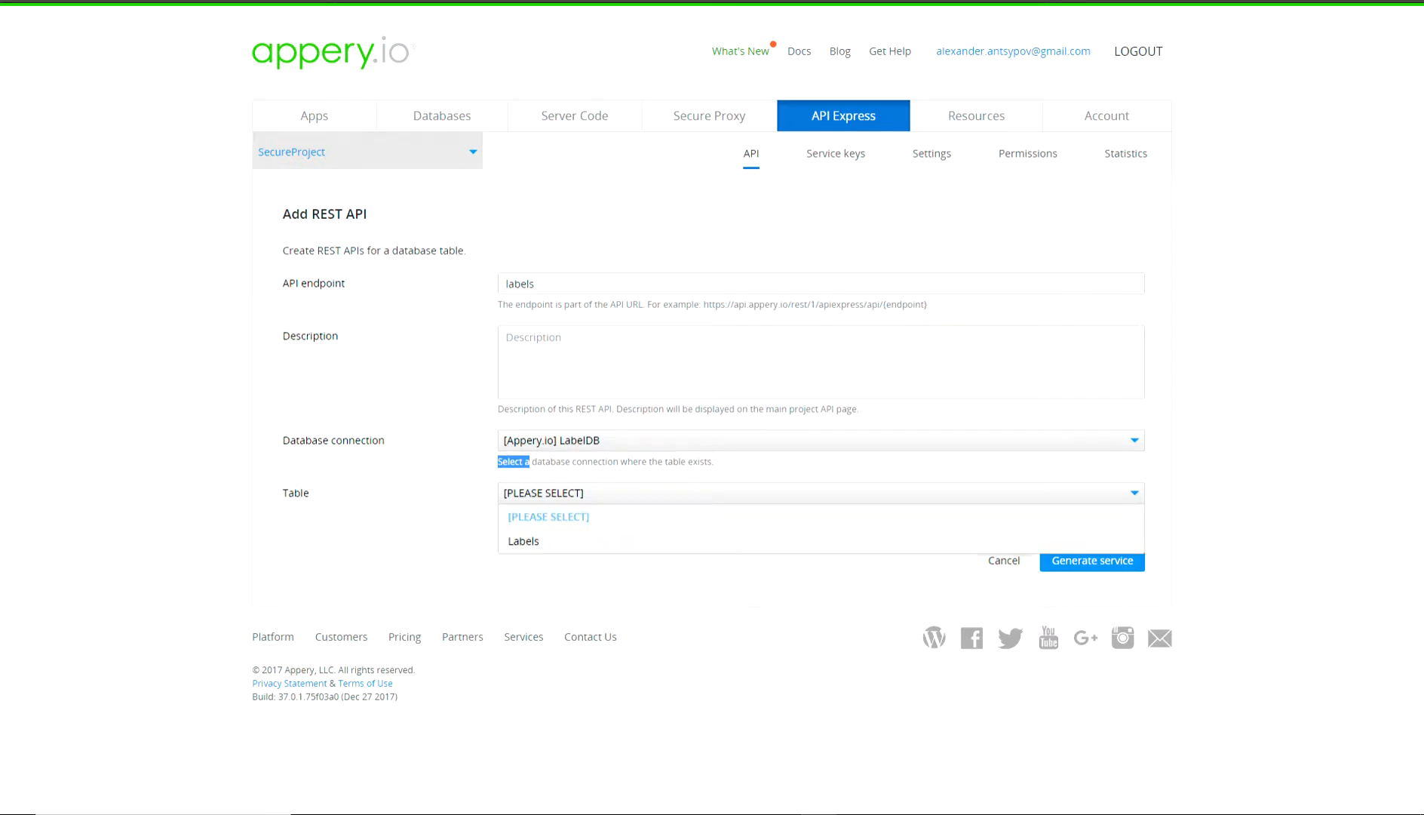
{"action": "left_click", "coordinate": [523, 540]}
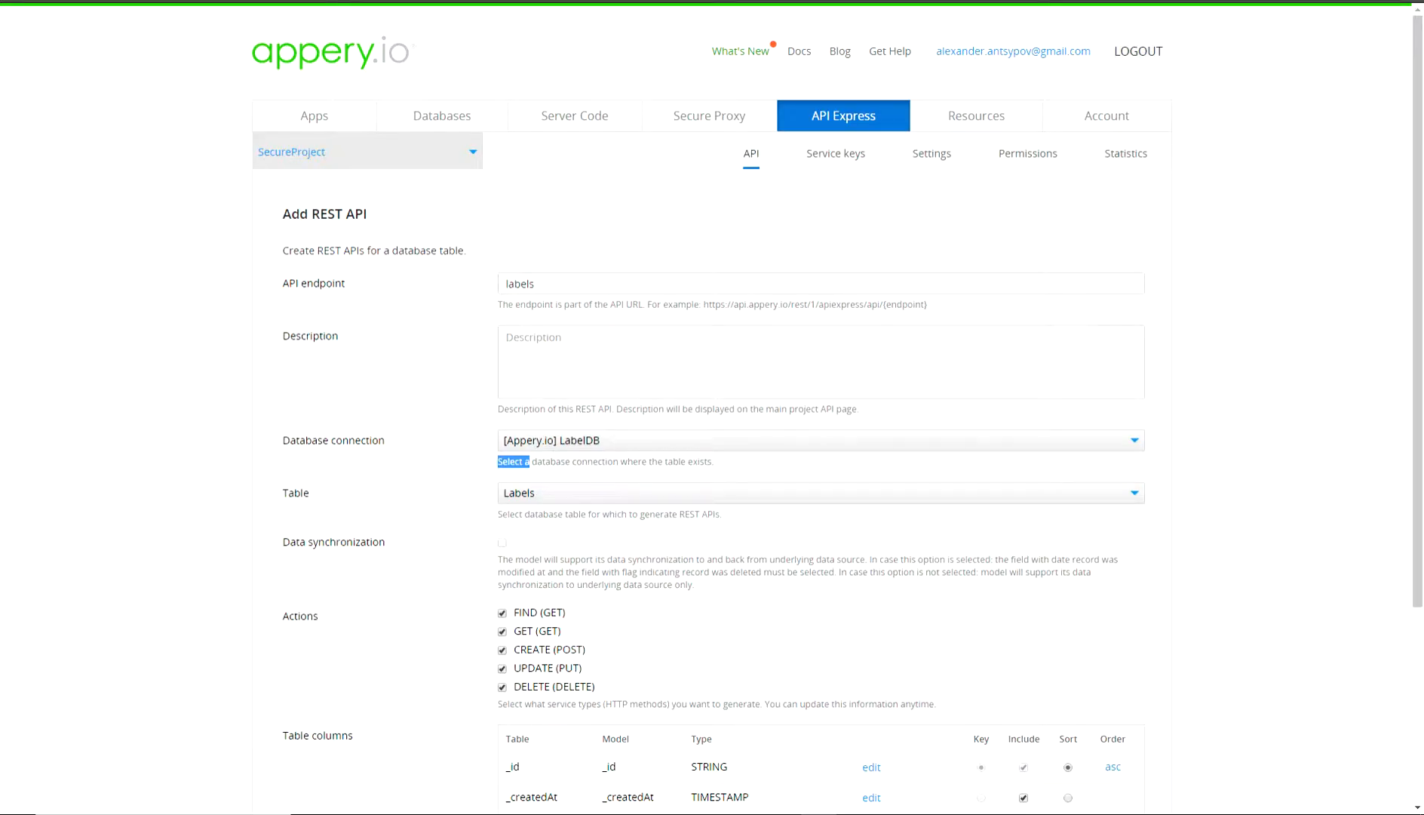
{"action": "scroll", "coordinate": [712, 407], "scroll_direction": "down", "scroll_amount": 4}
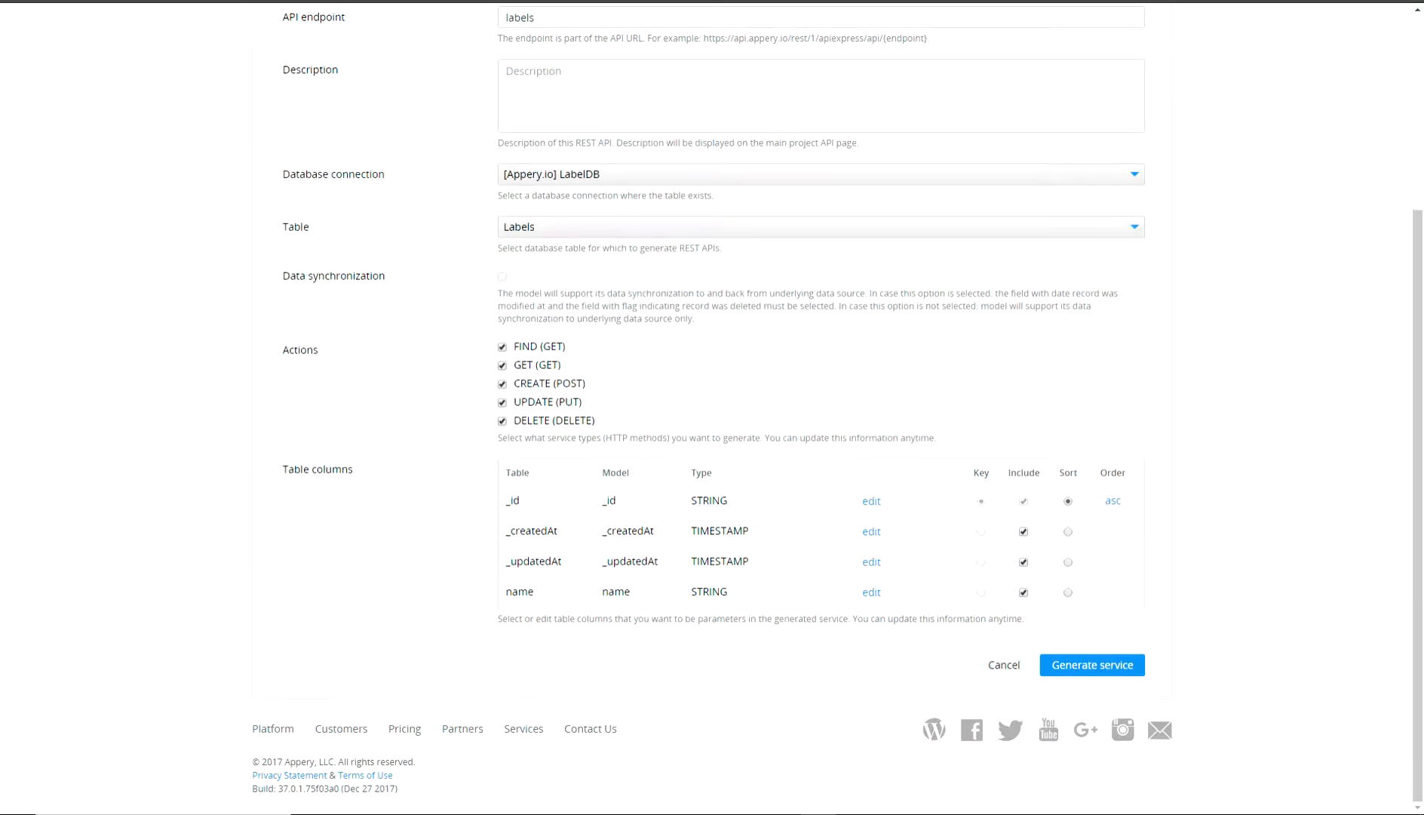
{"action": "left_click", "coordinate": [1092, 664]}
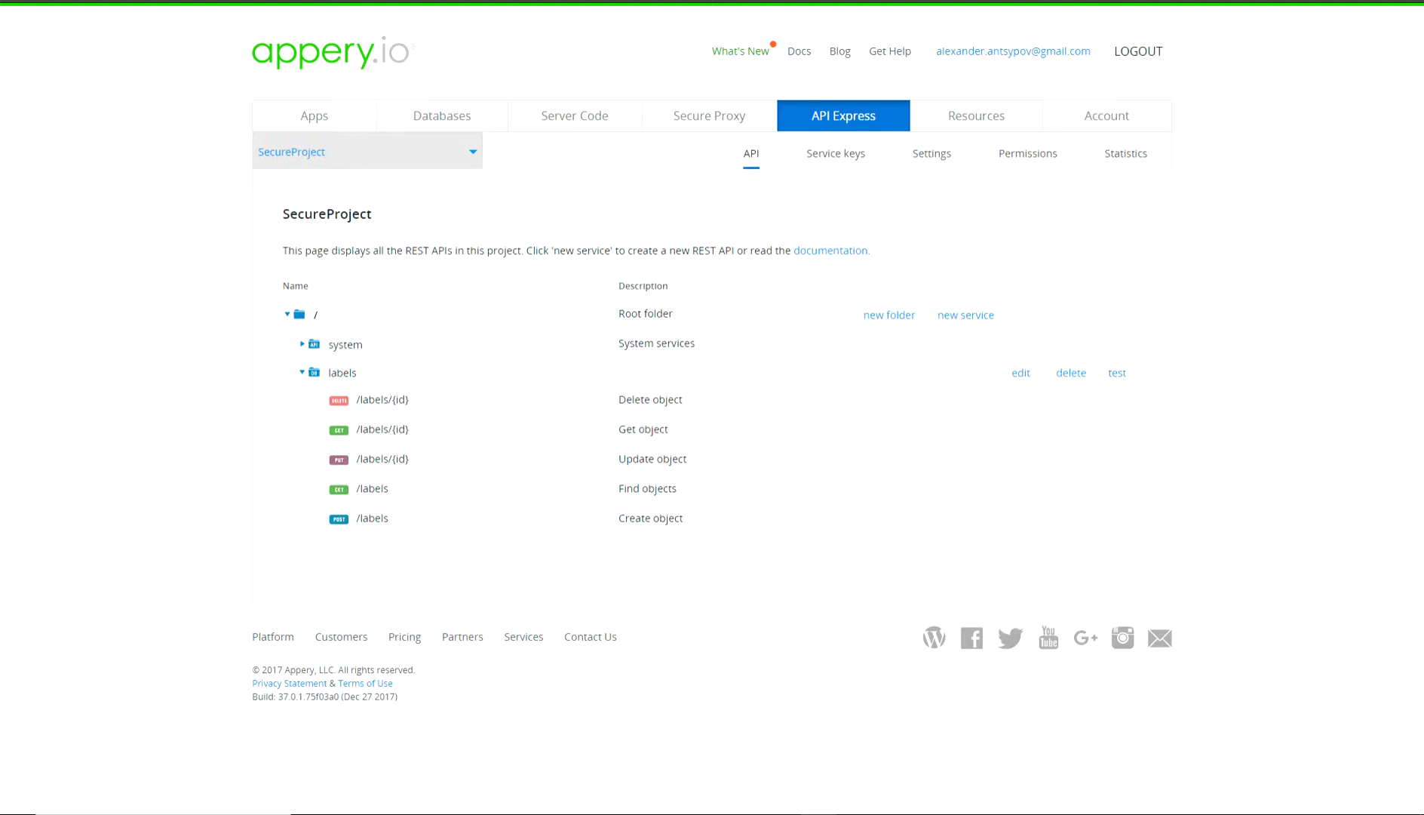
Run the labels find test with an empty payload, getting a 400 missing sessionToken error.
{"action": "left_click", "coordinate": [1117, 373]}
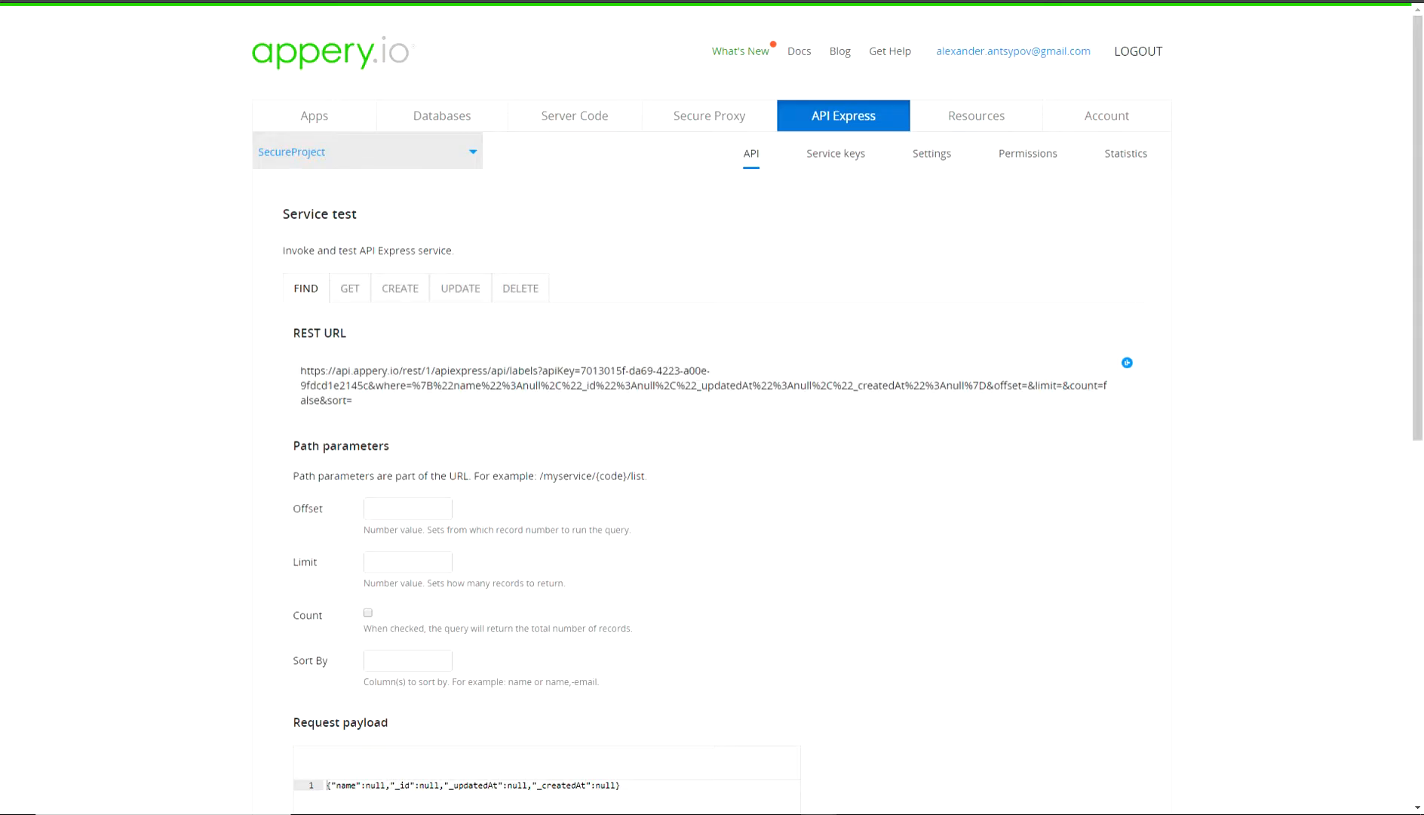
{"action": "scroll", "coordinate": [712, 407], "scroll_direction": "down", "scroll_amount": 5}
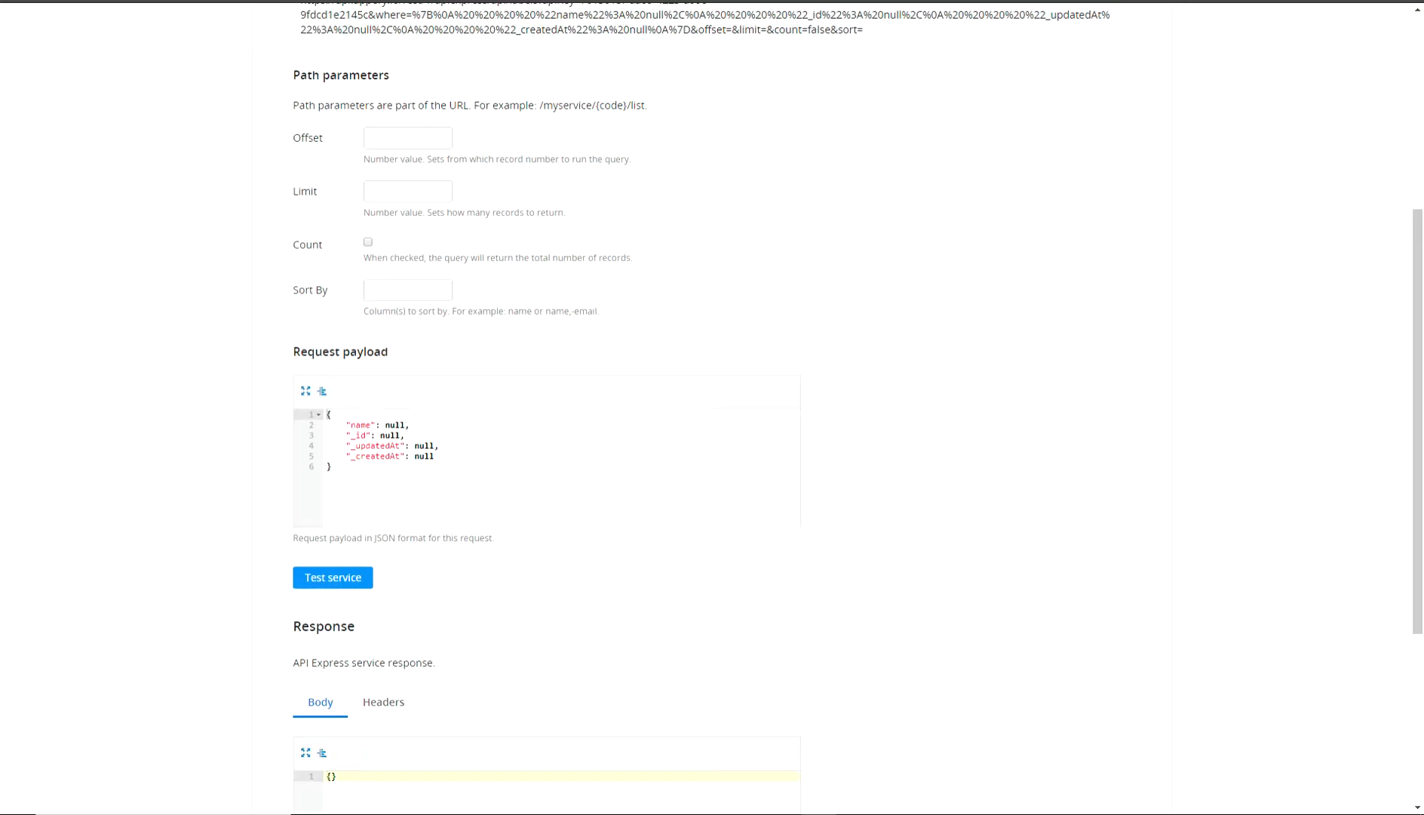
{"action": "left_click_drag", "start_coordinate": [435, 455], "coordinate": [327, 425]}
{"action": "key", "text": "BackSpace"}
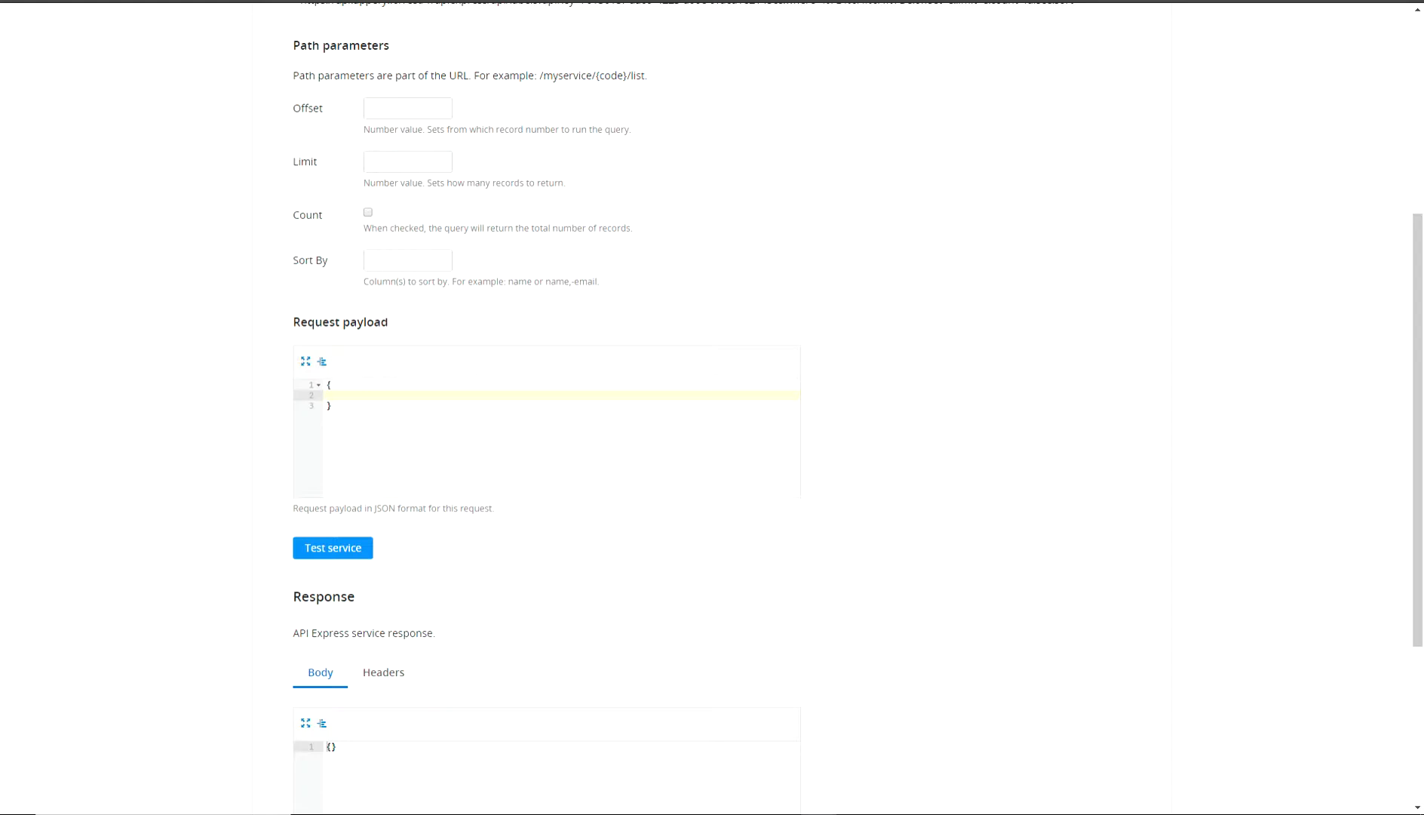
{"action": "left_click", "coordinate": [332, 548]}
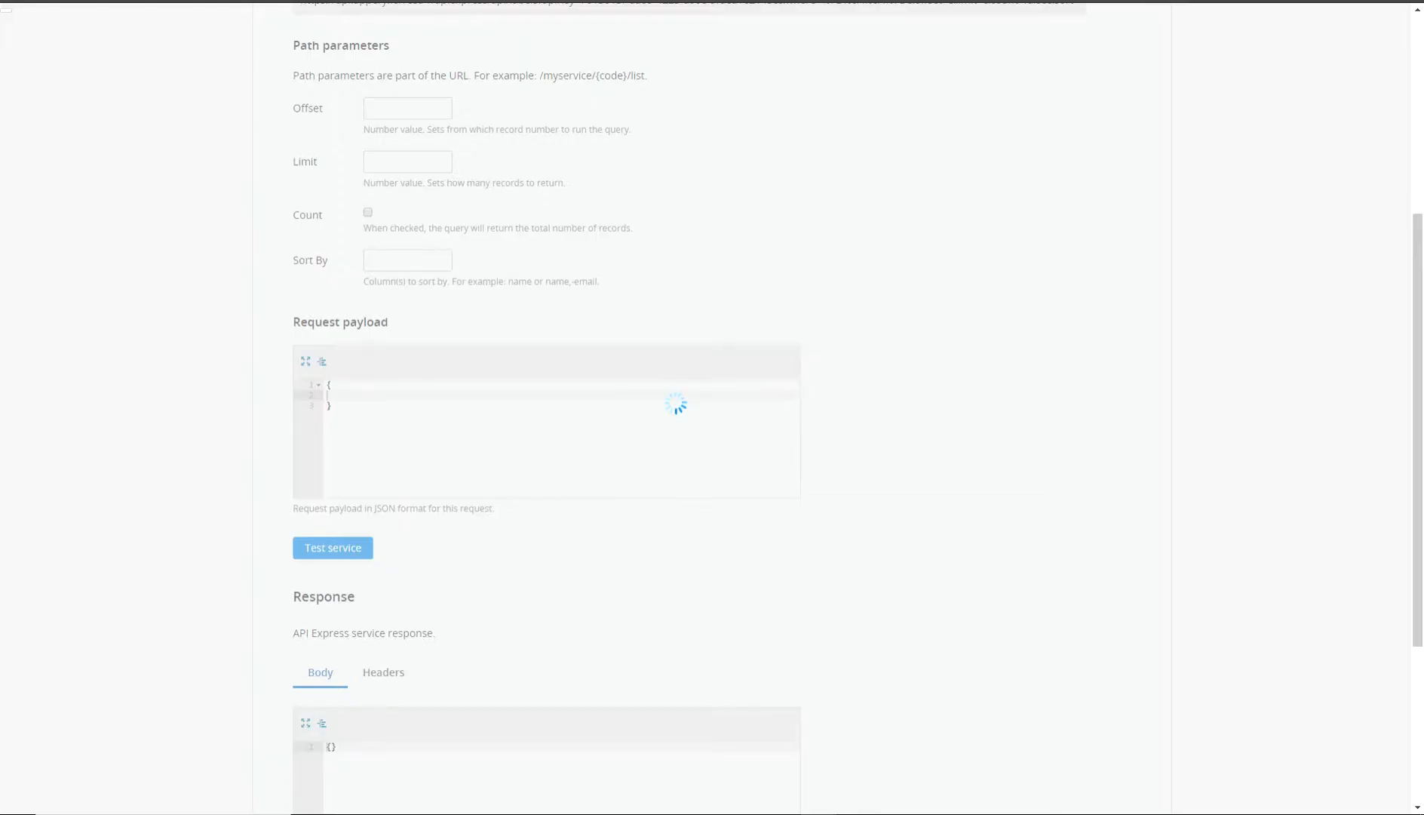
{"action": "scroll", "coordinate": [712, 408], "scroll_direction": "down", "scroll_amount": 4}
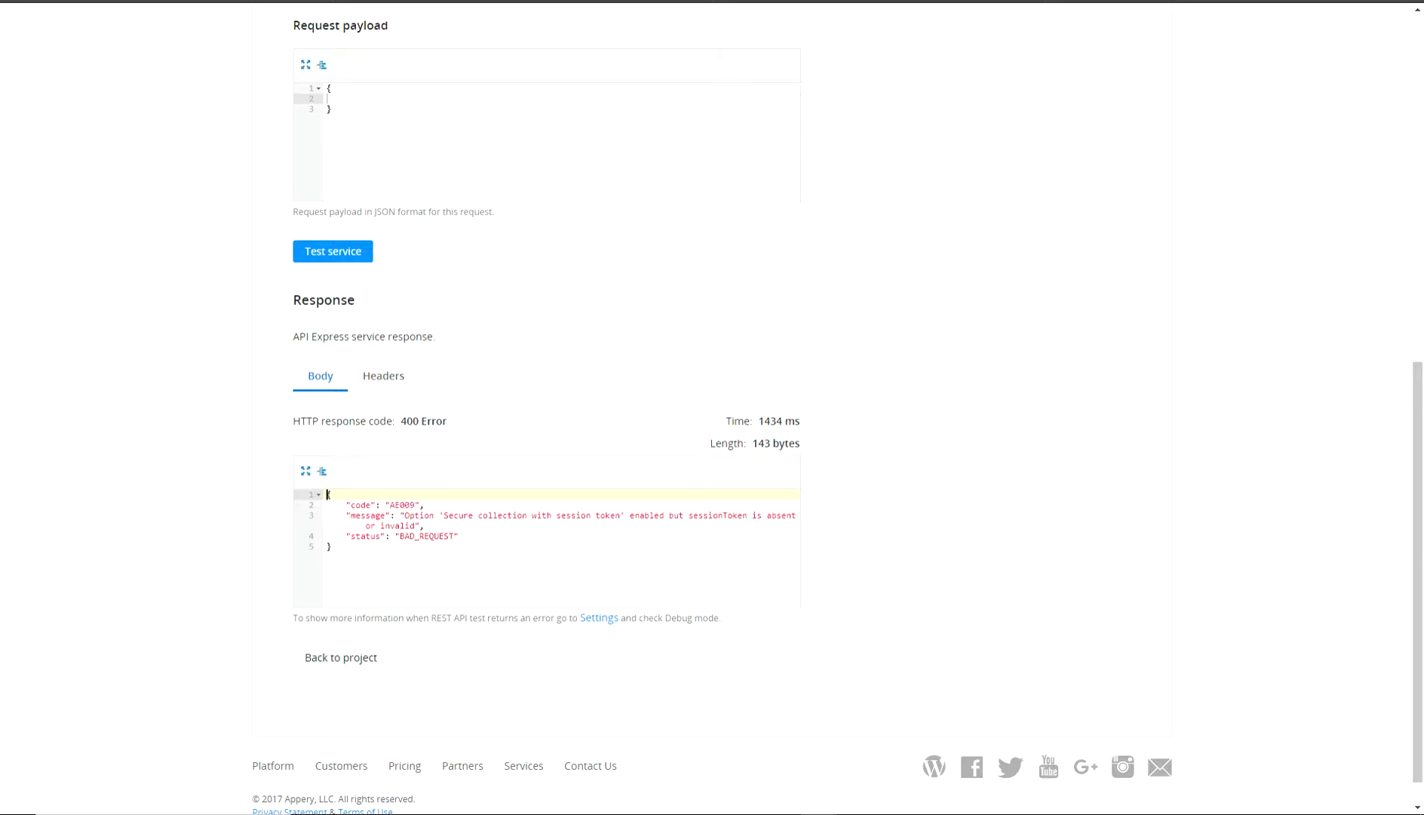
{"action": "scroll", "coordinate": [712, 407], "scroll_direction": "up", "scroll_amount": 9}
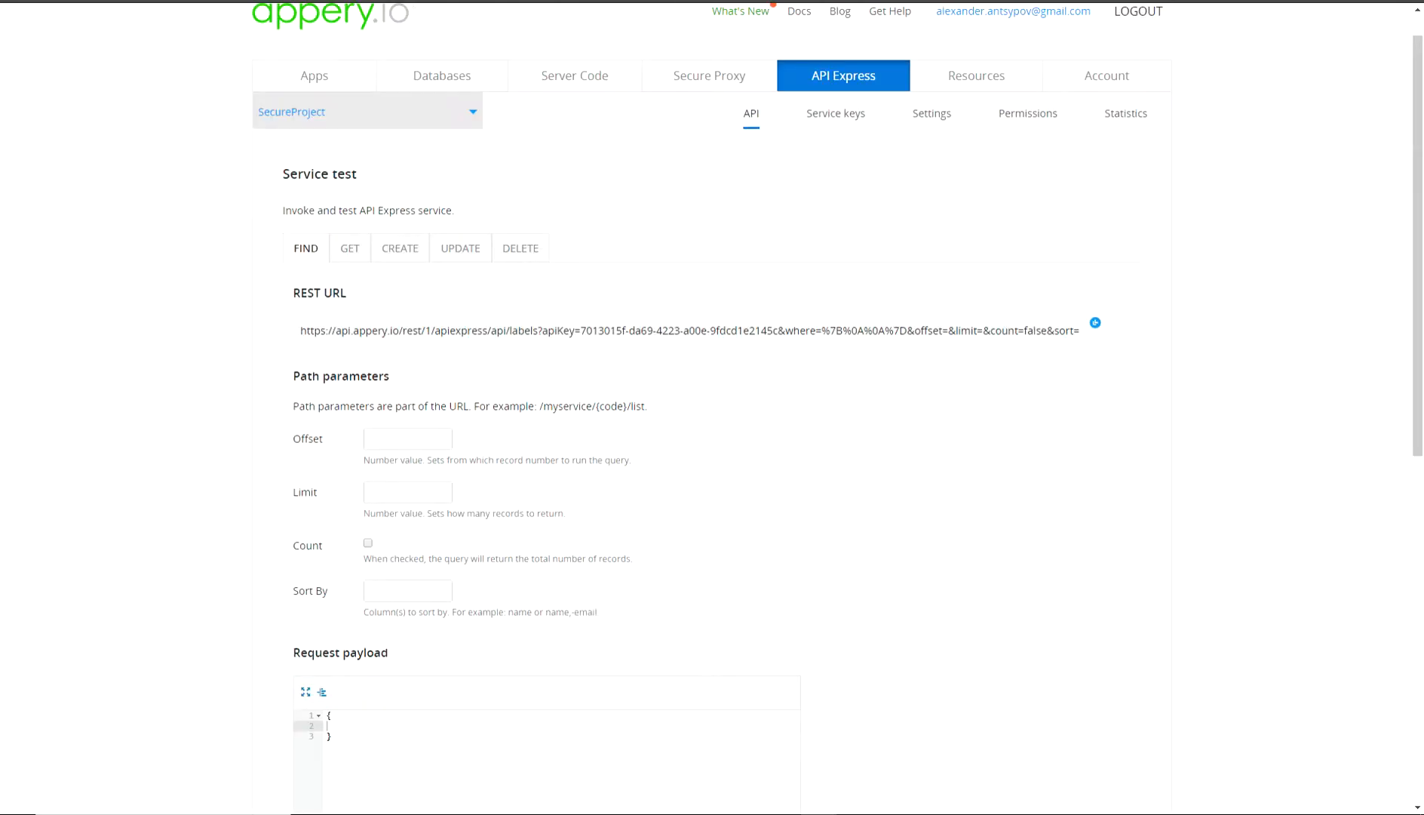
Switch Secure REST API back on, using the [Appery.io] LabelDB security provider.
{"action": "left_click", "coordinate": [931, 153]}
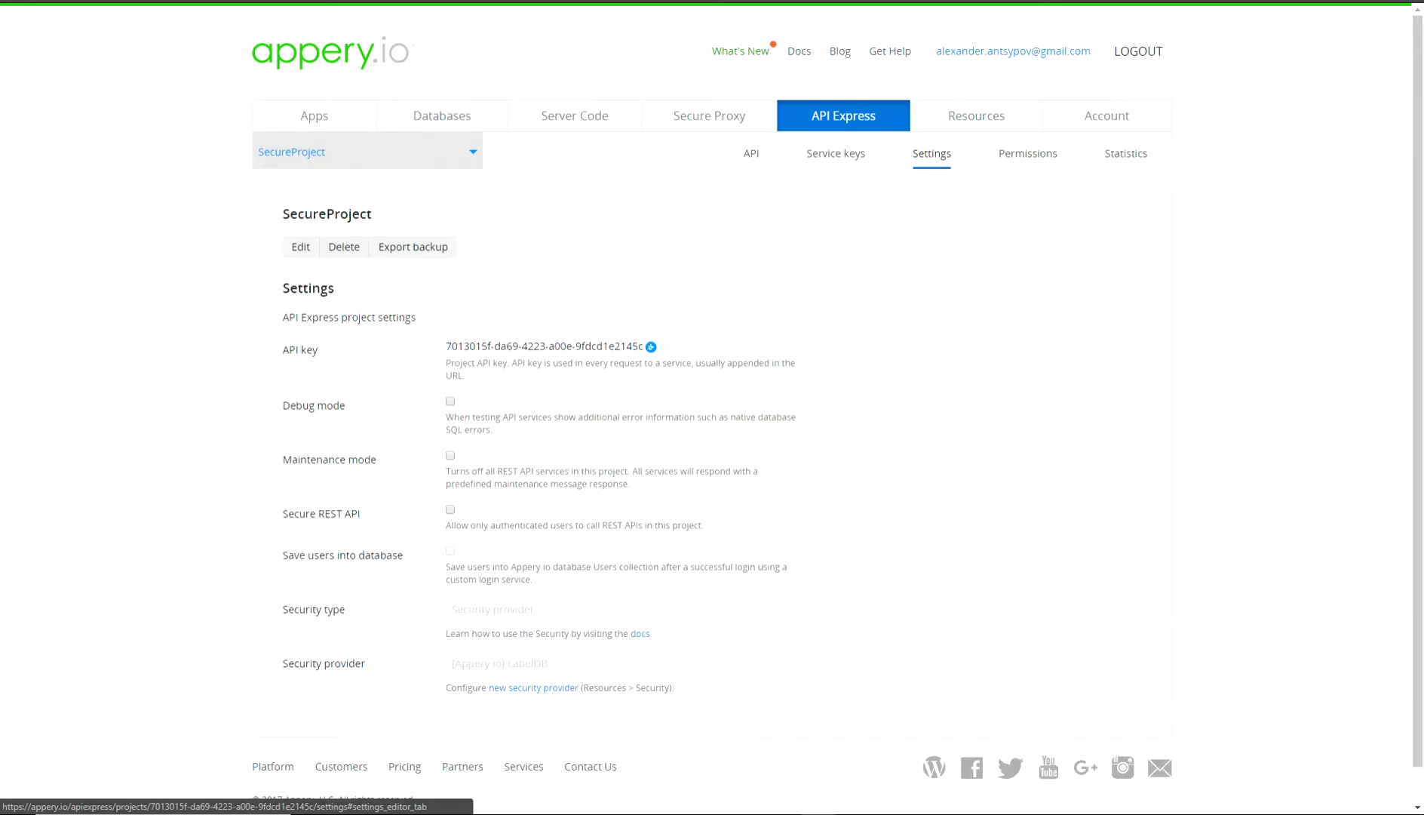
{"action": "left_click", "coordinate": [450, 510]}
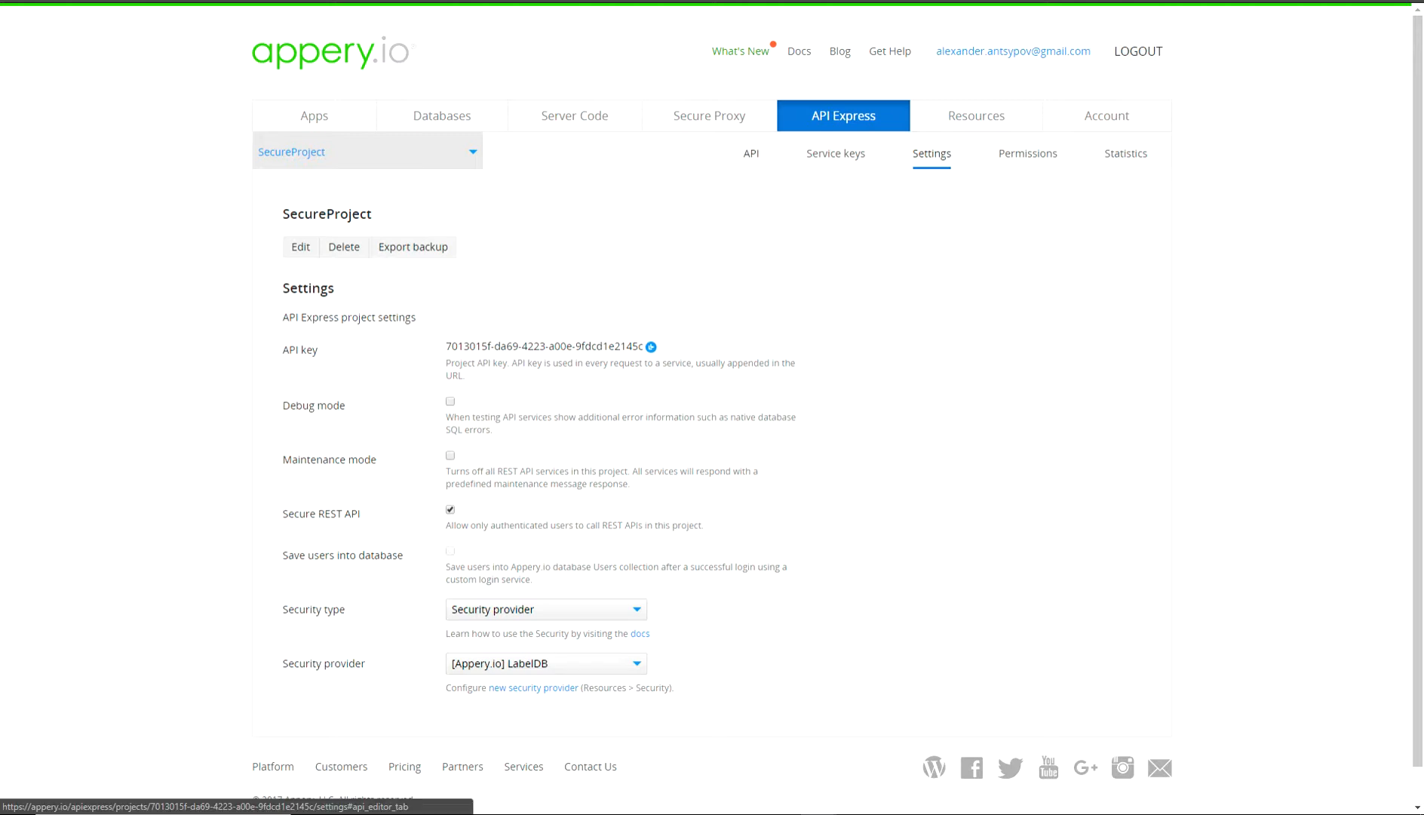
{"action": "left_click", "coordinate": [751, 154]}
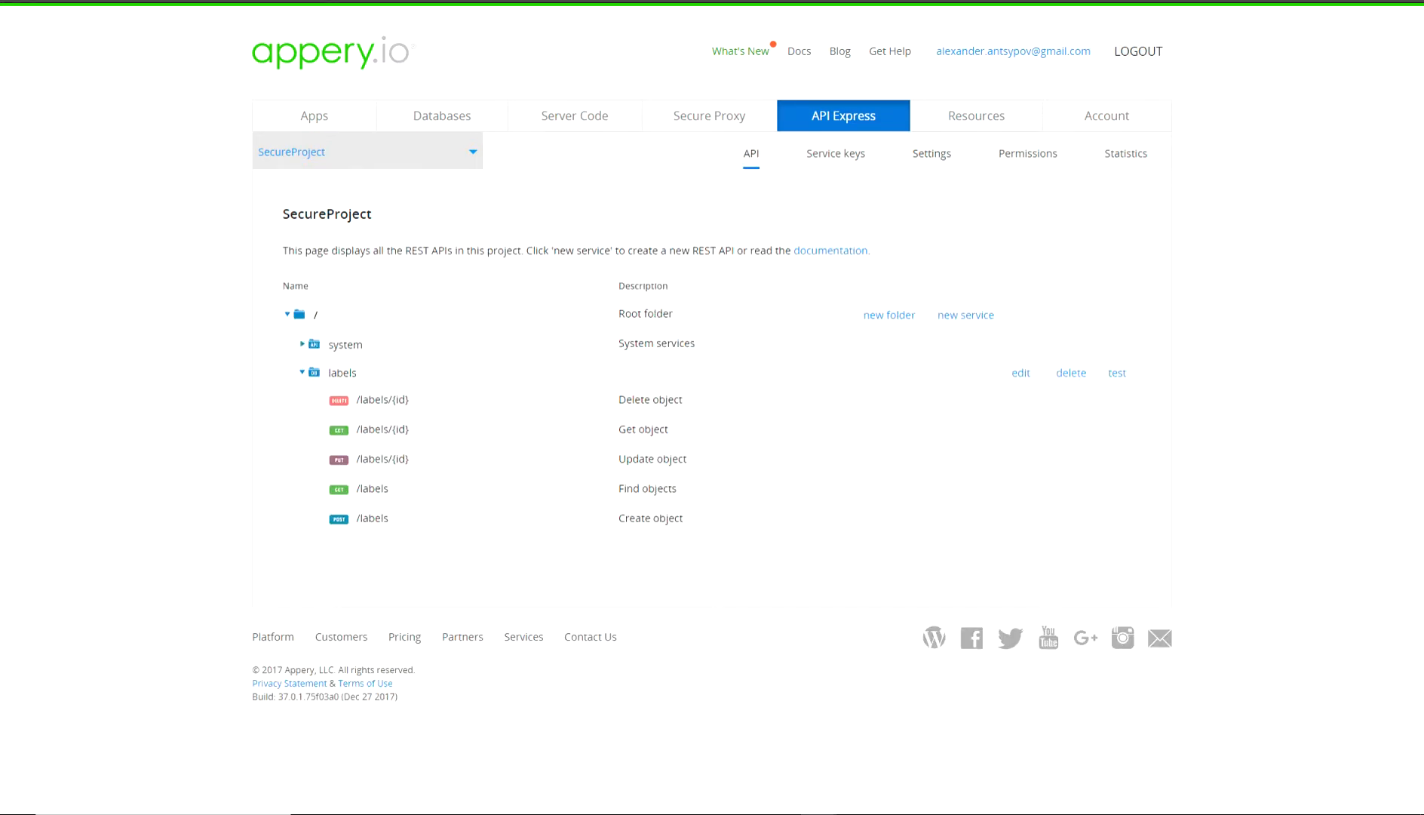
Obtain a session token on the labels test page by logging in as the test user.
{"action": "left_click", "coordinate": [1117, 373]}
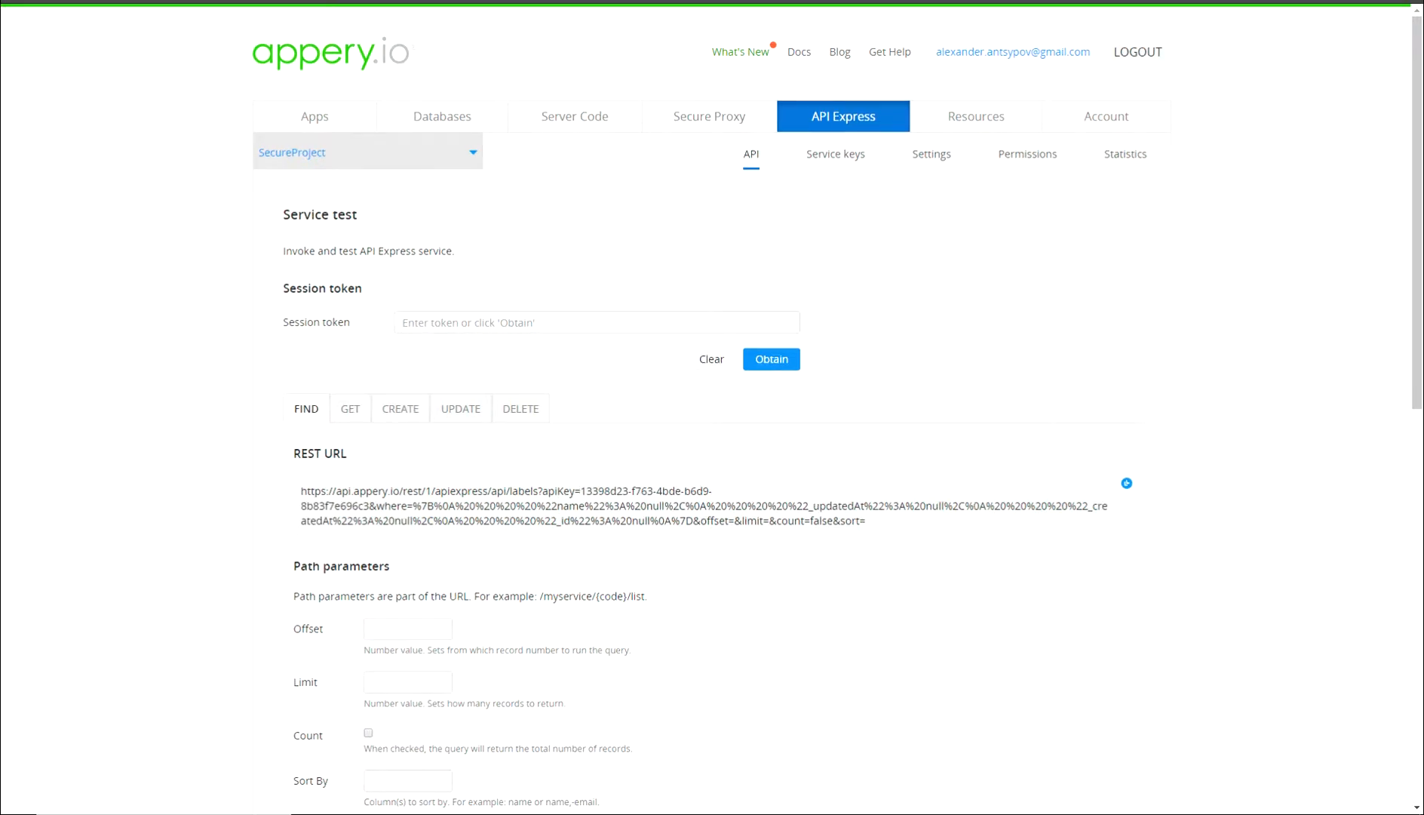
{"action": "left_click", "coordinate": [771, 359]}
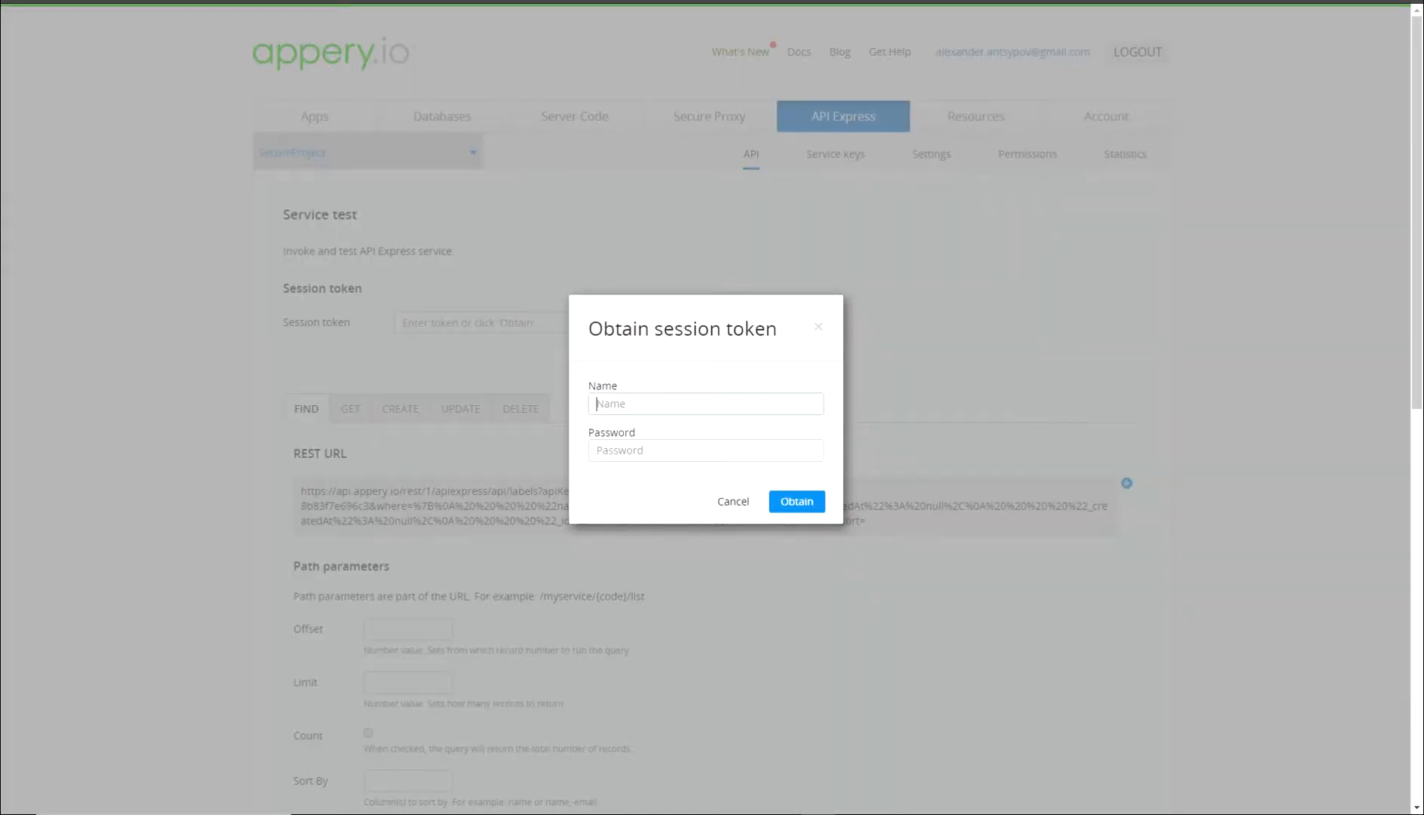
{"action": "type", "text": "alex"}
{"action": "key", "text": "Tab"}
{"action": "type", "text": "1234"}
{"action": "key", "text": "Return"}
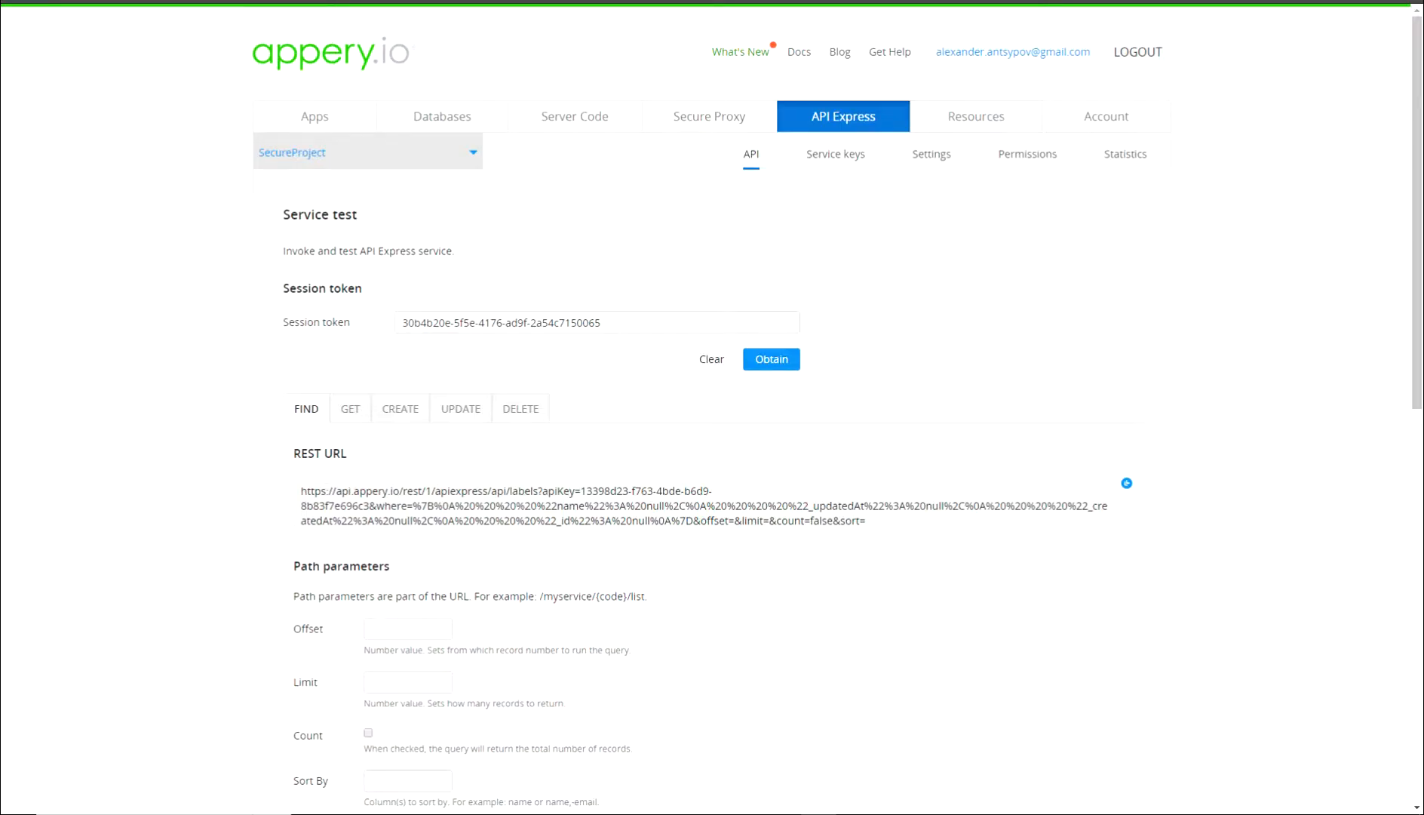
Rerun the find test with a cleared payload, getting 200 Success with an empty list.
{"action": "scroll", "coordinate": [392, 528], "scroll_direction": "down", "scroll_amount": 4}
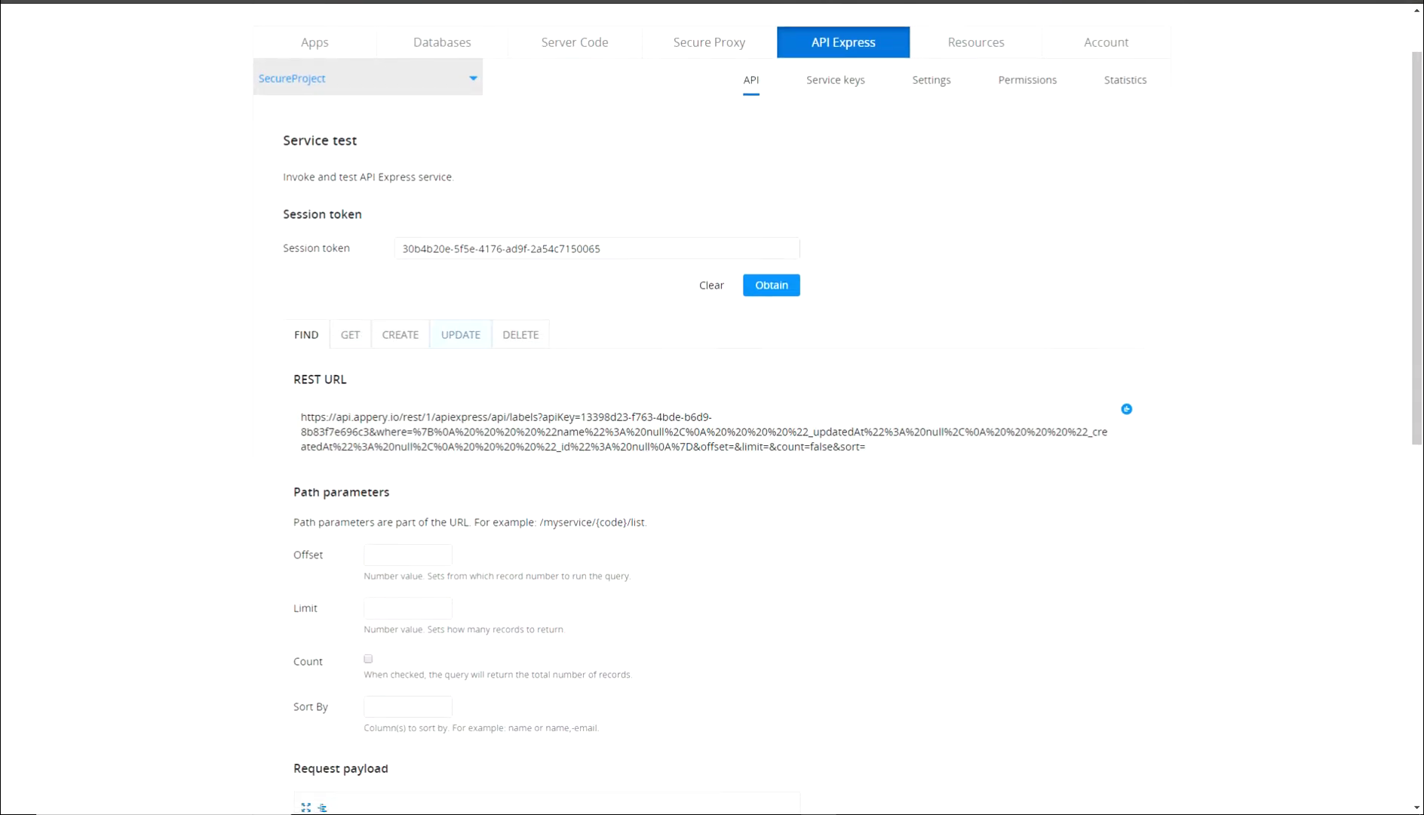
{"action": "left_click", "coordinate": [385, 650]}
{"action": "left_click_drag", "start_coordinate": [385, 650], "coordinate": [327, 618]}
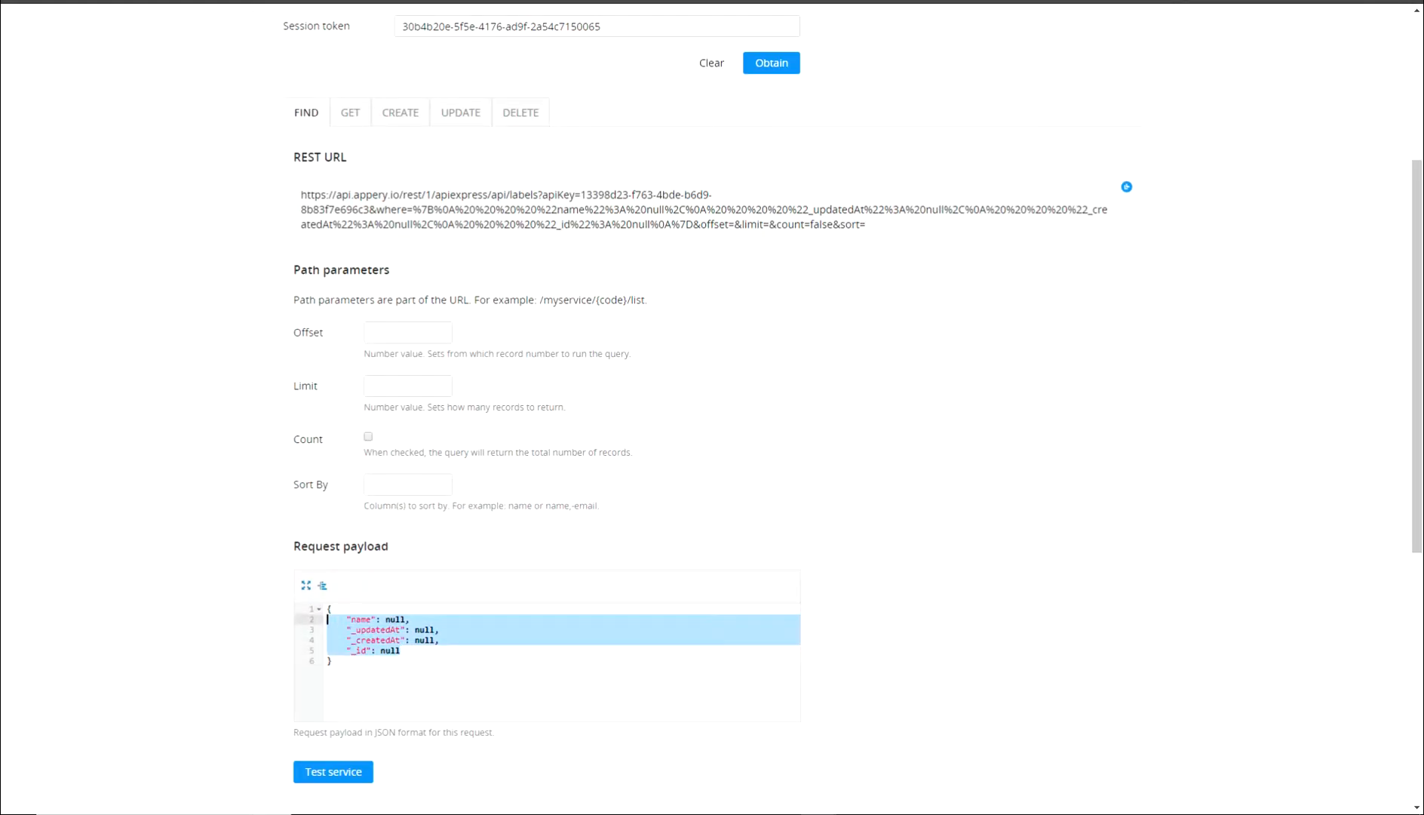
{"action": "key", "text": "BackSpace"}
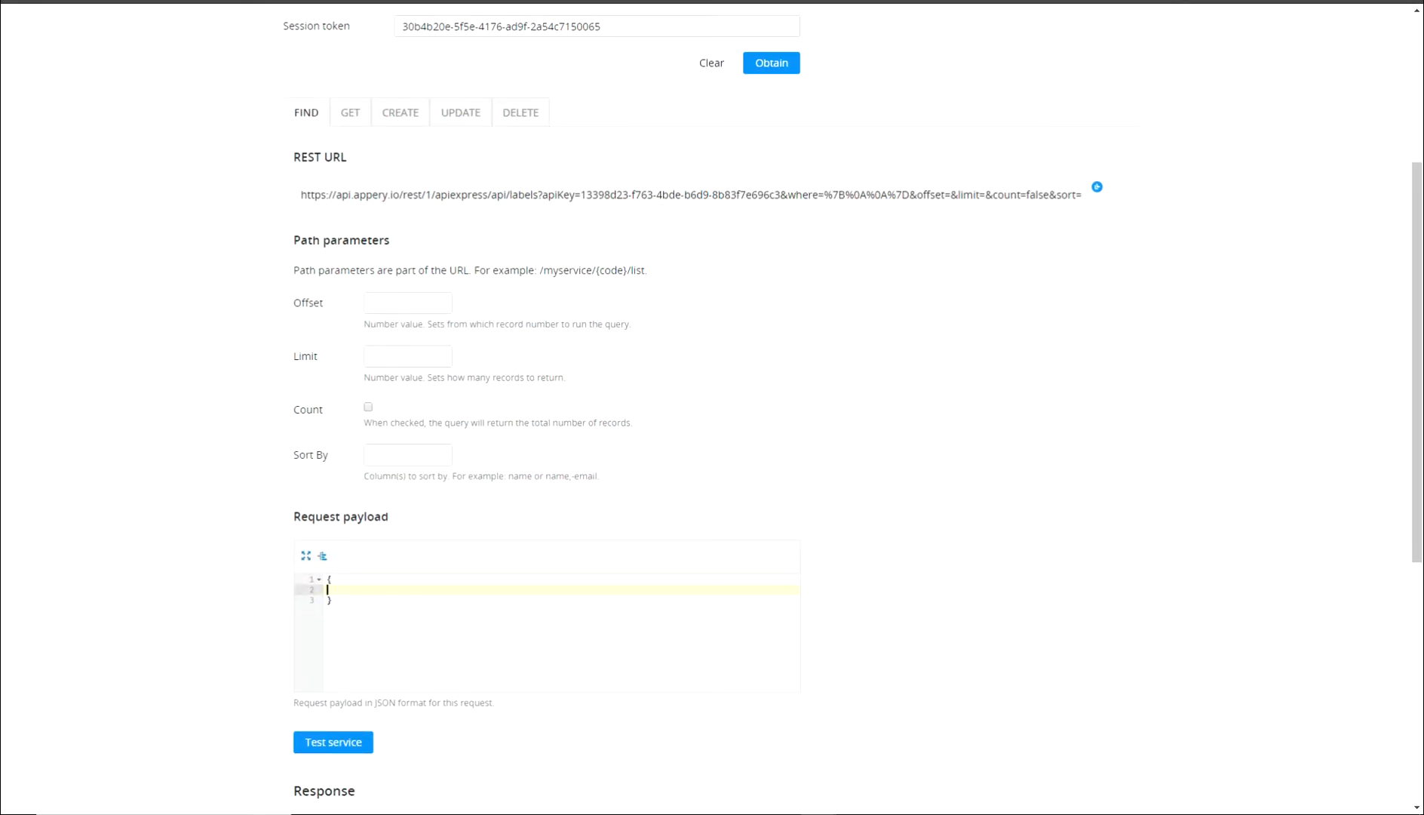
{"action": "left_click", "coordinate": [333, 742]}
{"action": "scroll", "coordinate": [333, 742], "scroll_direction": "down", "scroll_amount": 4}
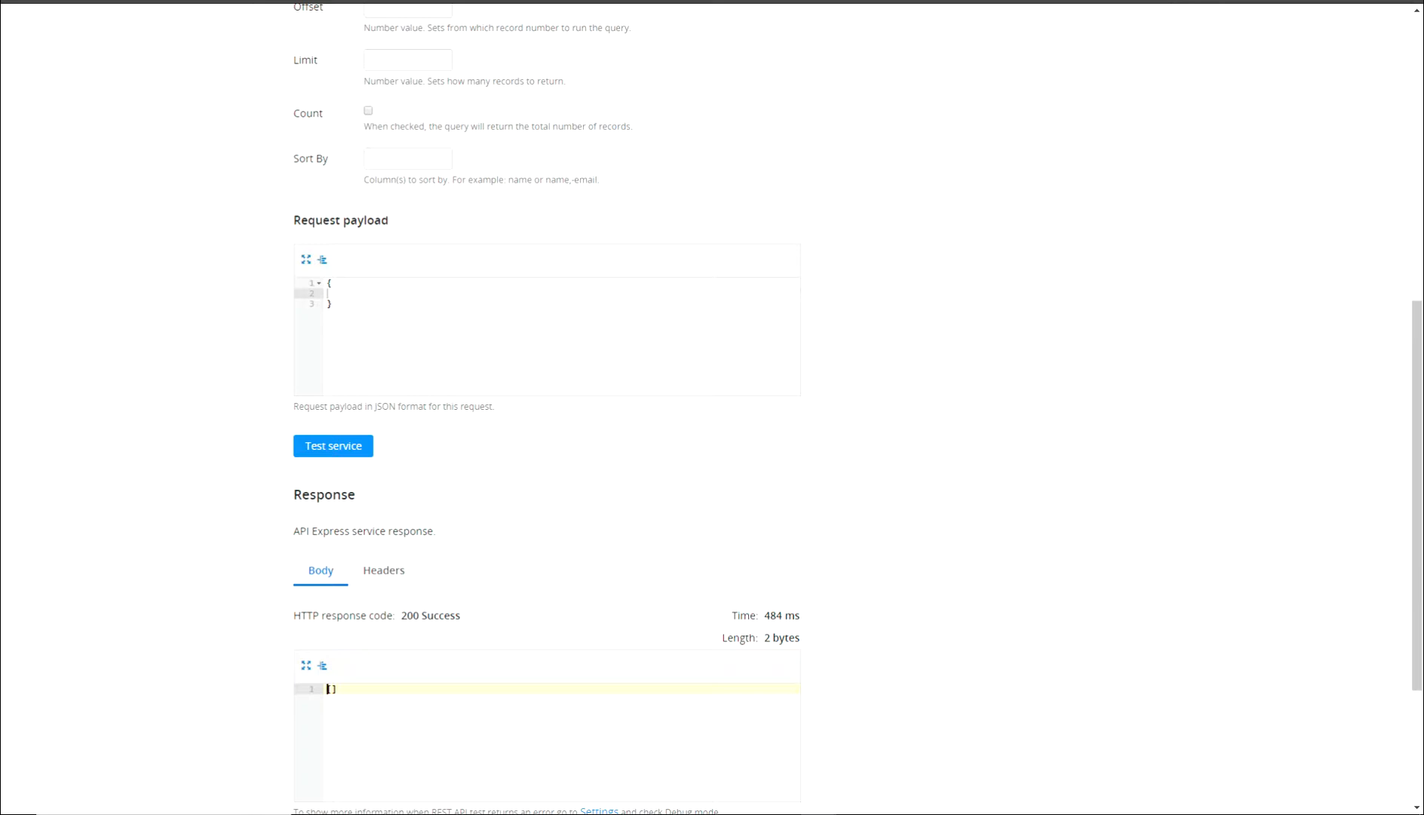
{"action": "scroll", "coordinate": [543, 408], "scroll_direction": "up", "scroll_amount": 5}
{"action": "left_click", "coordinate": [399, 334]}
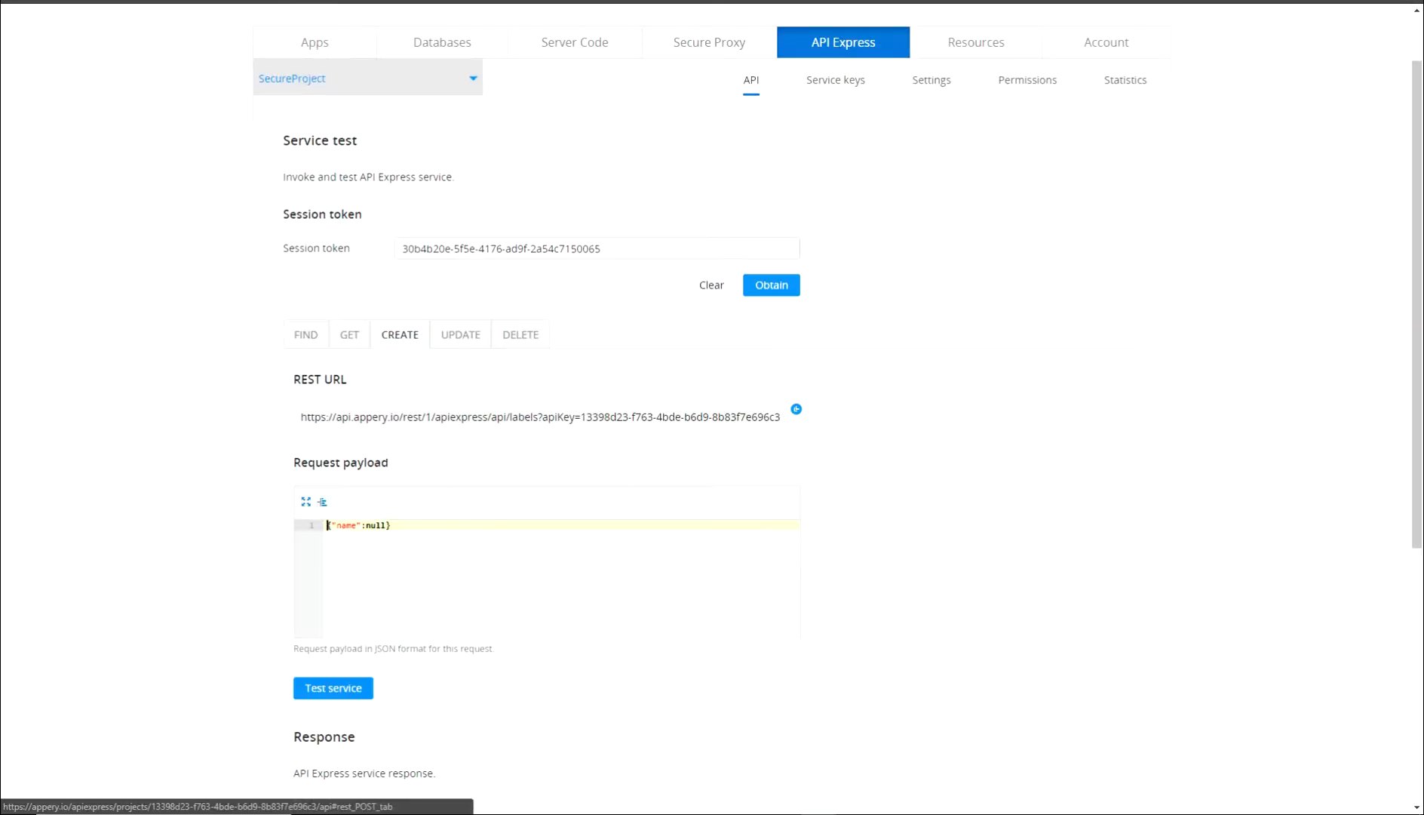
Send a labels CREATE request with name "test label" and get 200 Success.
{"action": "scroll", "coordinate": [400, 334], "scroll_direction": "down", "scroll_amount": 2}
{"action": "double_click", "coordinate": [391, 387]}
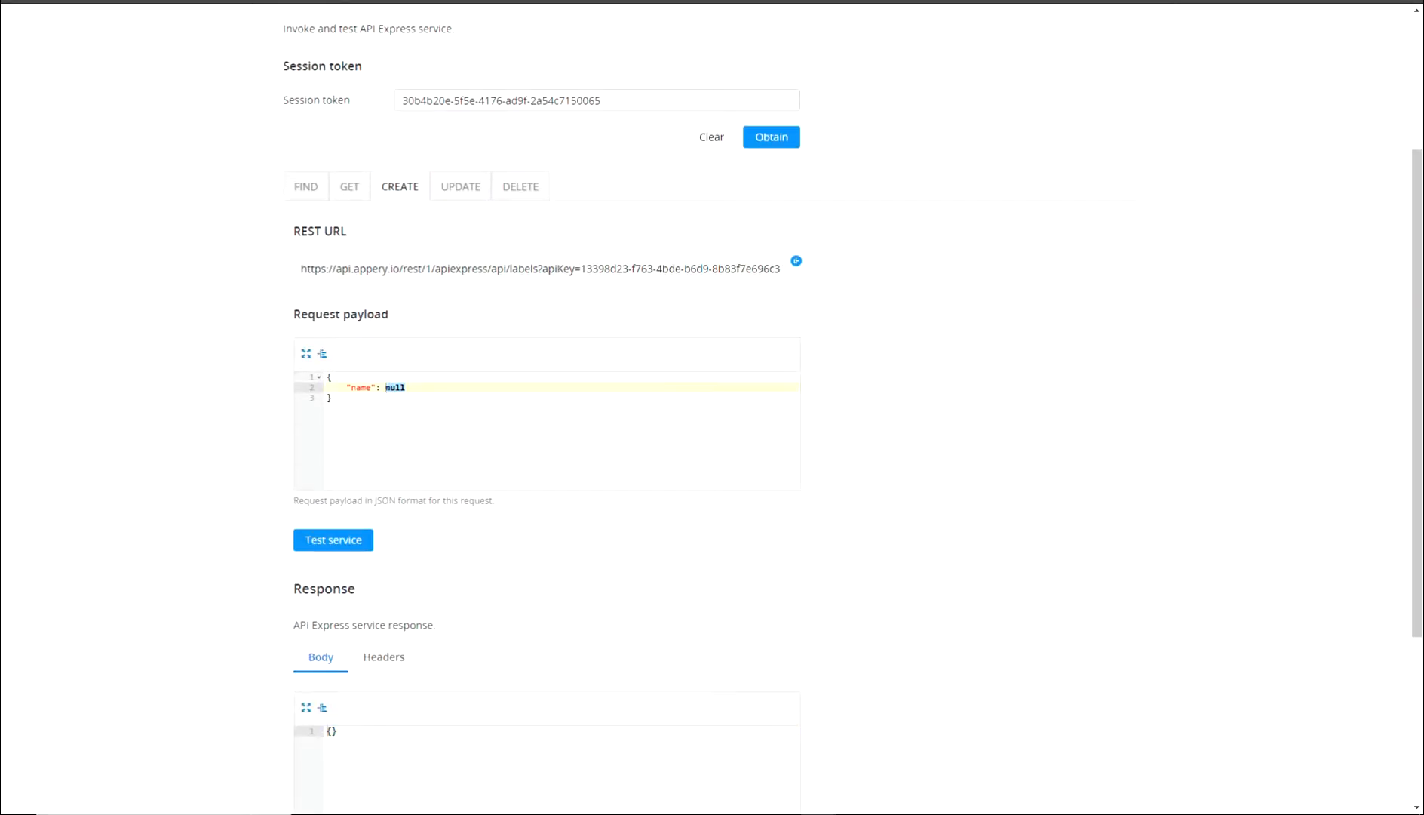
{"action": "type", "text": "\"test label"}
{"action": "left_click", "coordinate": [332, 540]}
Check the response, then go to the Databases section.
{"action": "scroll", "coordinate": [395, 521], "scroll_direction": "down", "scroll_amount": 4}
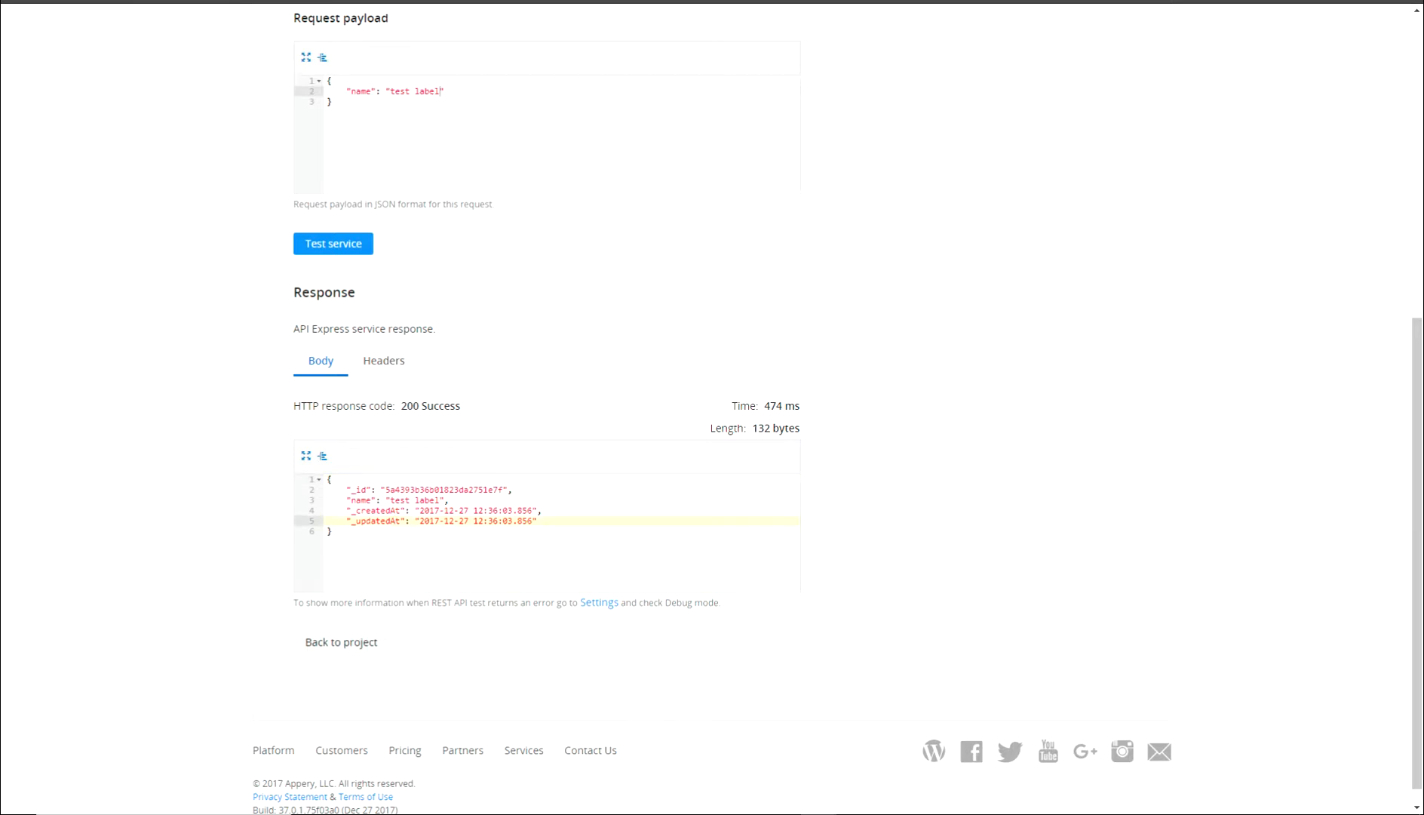
{"action": "left_click", "coordinate": [333, 101]}
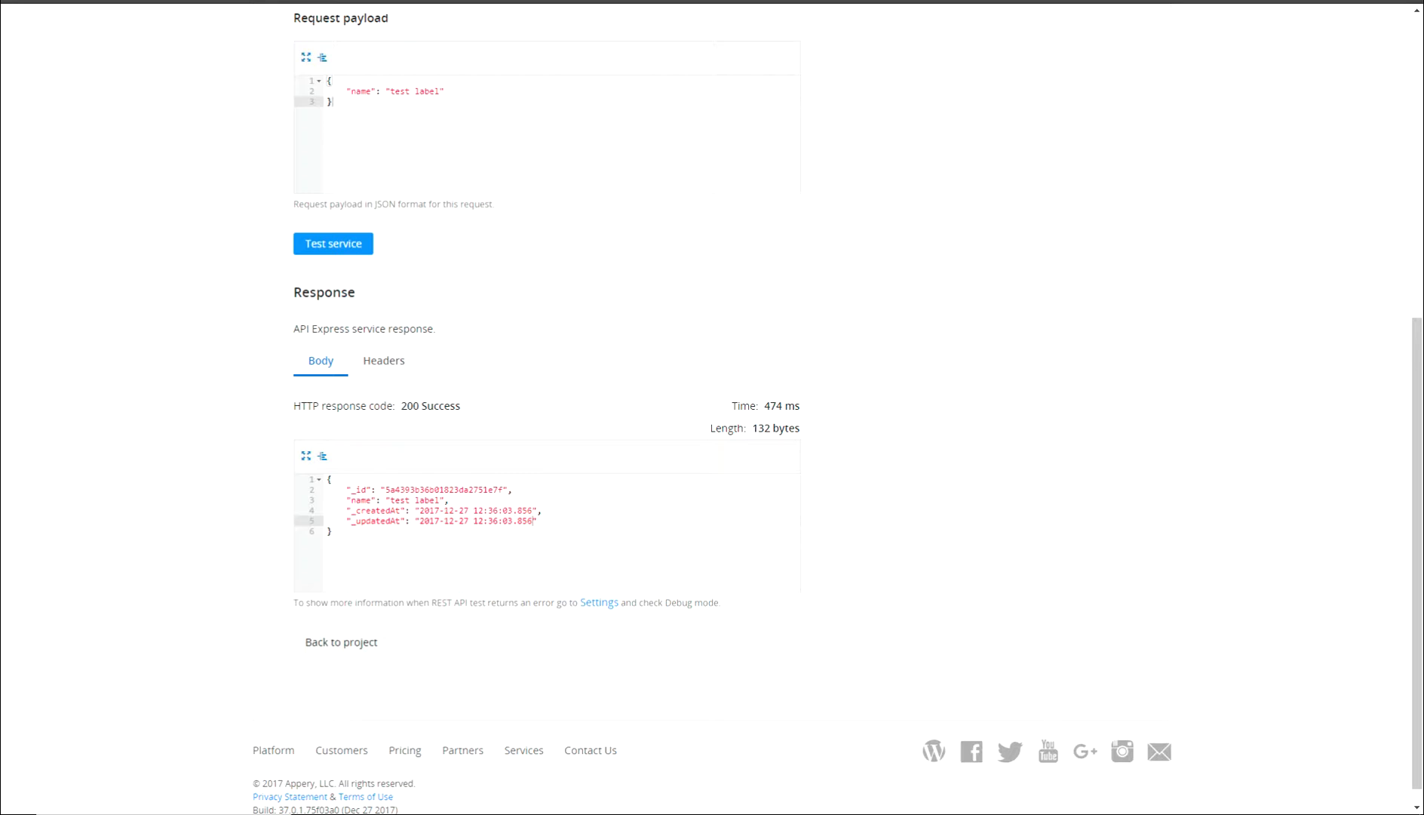
{"action": "scroll", "coordinate": [546, 407], "scroll_direction": "up", "scroll_amount": 7}
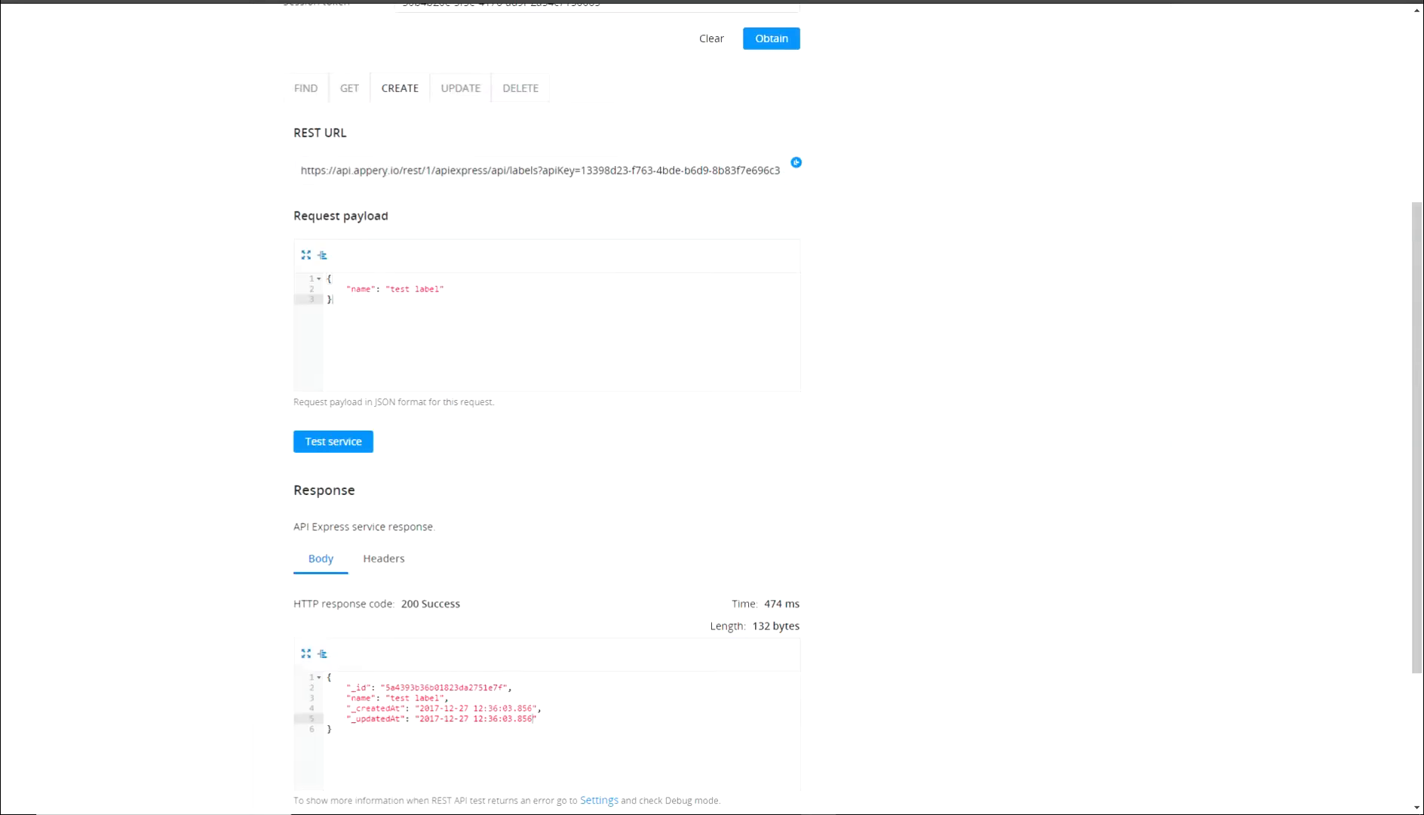
{"action": "left_click", "coordinate": [442, 115]}
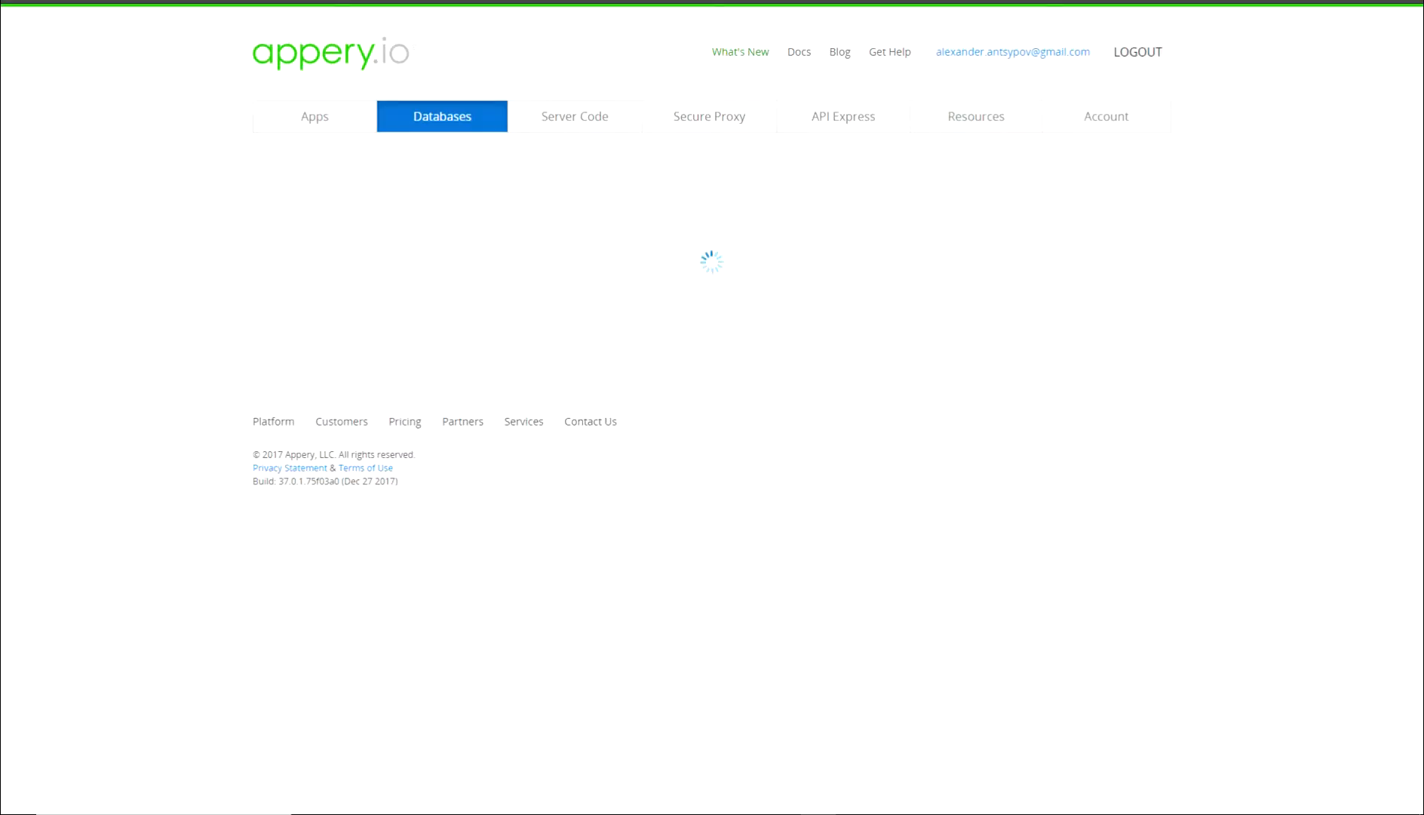
Inspect the test label's ACL in LabelDB > Labels, close it, then go to API Express.
{"action": "left_click", "coordinate": [292, 242]}
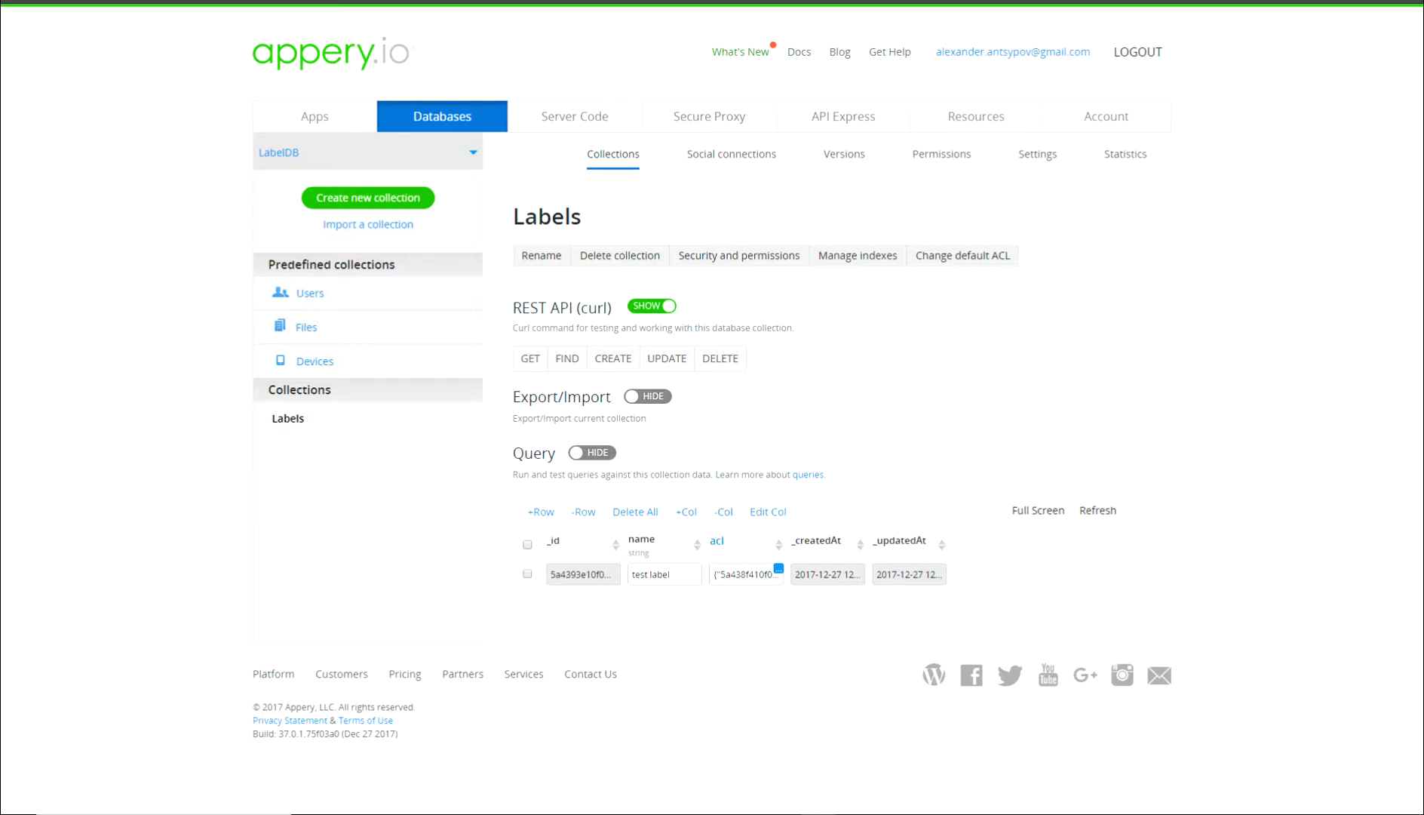
{"action": "left_click", "coordinate": [779, 568]}
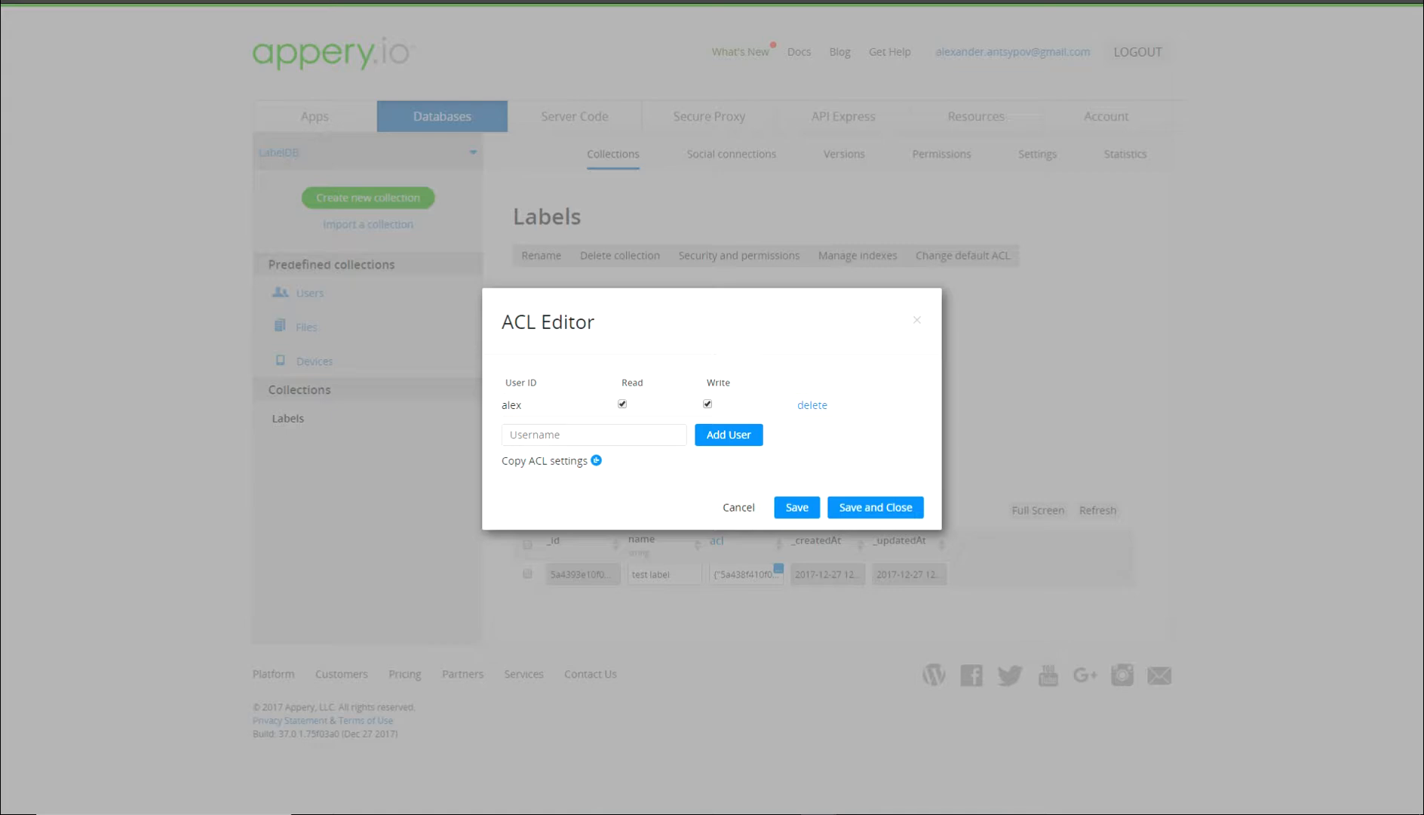
{"action": "left_click", "coordinate": [916, 320]}
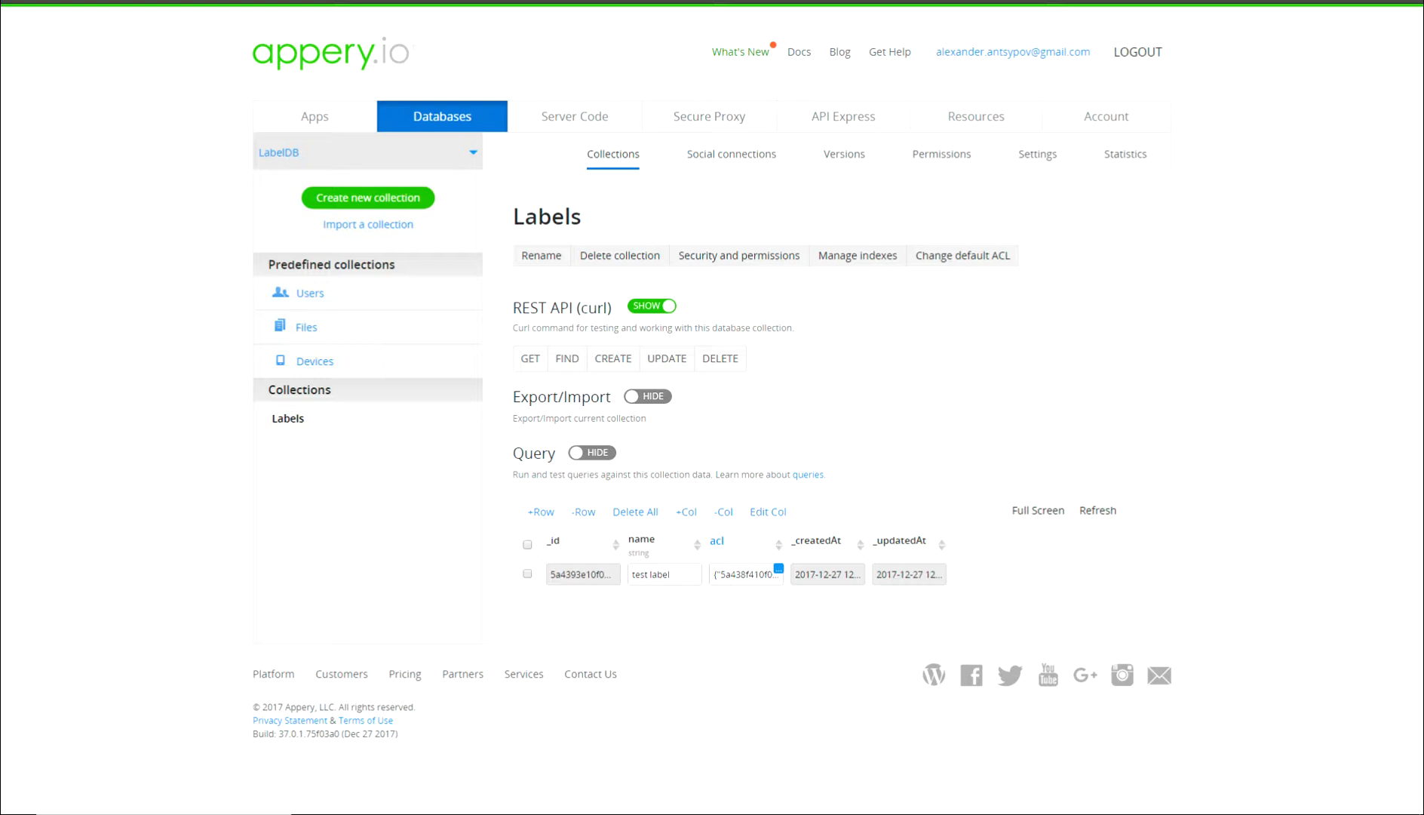
{"action": "left_click", "coordinate": [843, 116]}
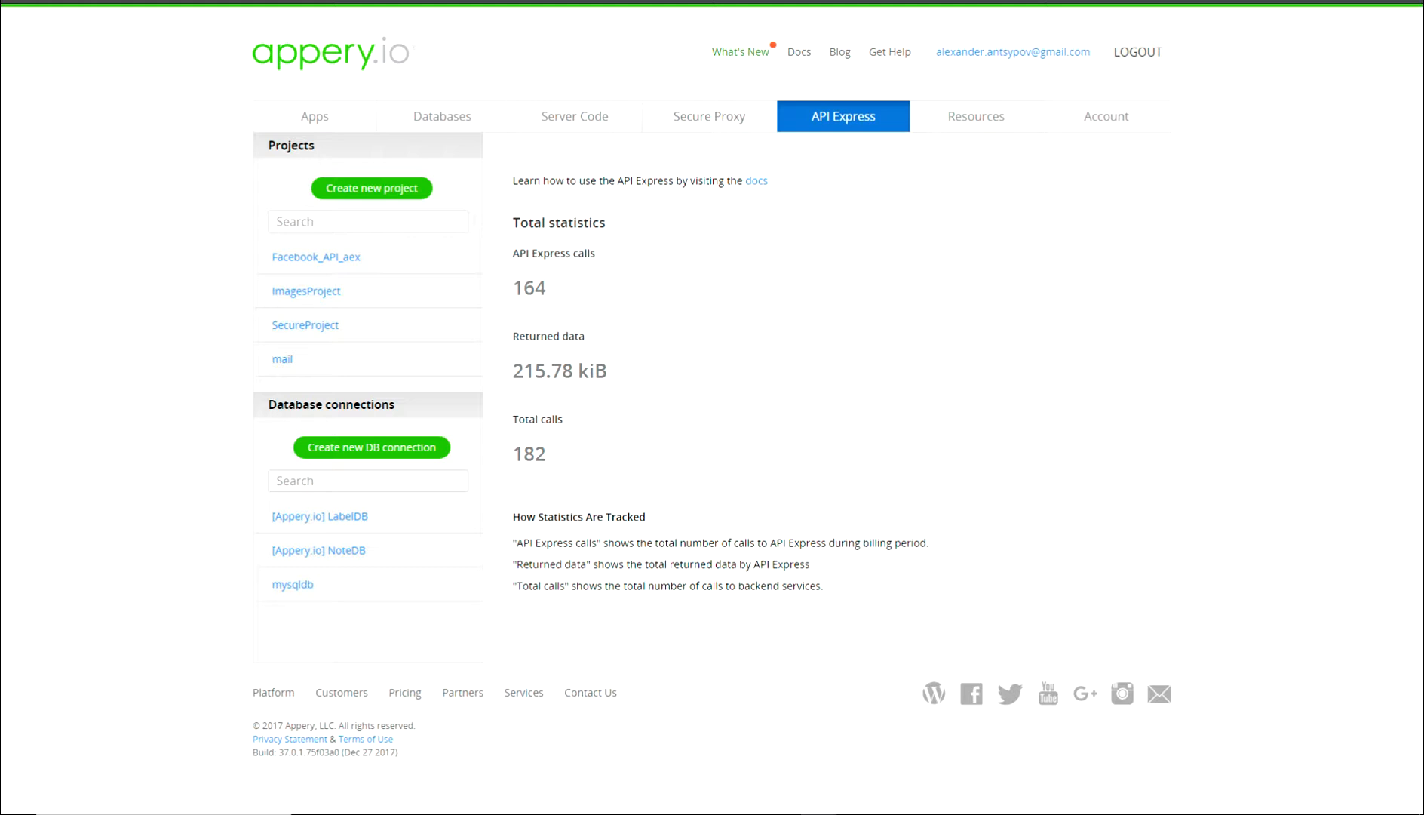
Set SecureProject's security type to Custom service in its settings.
{"action": "left_click", "coordinate": [305, 325]}
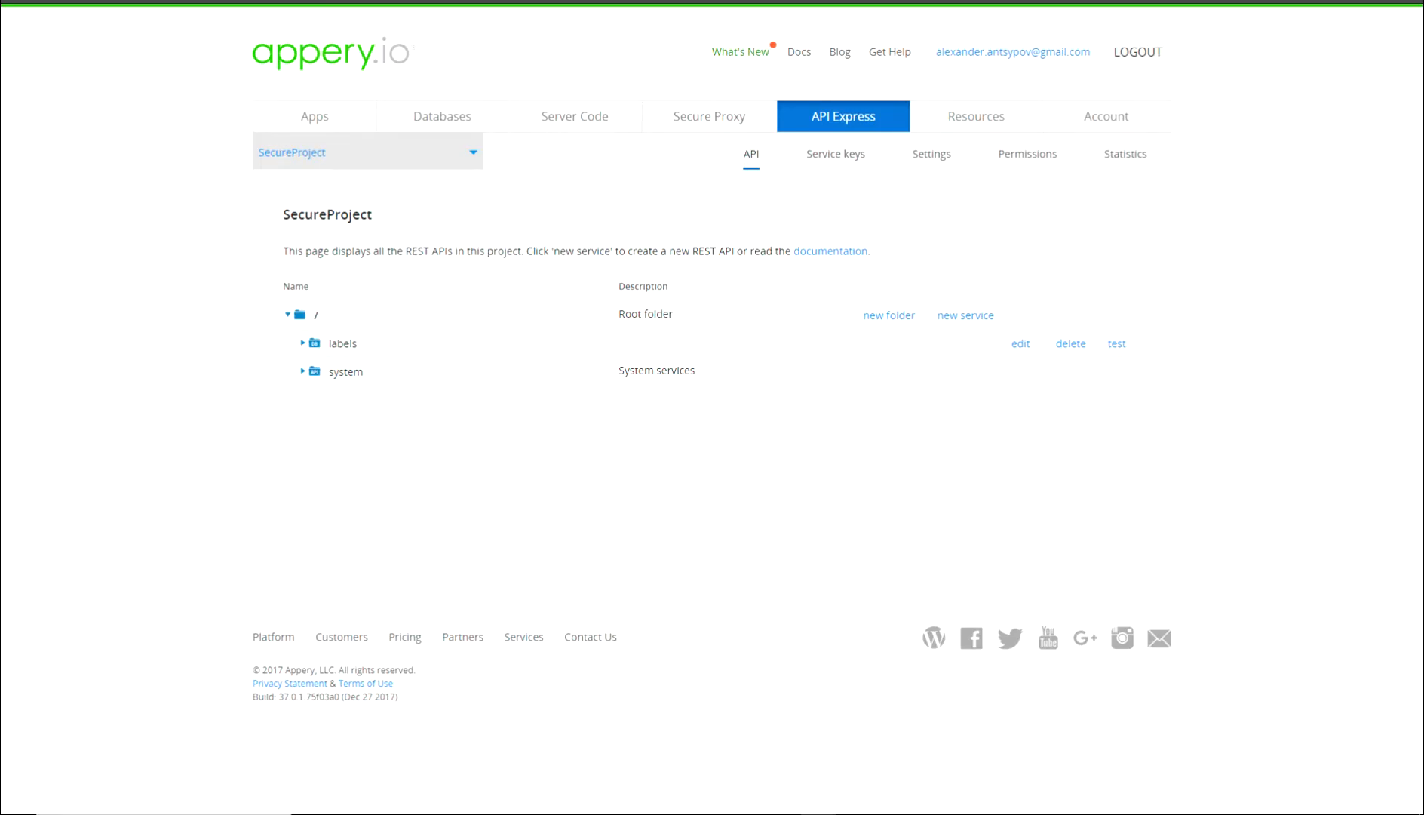
{"action": "left_click", "coordinate": [931, 154]}
{"action": "left_click", "coordinate": [546, 609]}
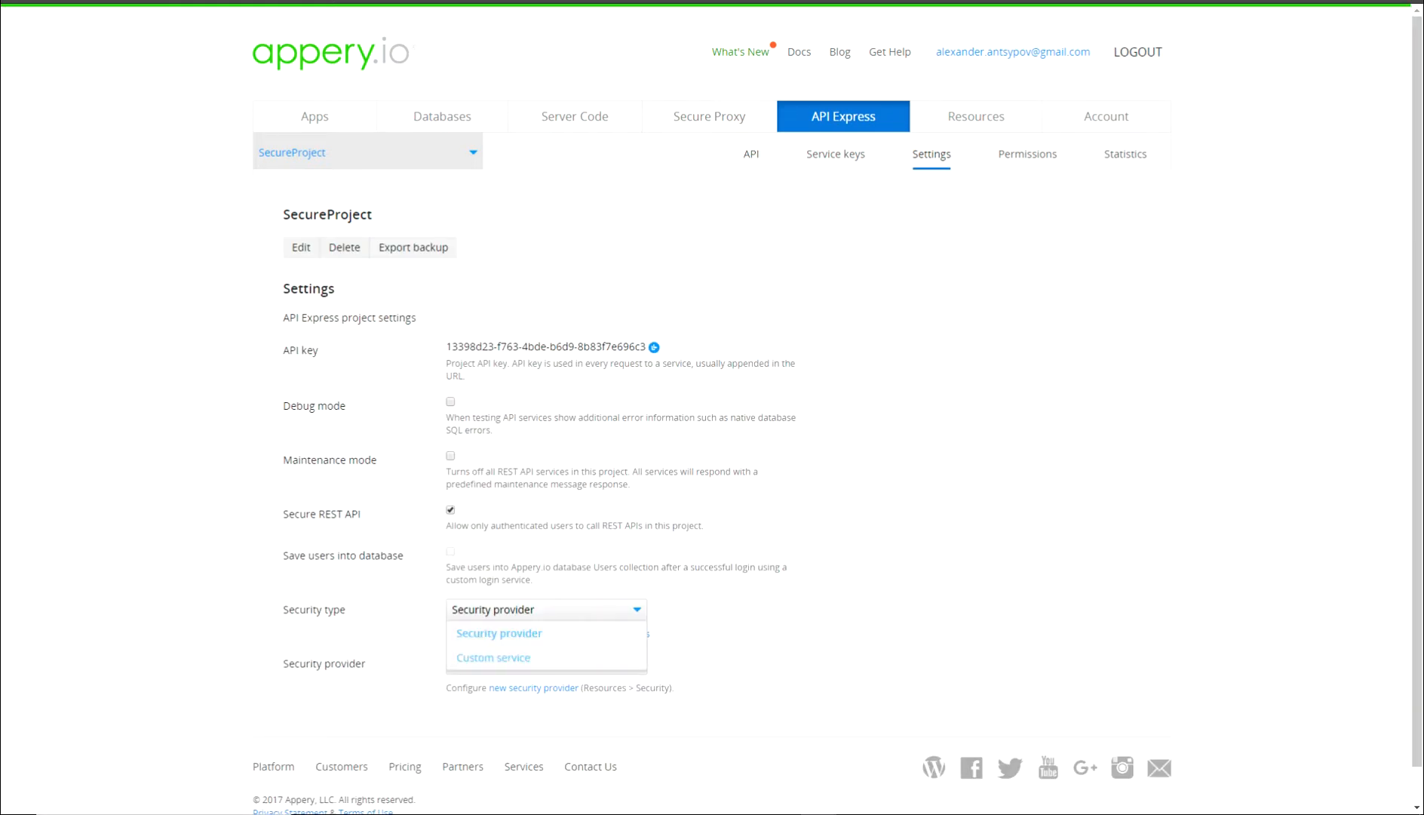
{"action": "left_click", "coordinate": [494, 656]}
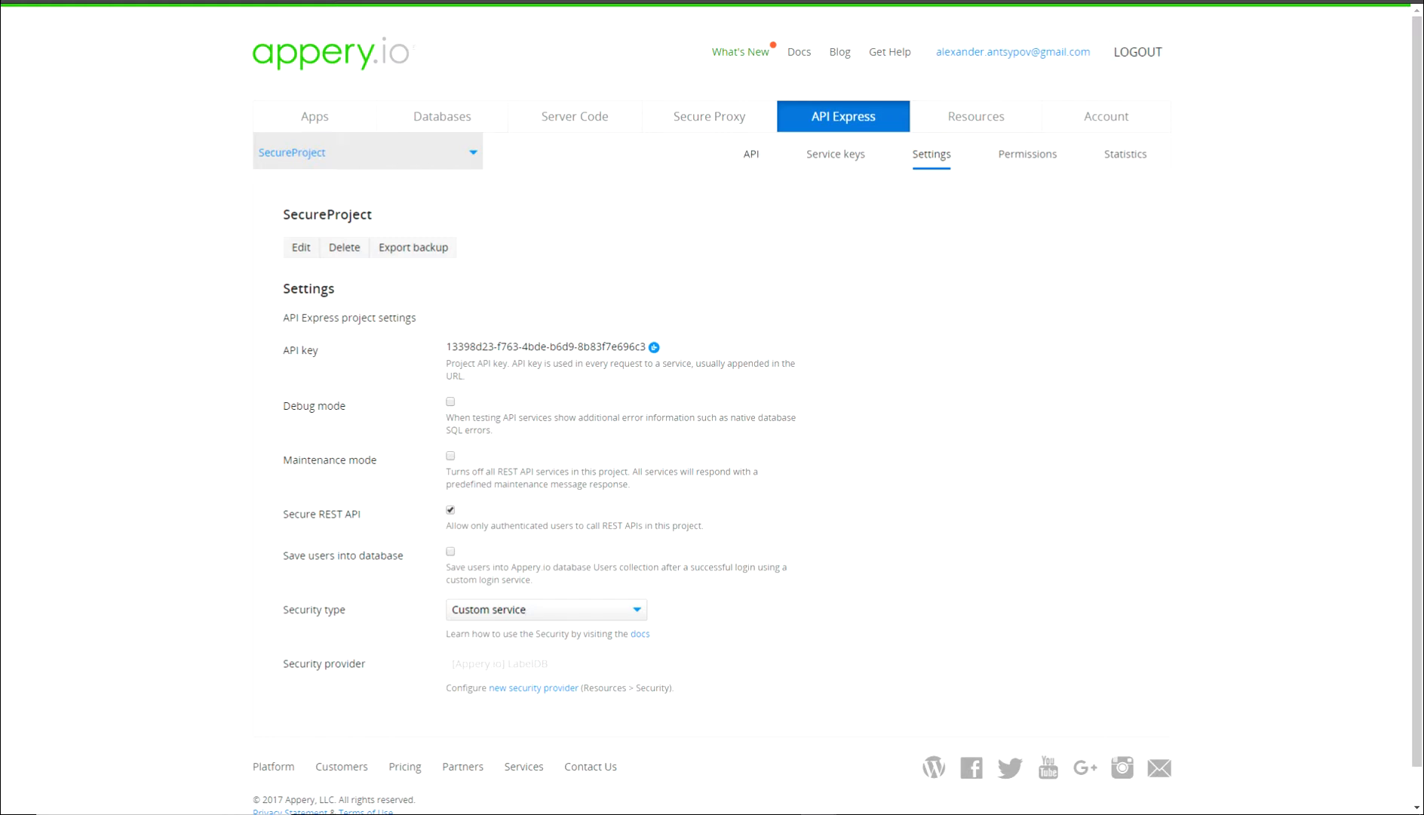
Open the system /login service for editing from the services list.
{"action": "left_click", "coordinate": [751, 154]}
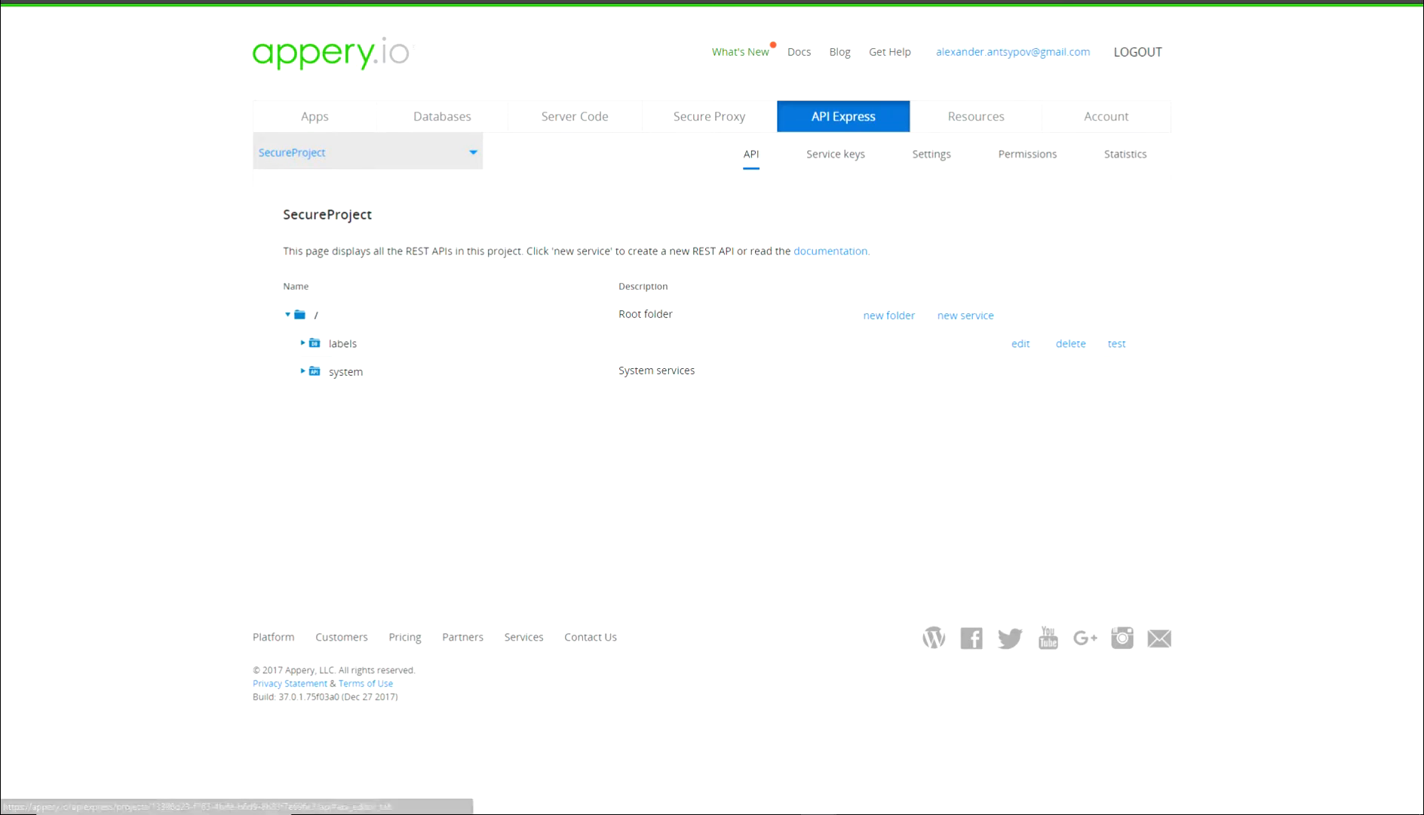
{"action": "left_click", "coordinate": [303, 371]}
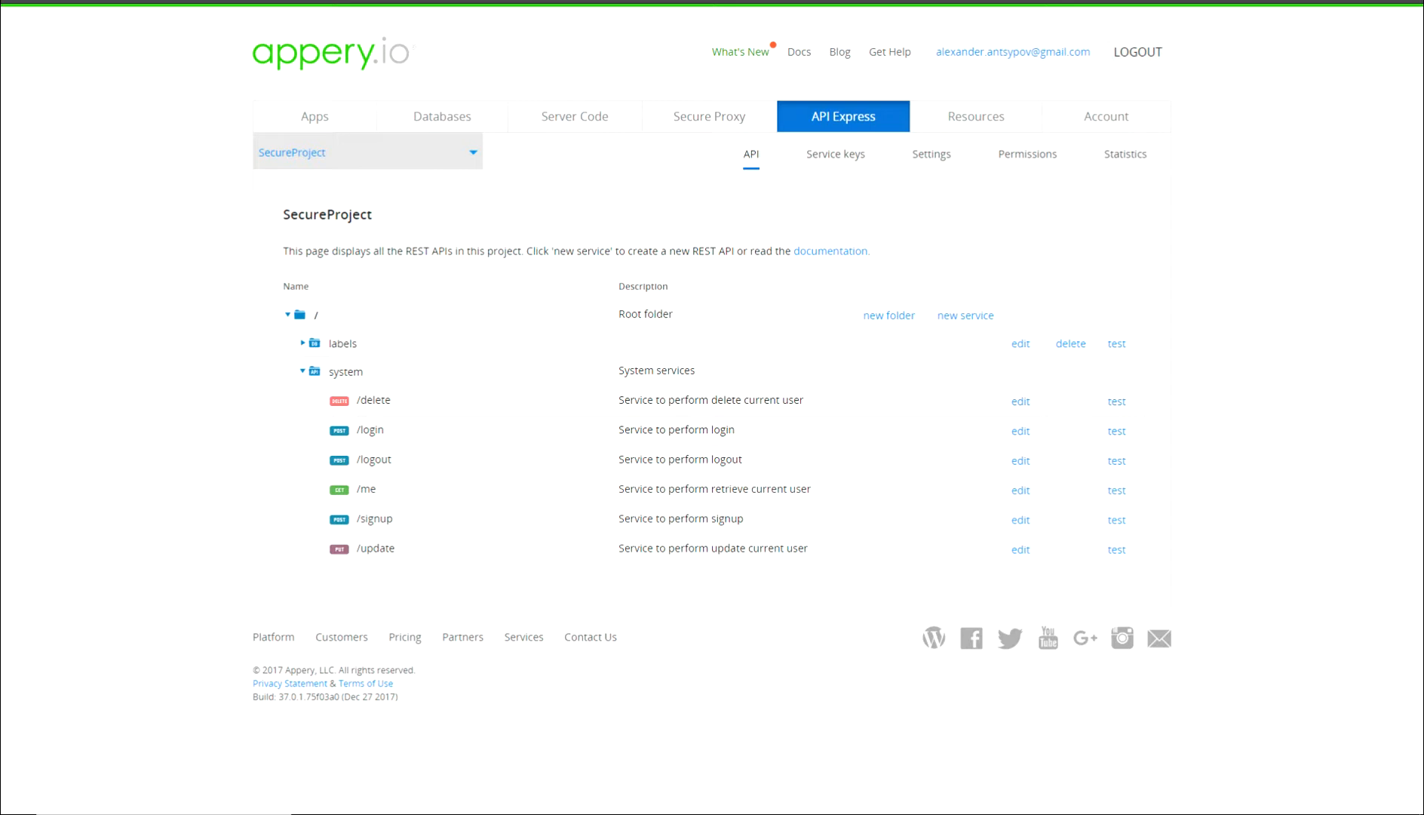
{"action": "left_click", "coordinate": [1020, 432]}
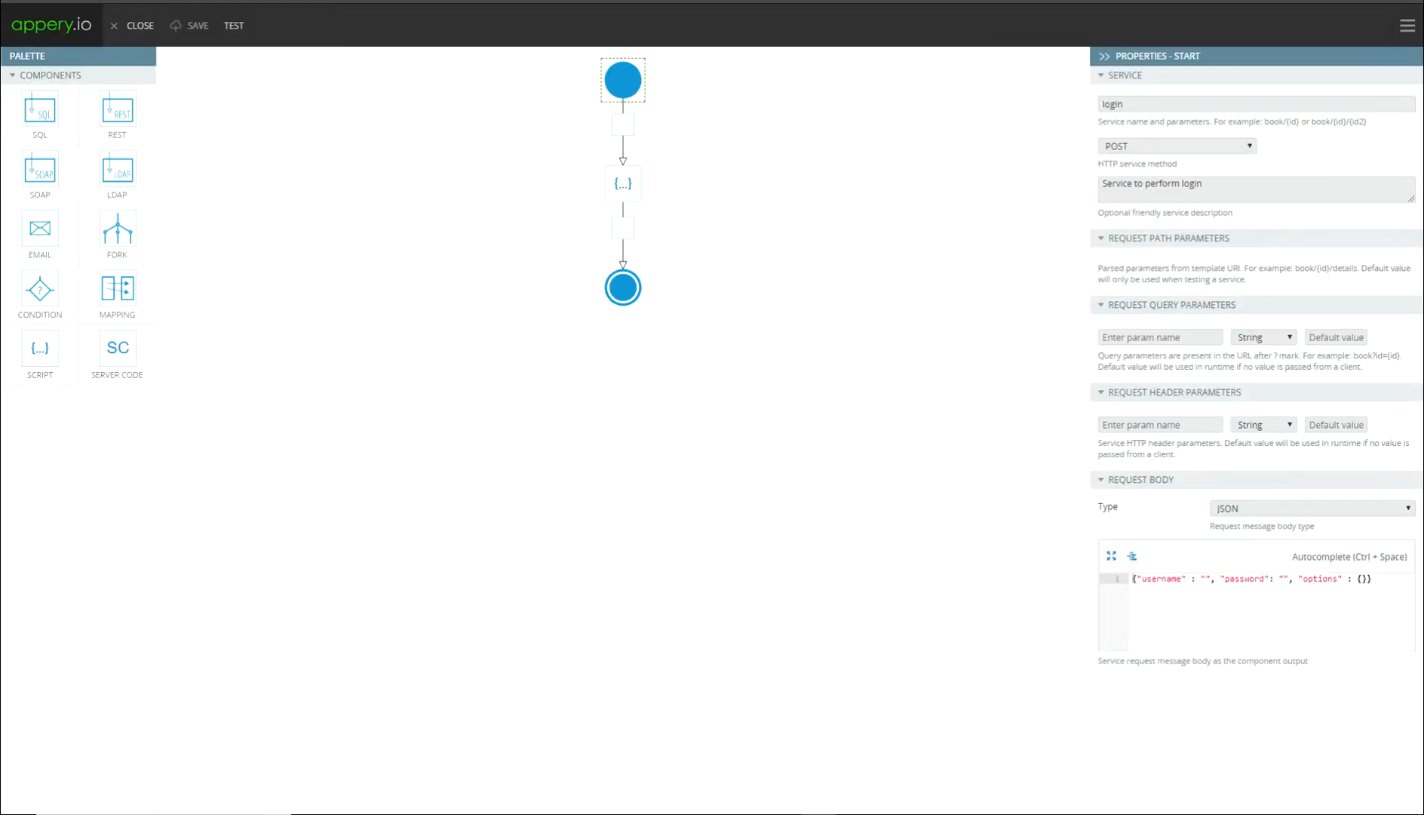
Delete the Script step and insert an LDAP step between start and end.
{"action": "left_click", "coordinate": [623, 184]}
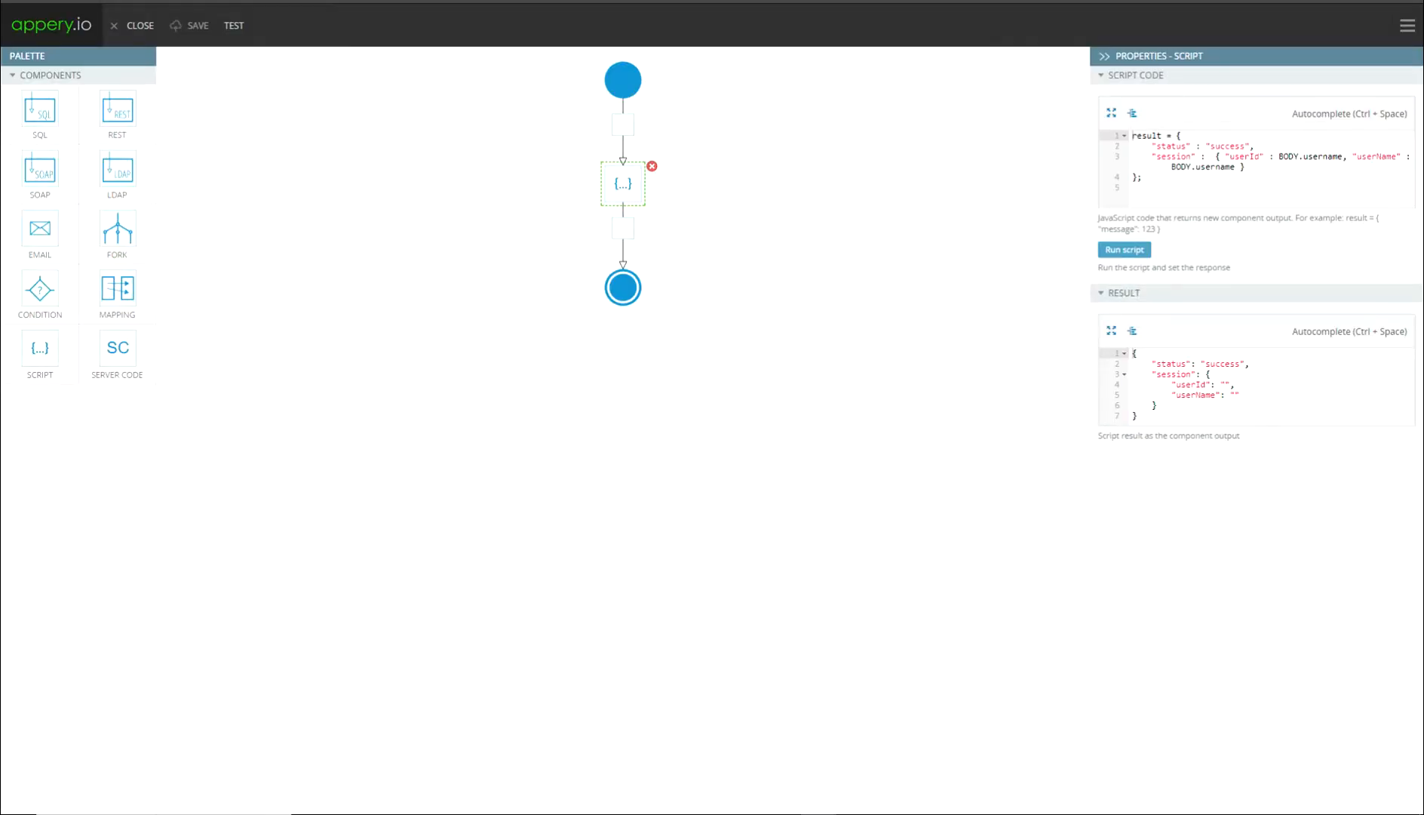
{"action": "left_click", "coordinate": [651, 166]}
{"action": "left_click", "coordinate": [738, 151]}
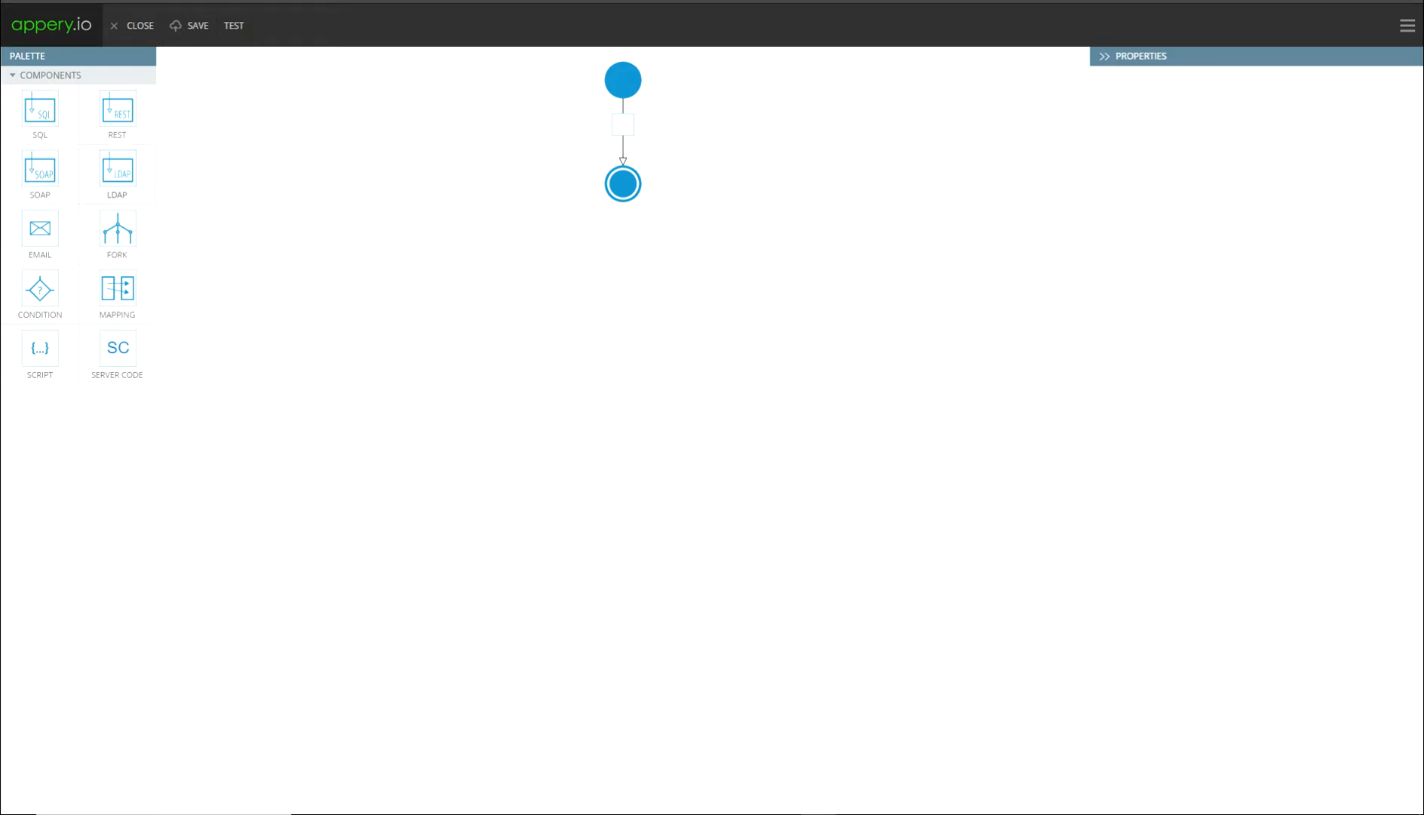
{"action": "left_click_drag", "start_coordinate": [117, 170], "coordinate": [626, 127]}
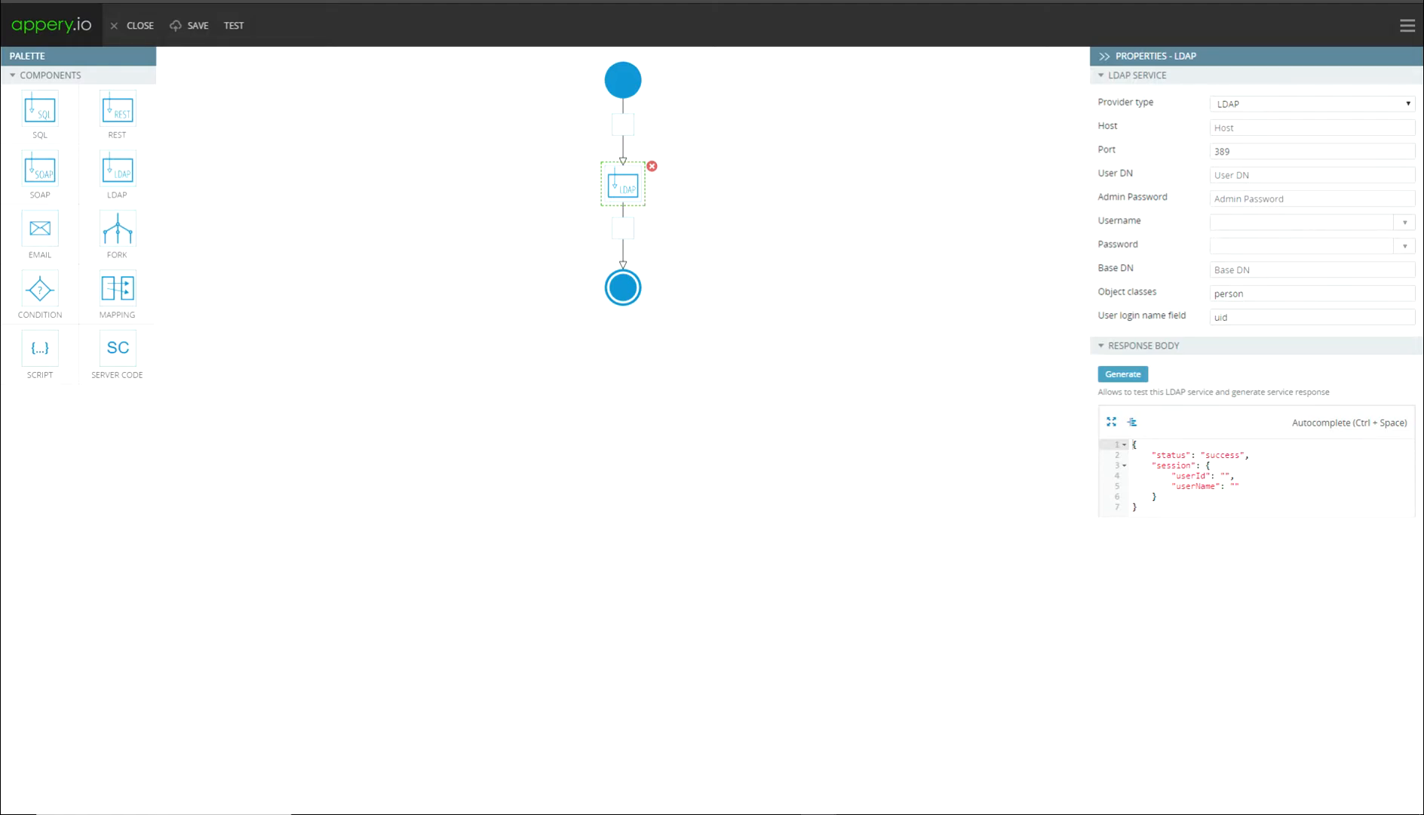
Set LDAP host ldap.forumsys.com, admin password, BODY.username/BODY.password, and base DN dc=example,dc=com.
{"action": "type", "text": "ldap.forumsys.com"}
{"action": "type", "text": "cn=read-only-admin,dc=example,dc=com"}
{"action": "left_click", "coordinate": [1249, 199]}
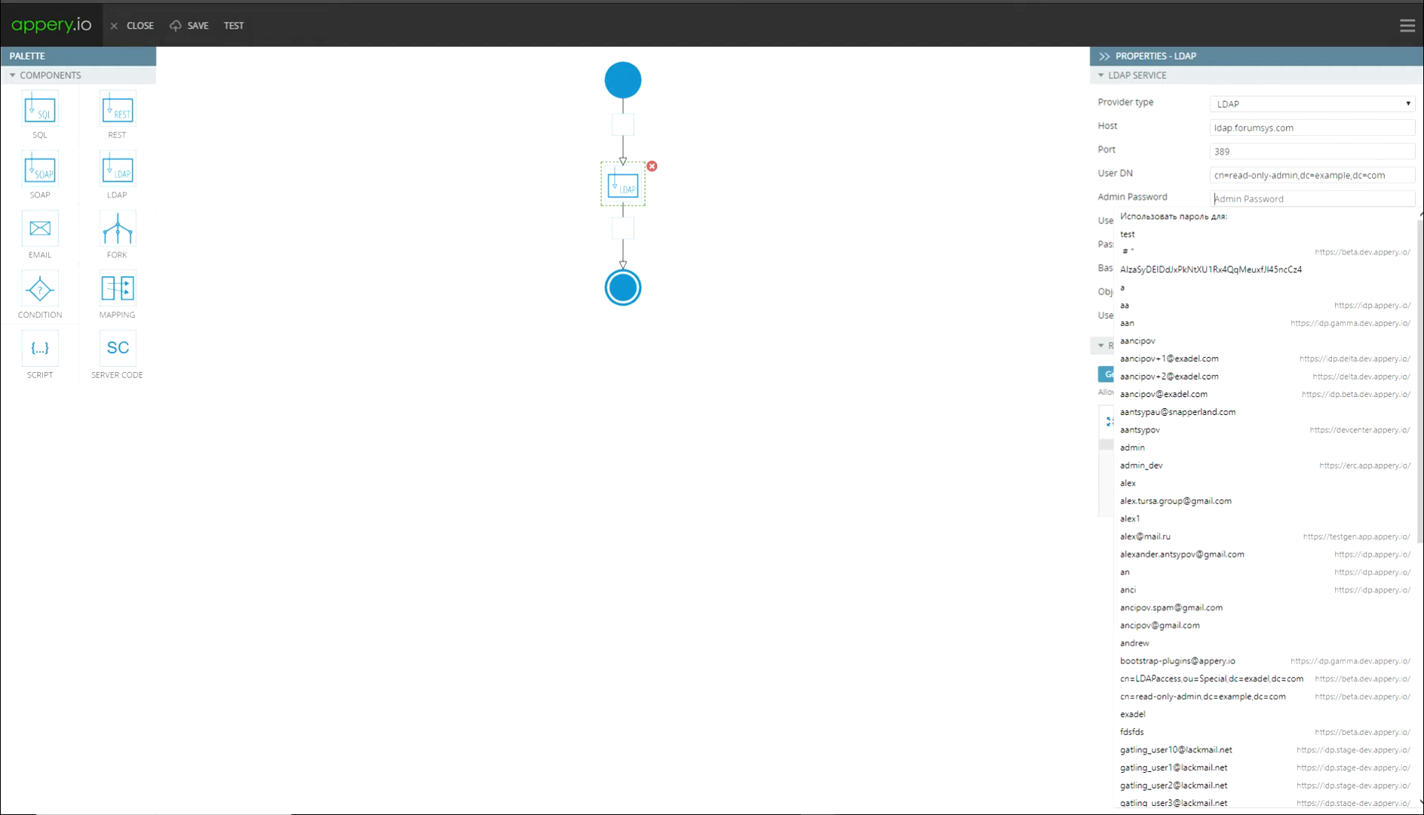
{"action": "key", "text": "ctrl+v"}
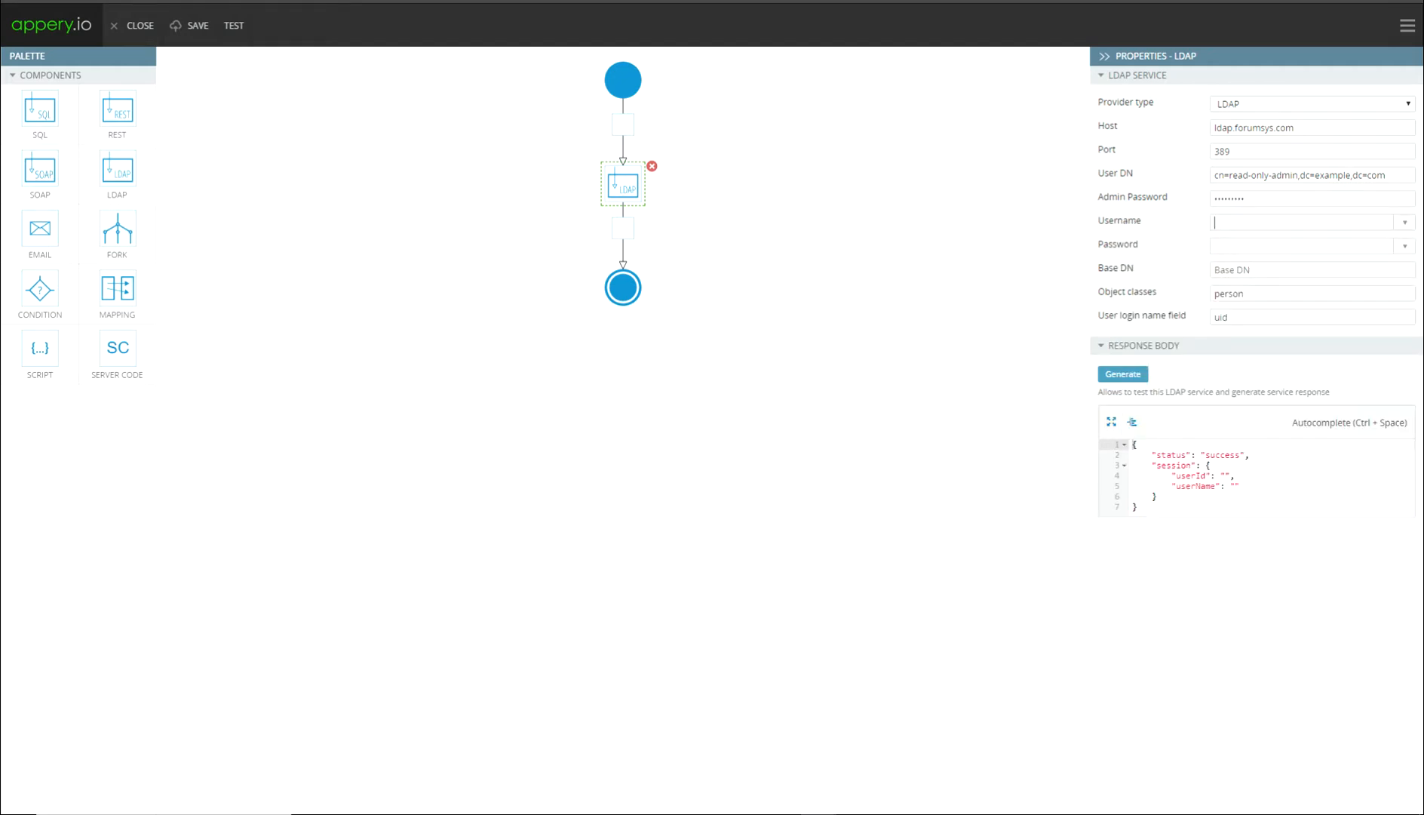
{"action": "left_click", "coordinate": [1267, 223]}
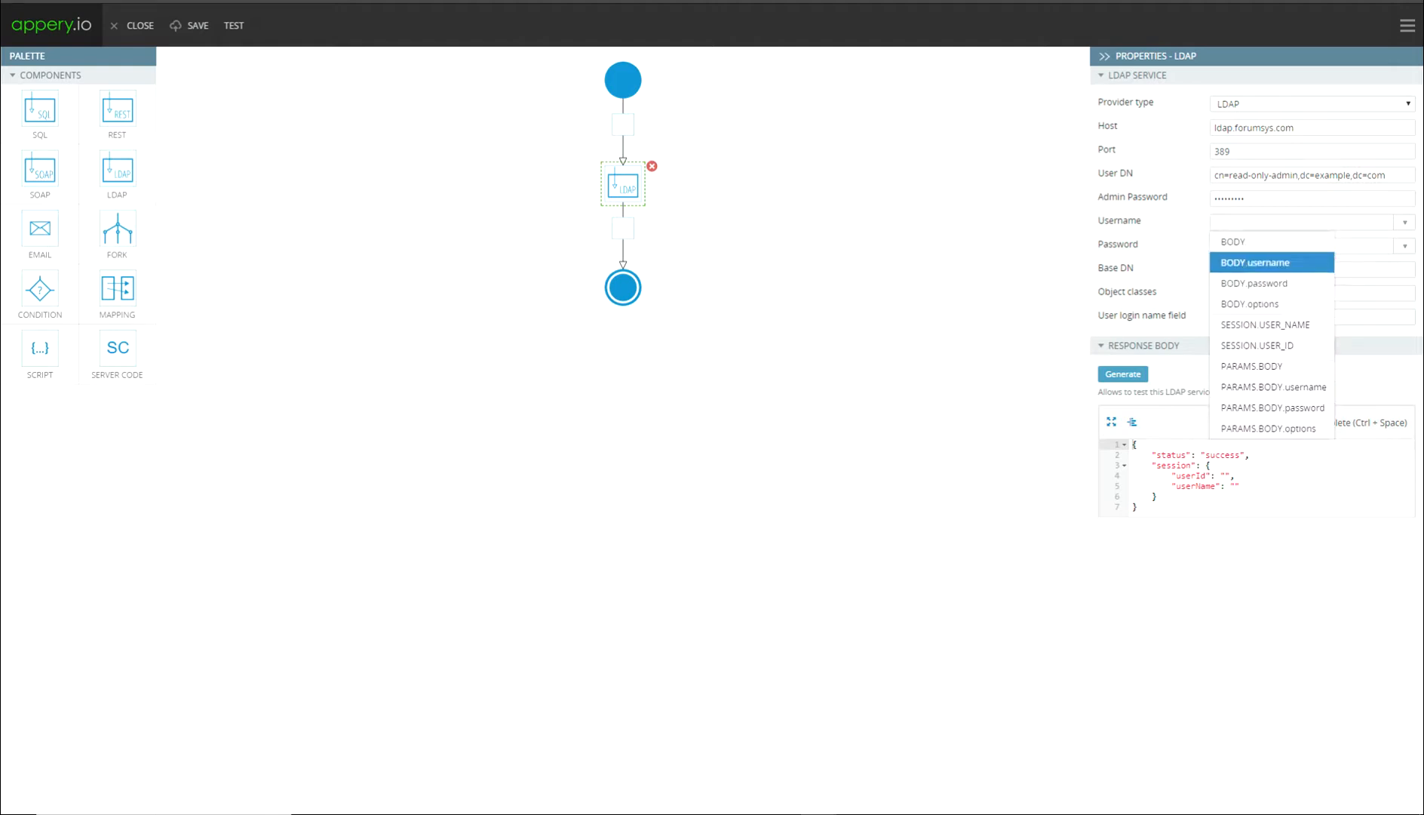
{"action": "left_click", "coordinate": [1256, 262]}
{"action": "left_click", "coordinate": [1267, 246]}
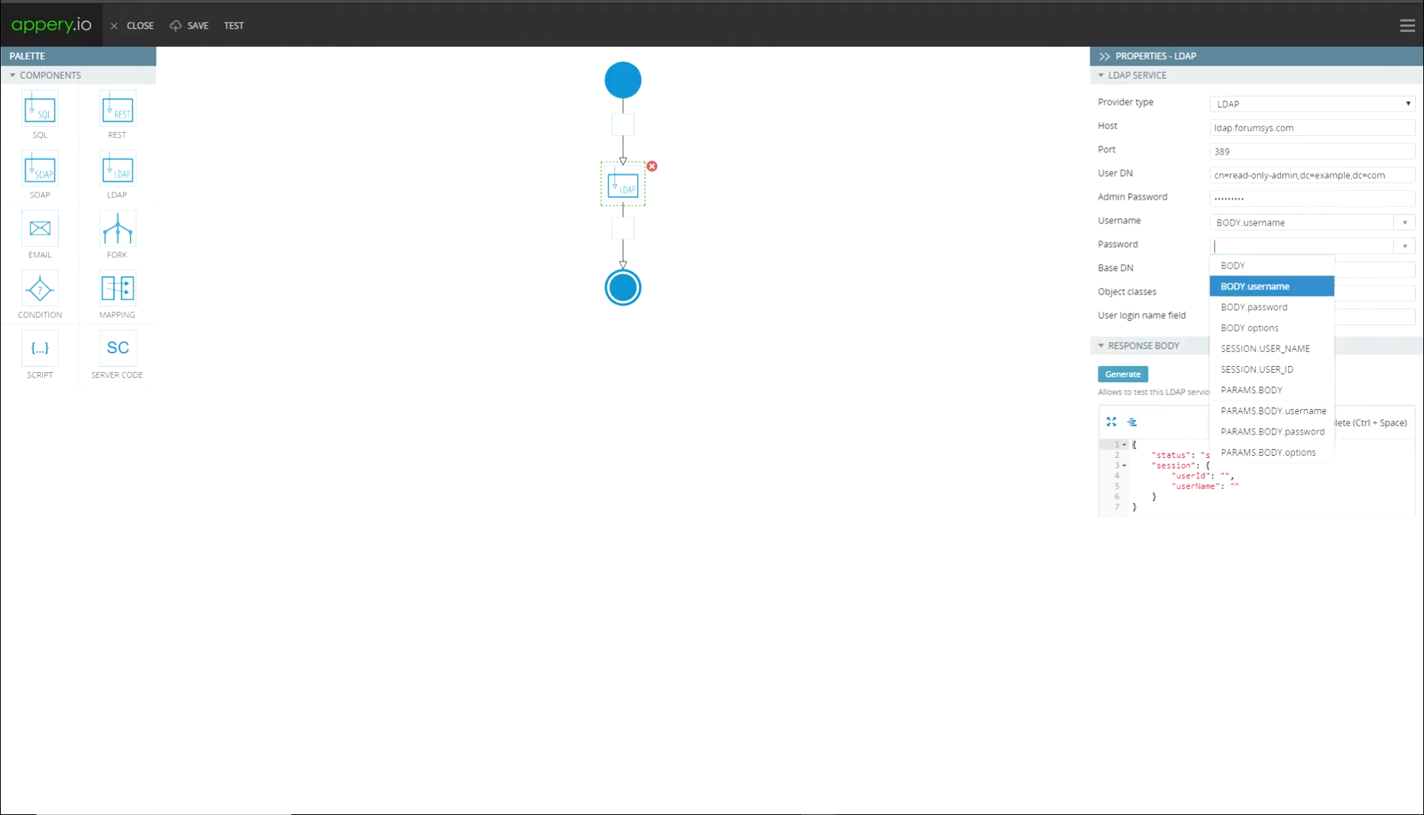
{"action": "left_click", "coordinate": [1244, 305]}
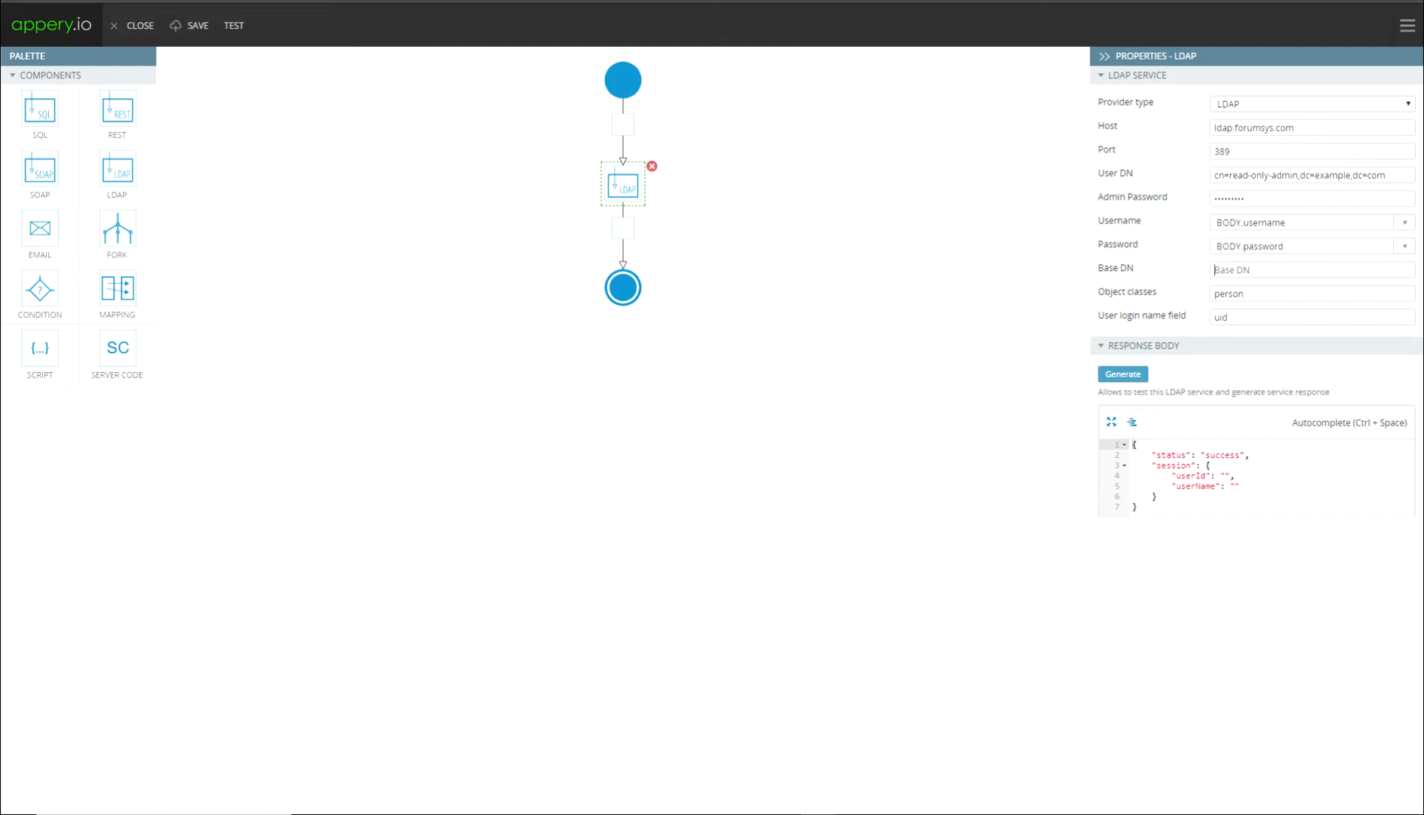
{"action": "type", "text": "dc=example,dc=com"}
Run the LDAP step with the test user's name and password and import the success response.
{"action": "left_click", "coordinate": [1123, 373]}
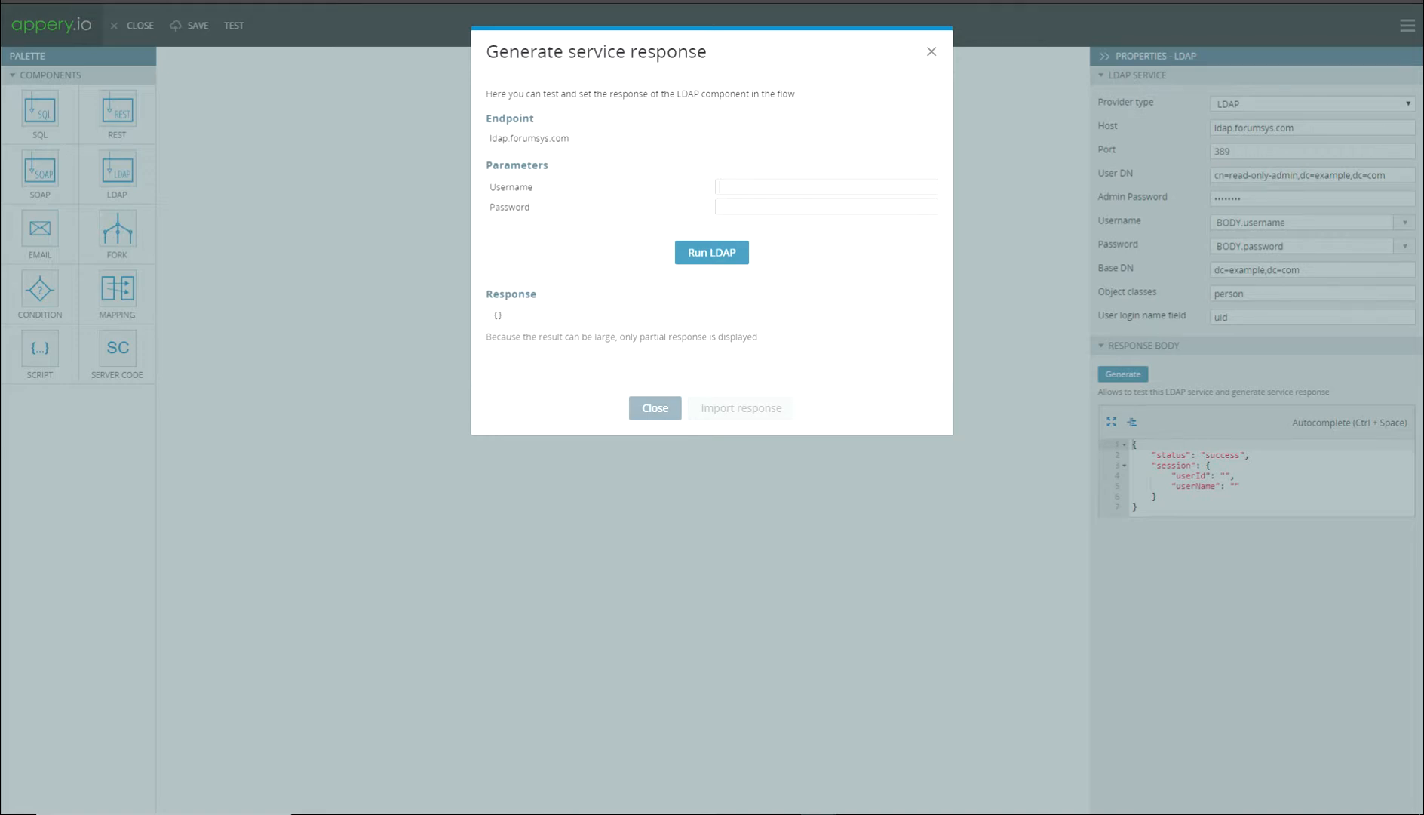
{"action": "type", "text": "riemann"}
{"action": "left_click", "coordinate": [825, 207]}
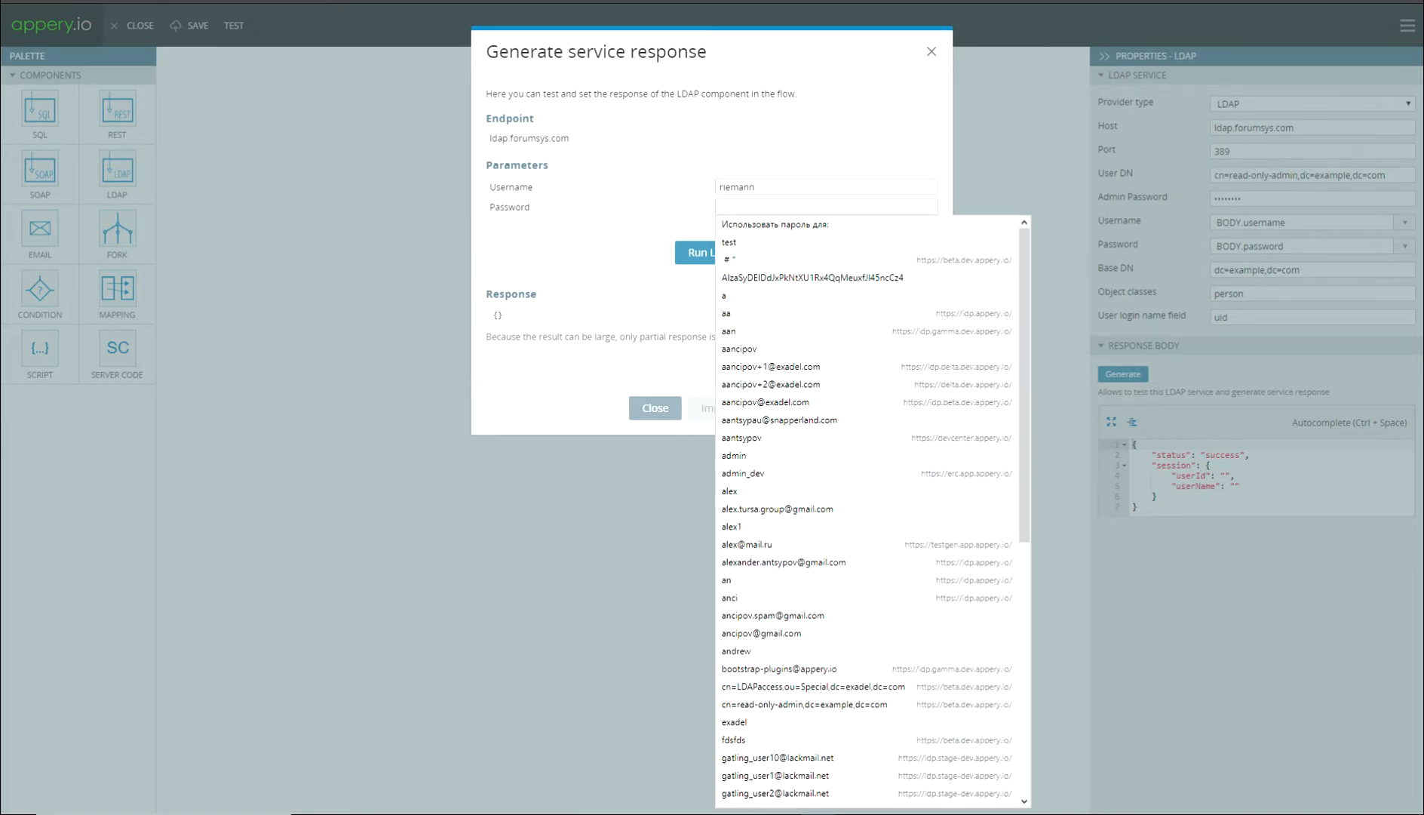
{"action": "key", "text": "ctrl+v"}
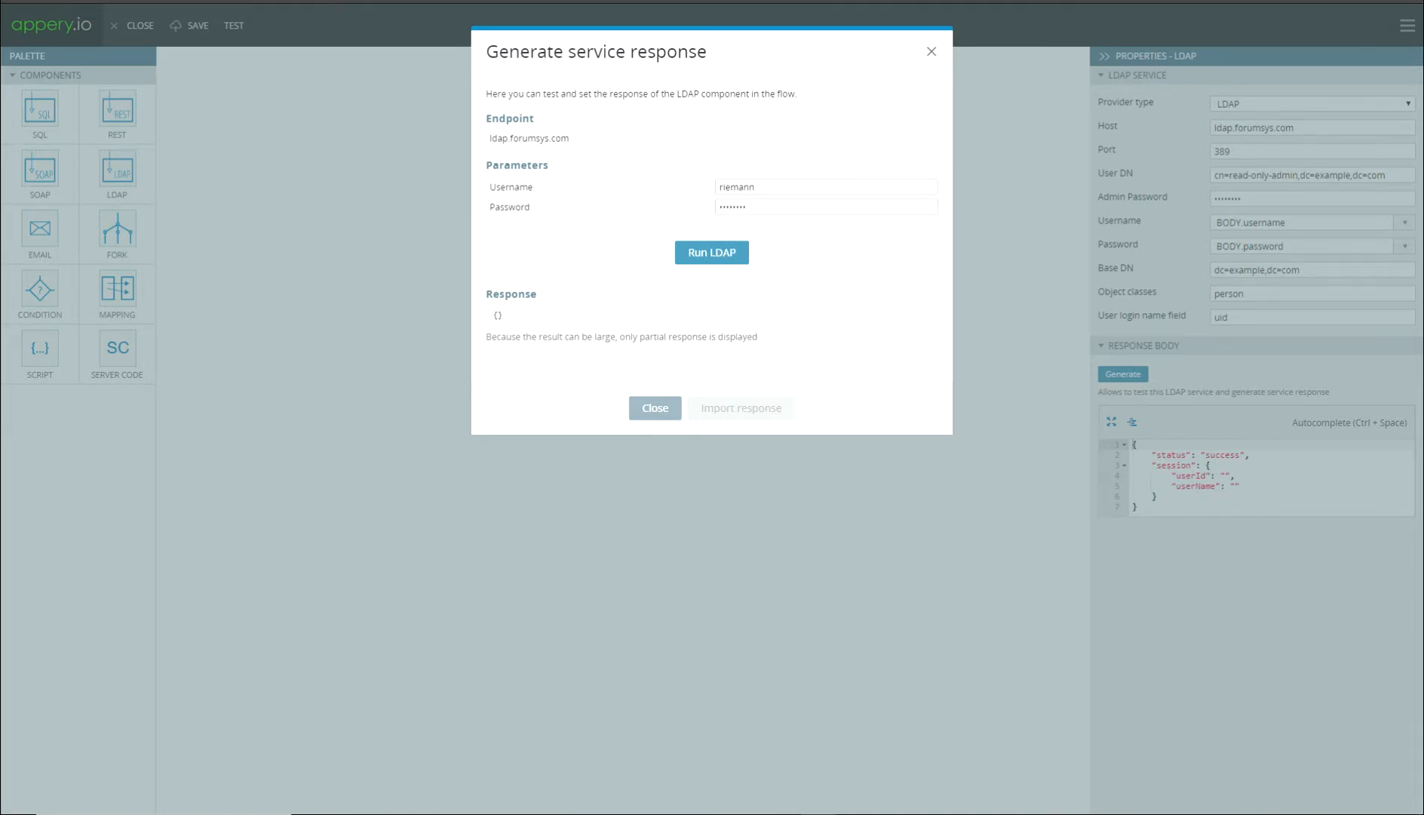
{"action": "left_click", "coordinate": [712, 253]}
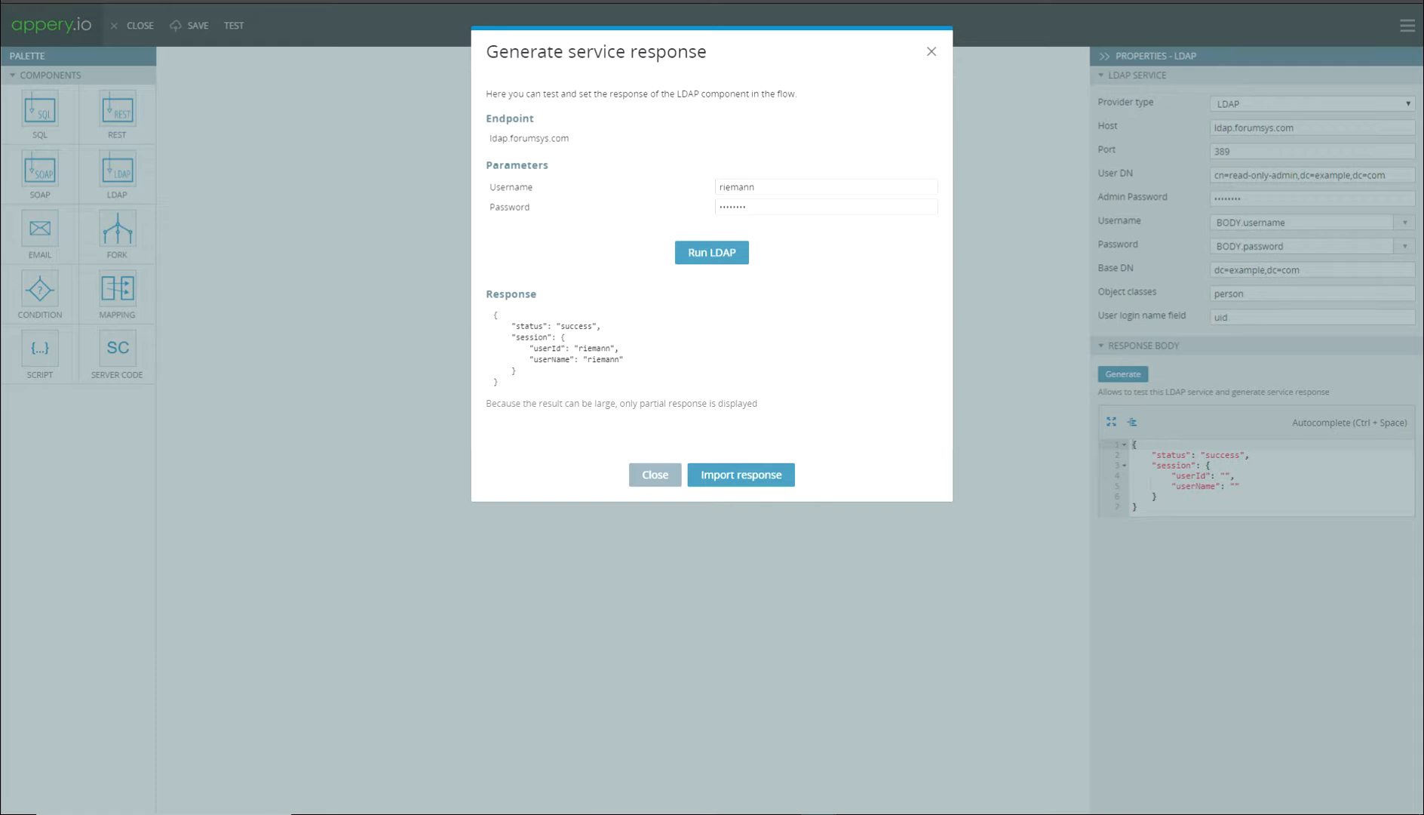
{"action": "left_click", "coordinate": [741, 474]}
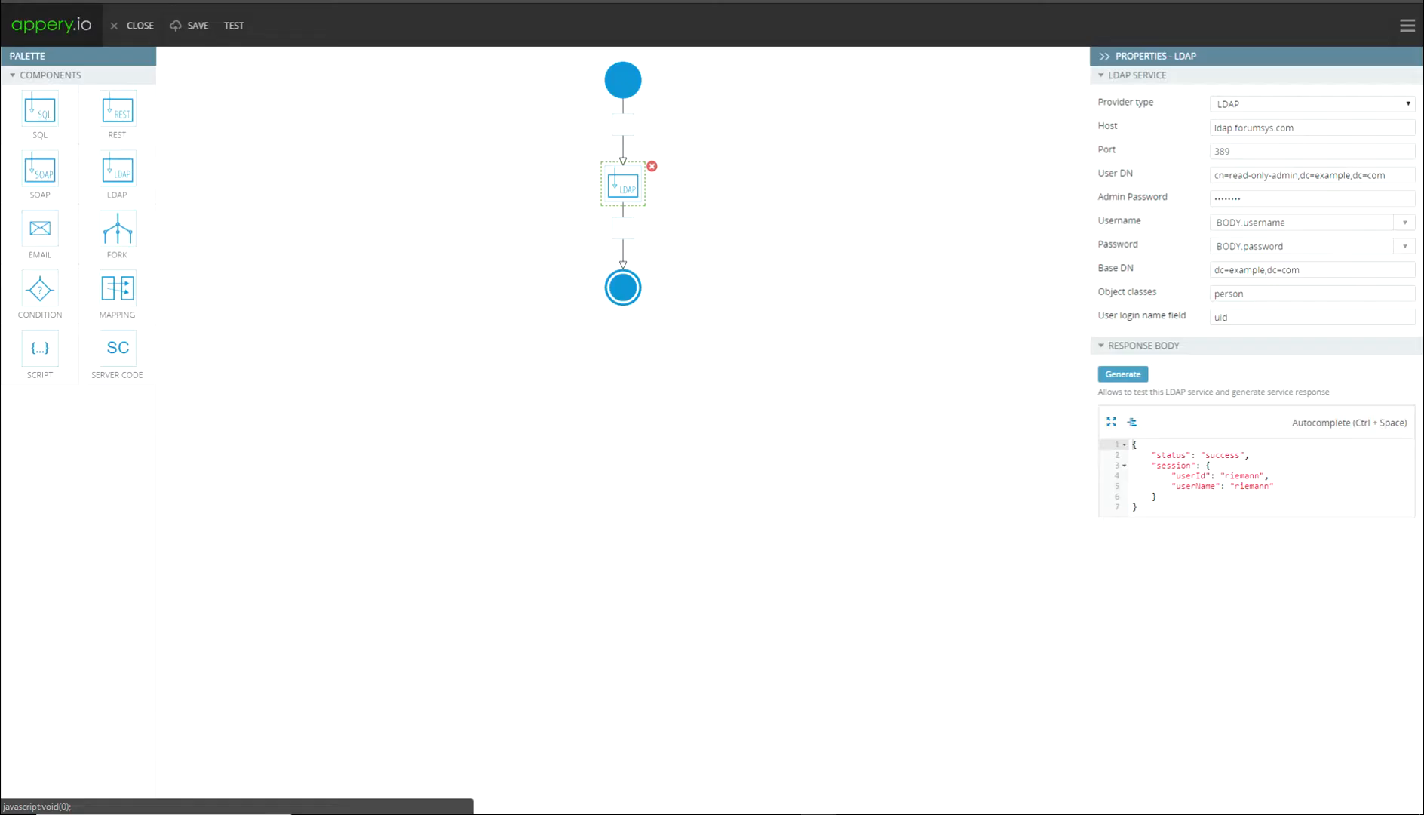
Save the updated login service and return to the services list.
{"action": "left_click", "coordinate": [189, 25]}
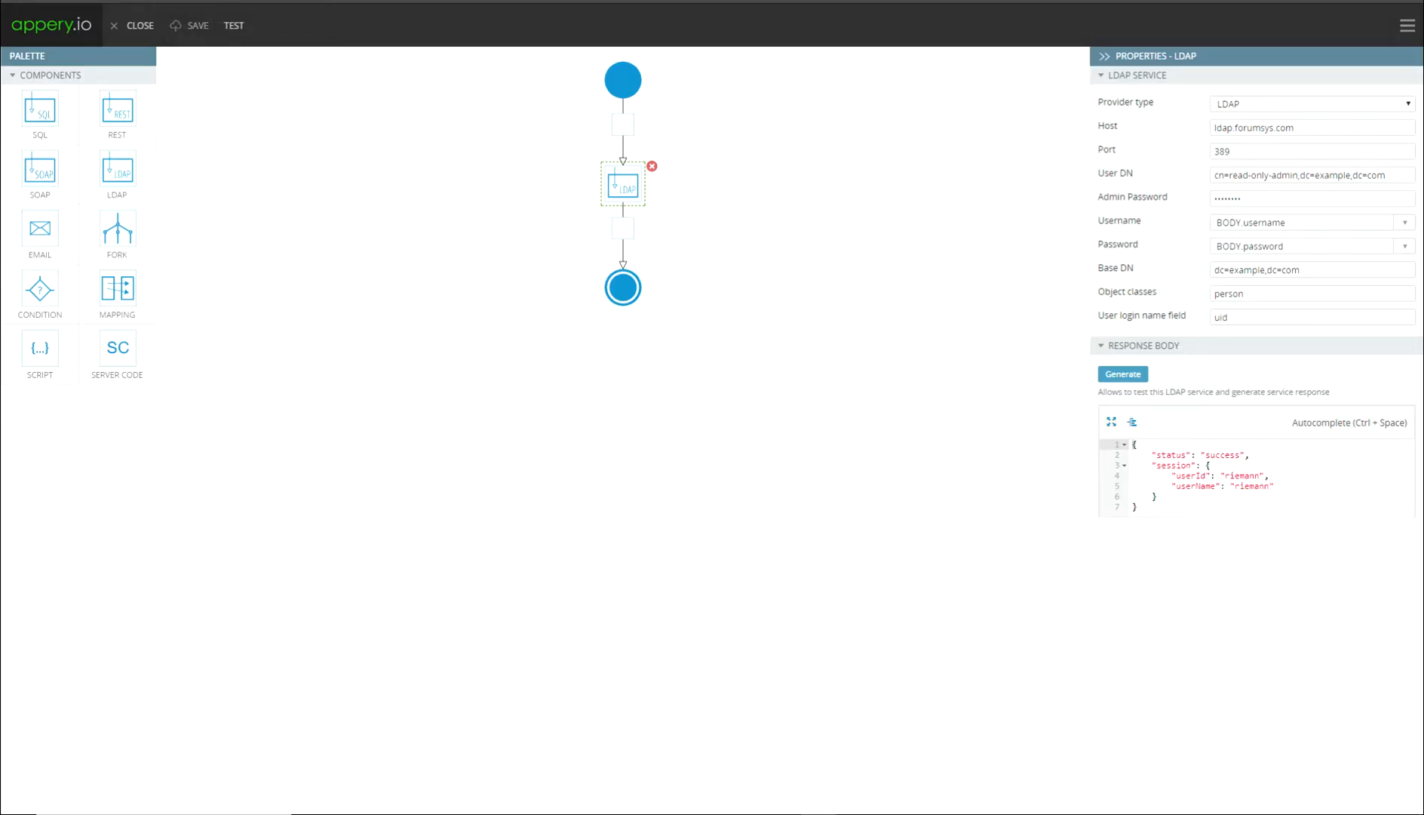
{"action": "left_click", "coordinate": [623, 80]}
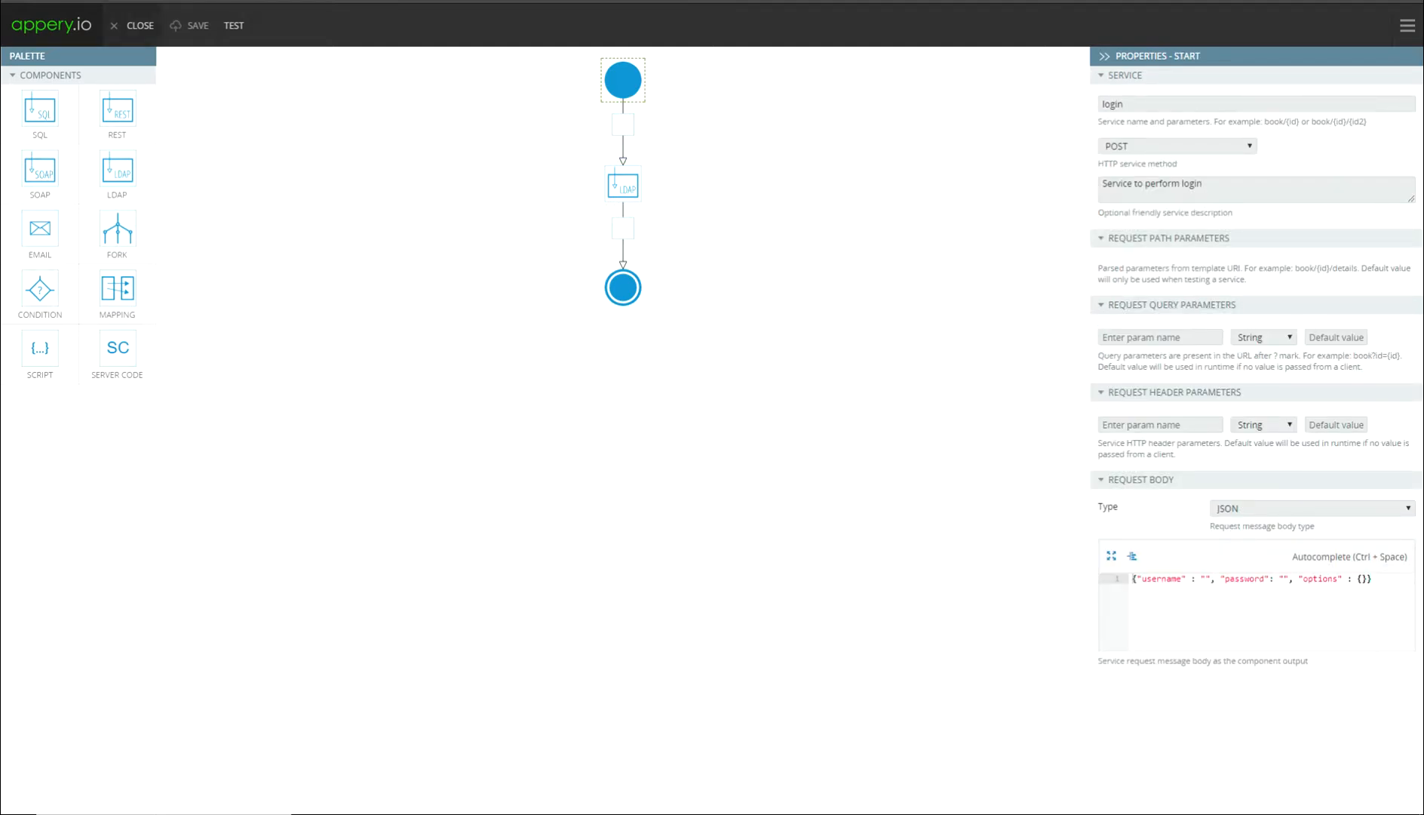
{"action": "left_click", "coordinate": [134, 25]}
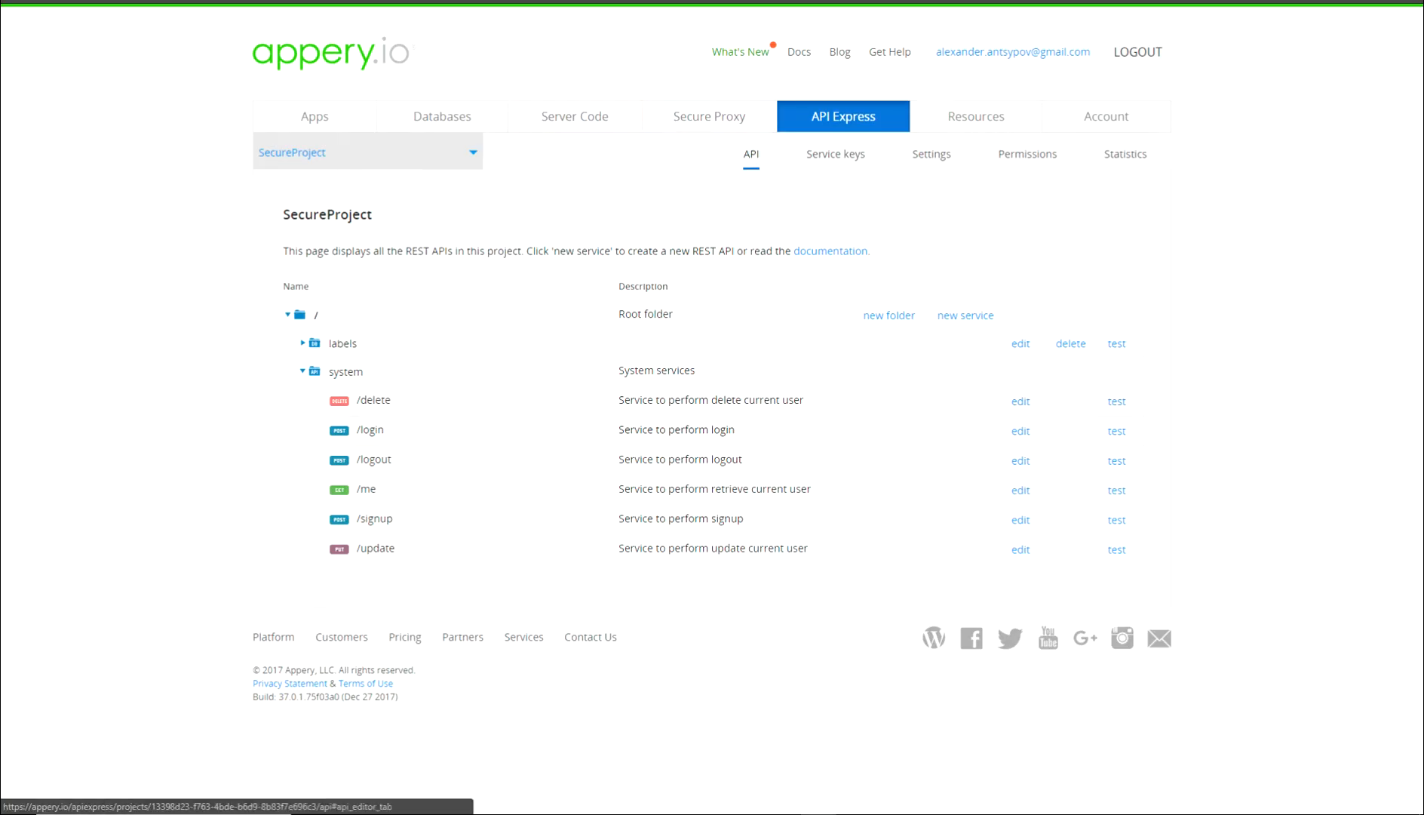
Create a custom REST service group named "test" and open its test page.
{"action": "left_click", "coordinate": [964, 315]}
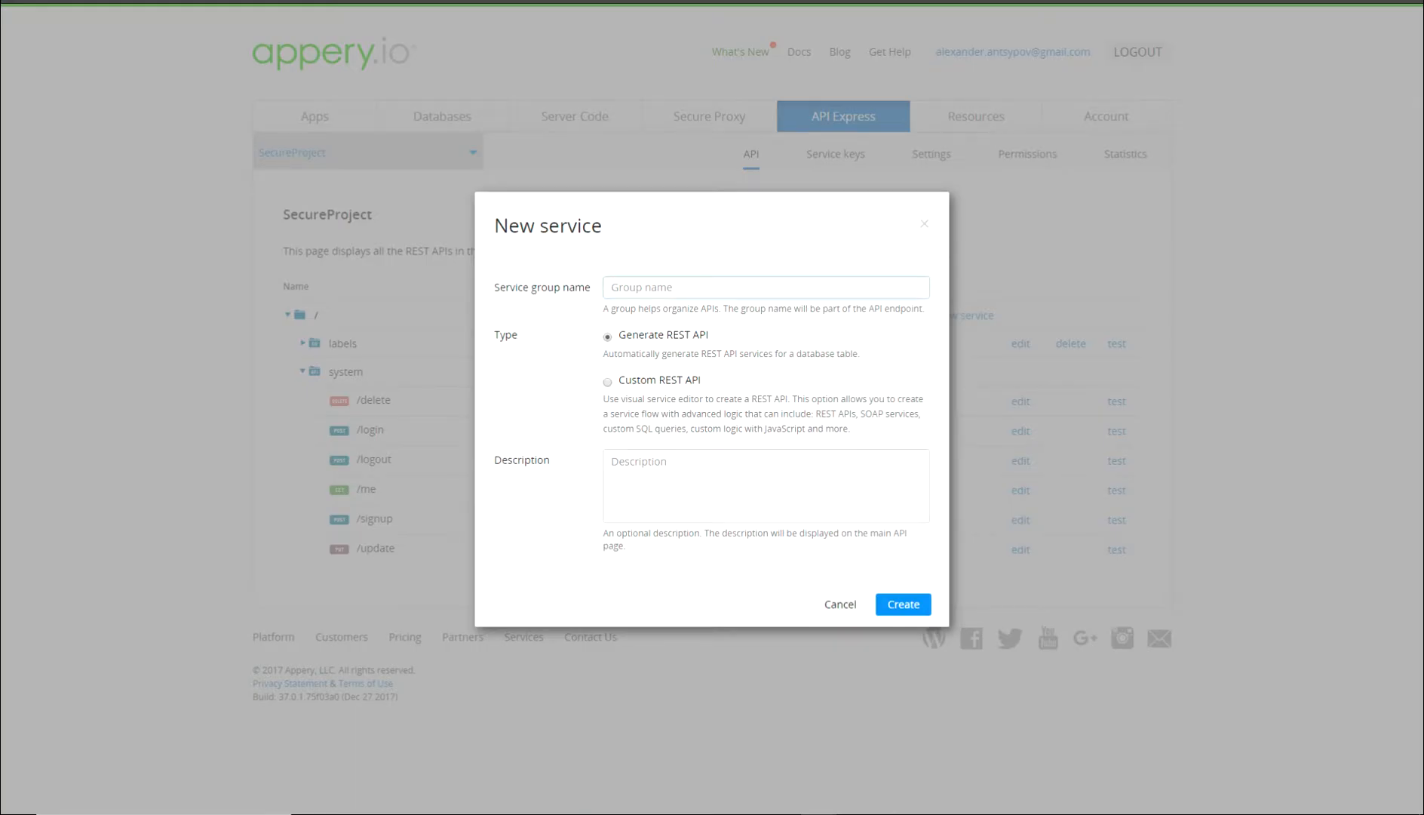
{"action": "type", "text": "test"}
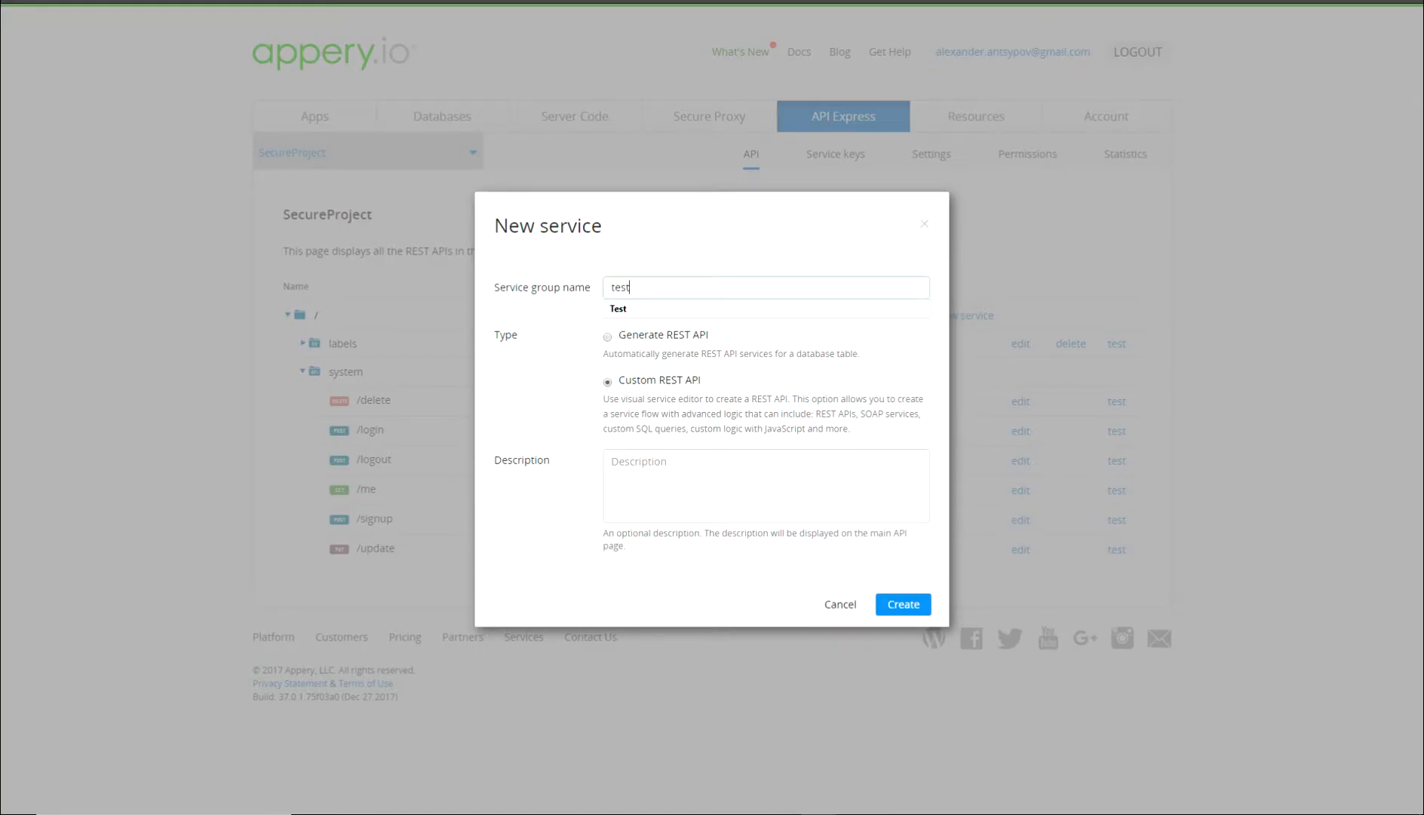
{"action": "left_click", "coordinate": [903, 603]}
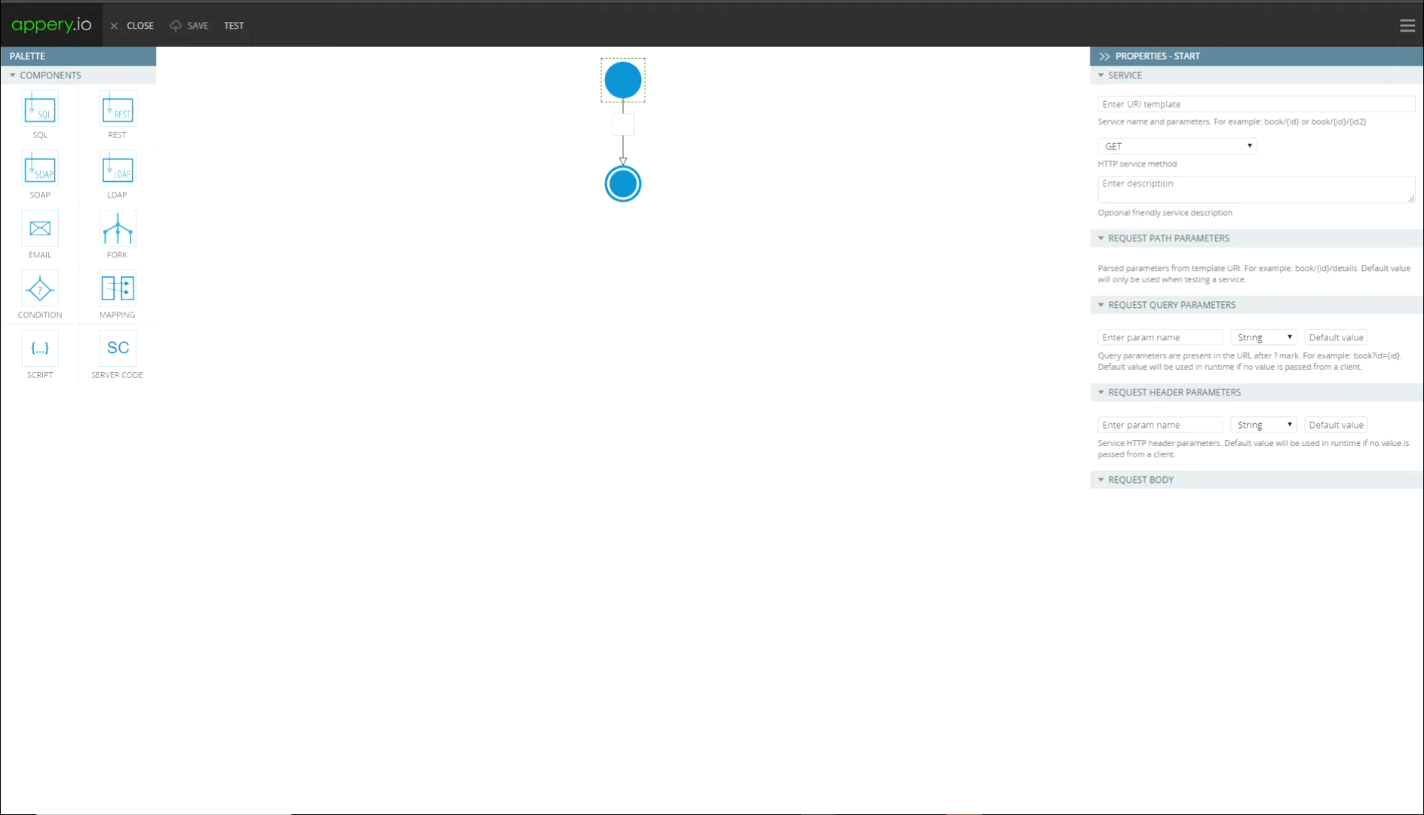
{"action": "left_click", "coordinate": [139, 26]}
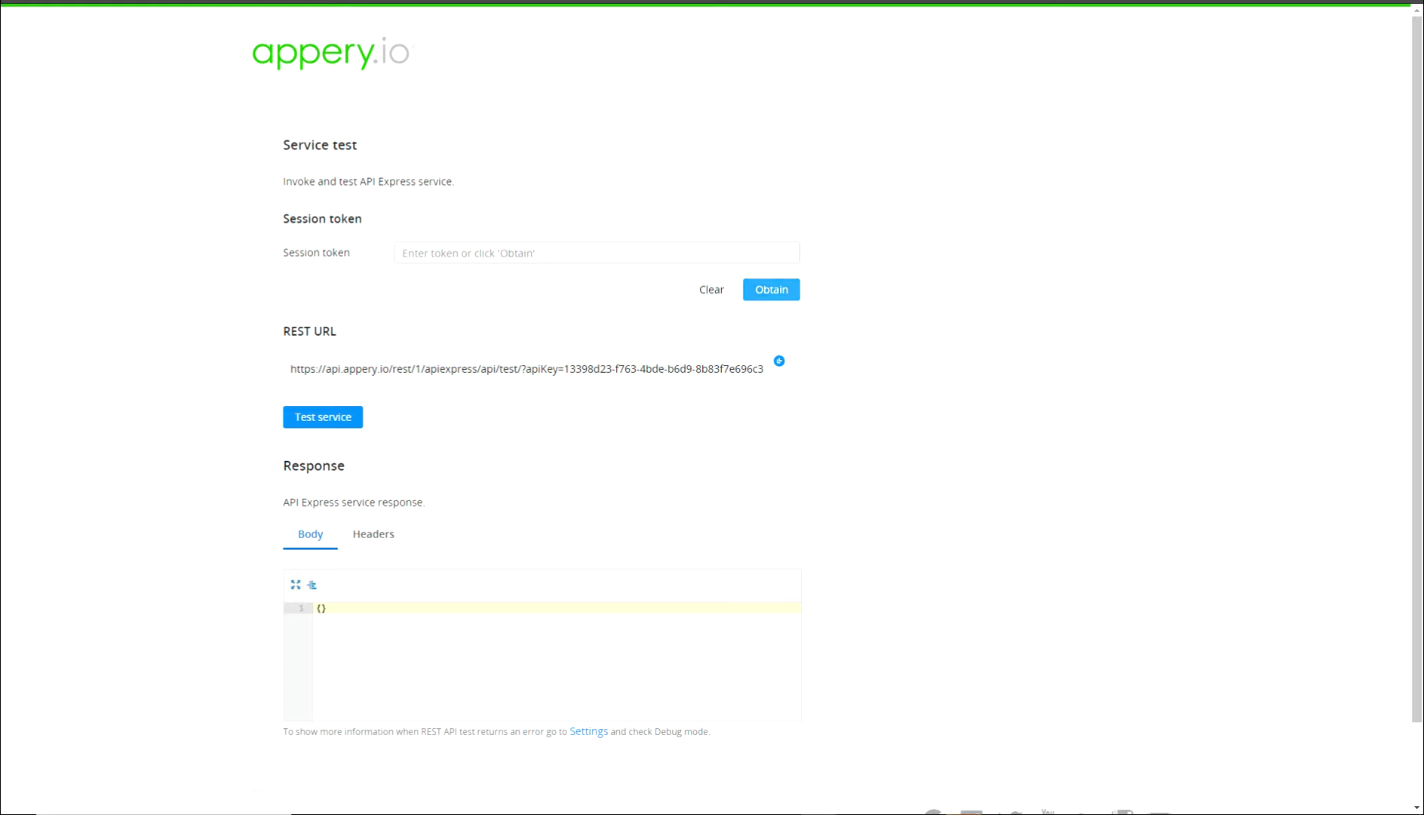
Obtain a session token by logging in with the LDAP user's name and password.
{"action": "left_click", "coordinate": [771, 289]}
{"action": "left_click", "coordinate": [705, 314]}
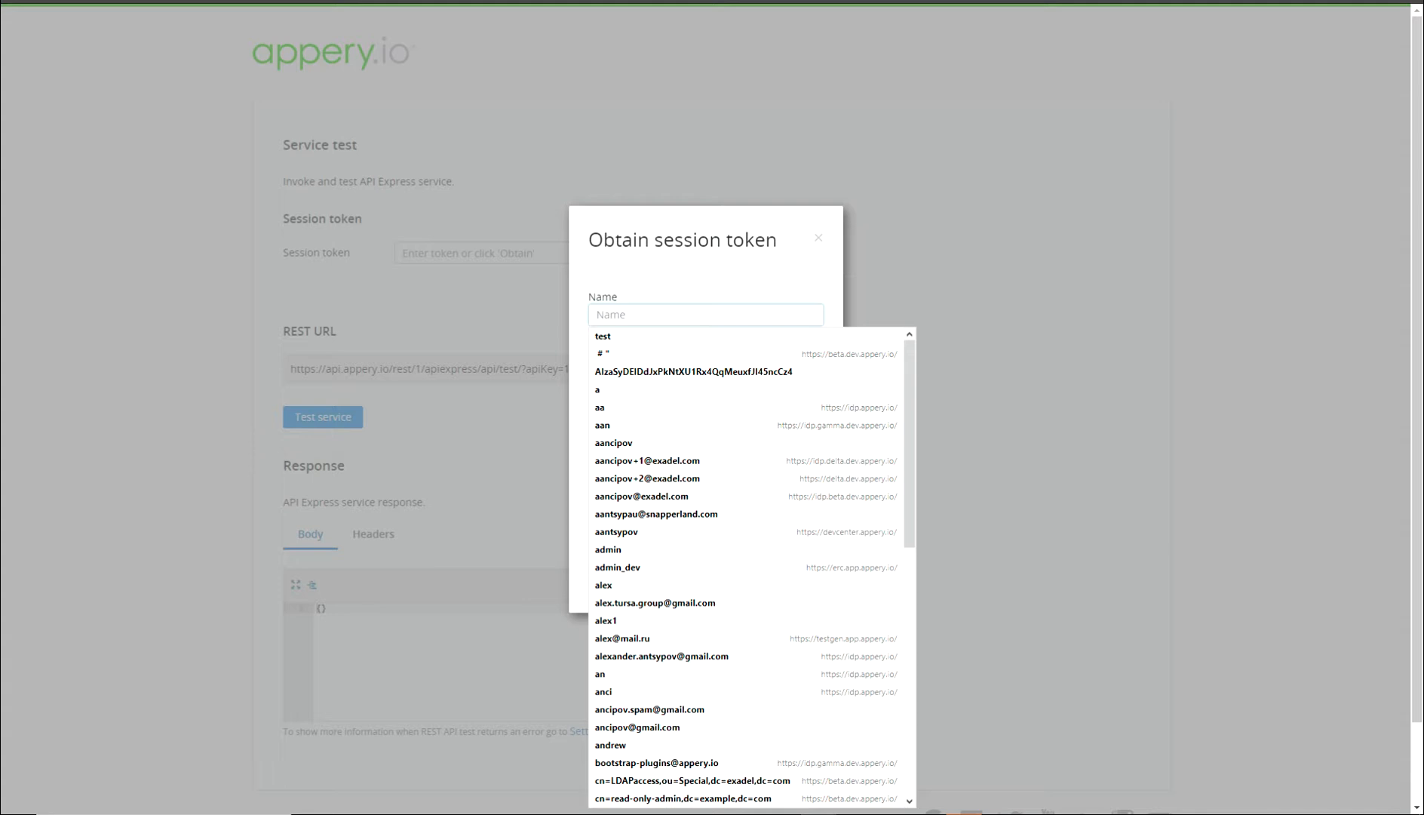
{"action": "type", "text": "riemann"}
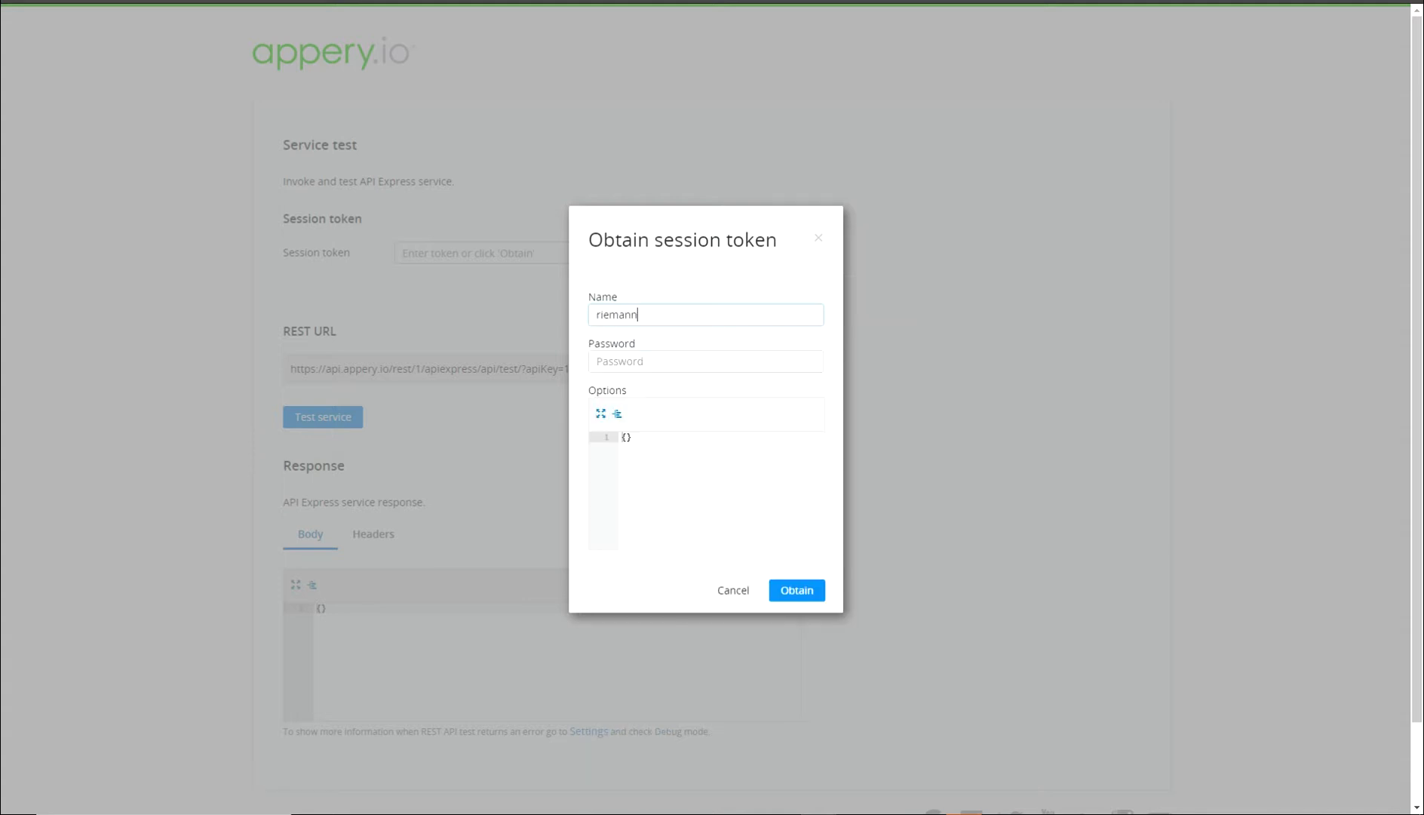
{"action": "type", "text": "•••••"}
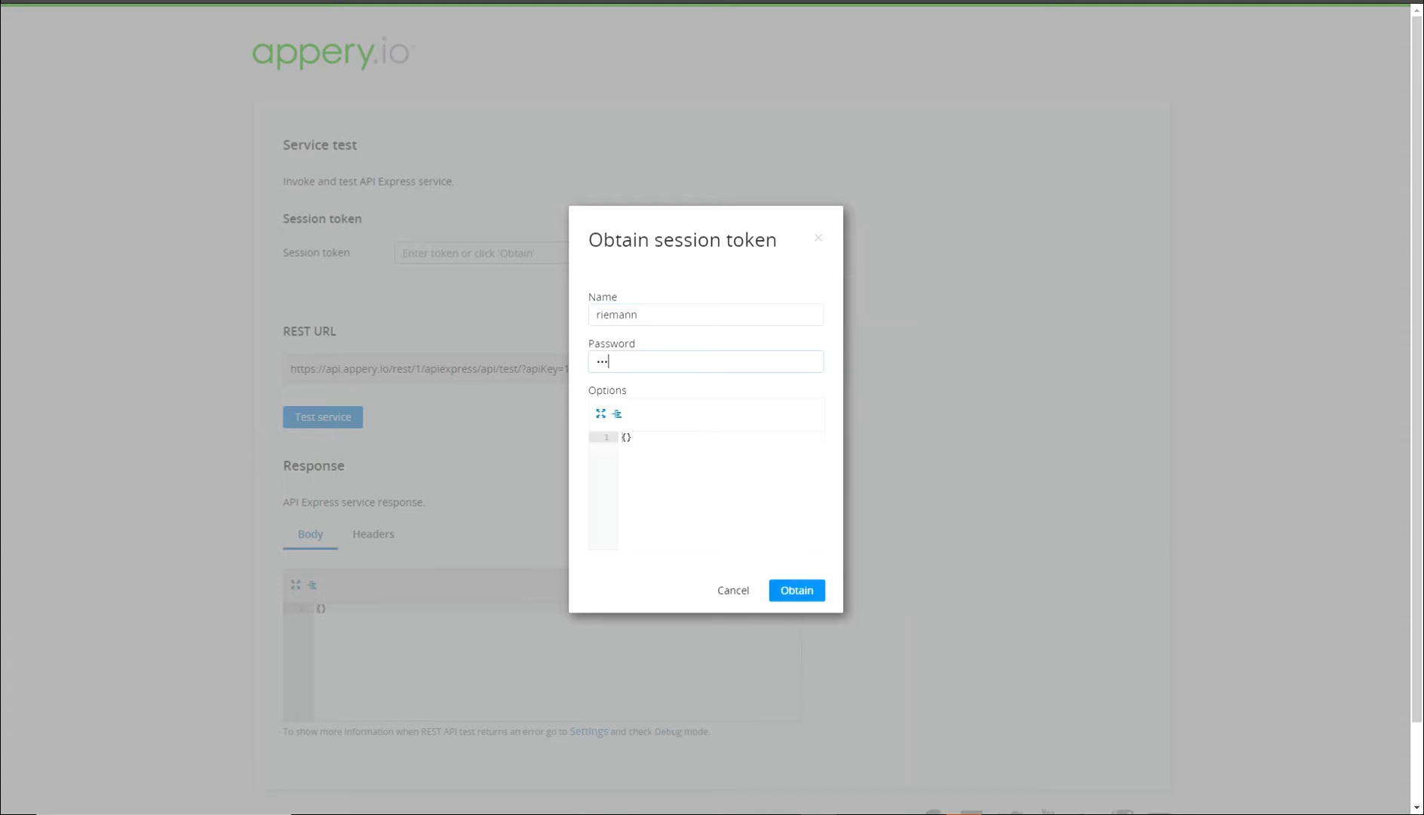
{"action": "type", "text": "•••"}
{"action": "key", "text": "Return"}
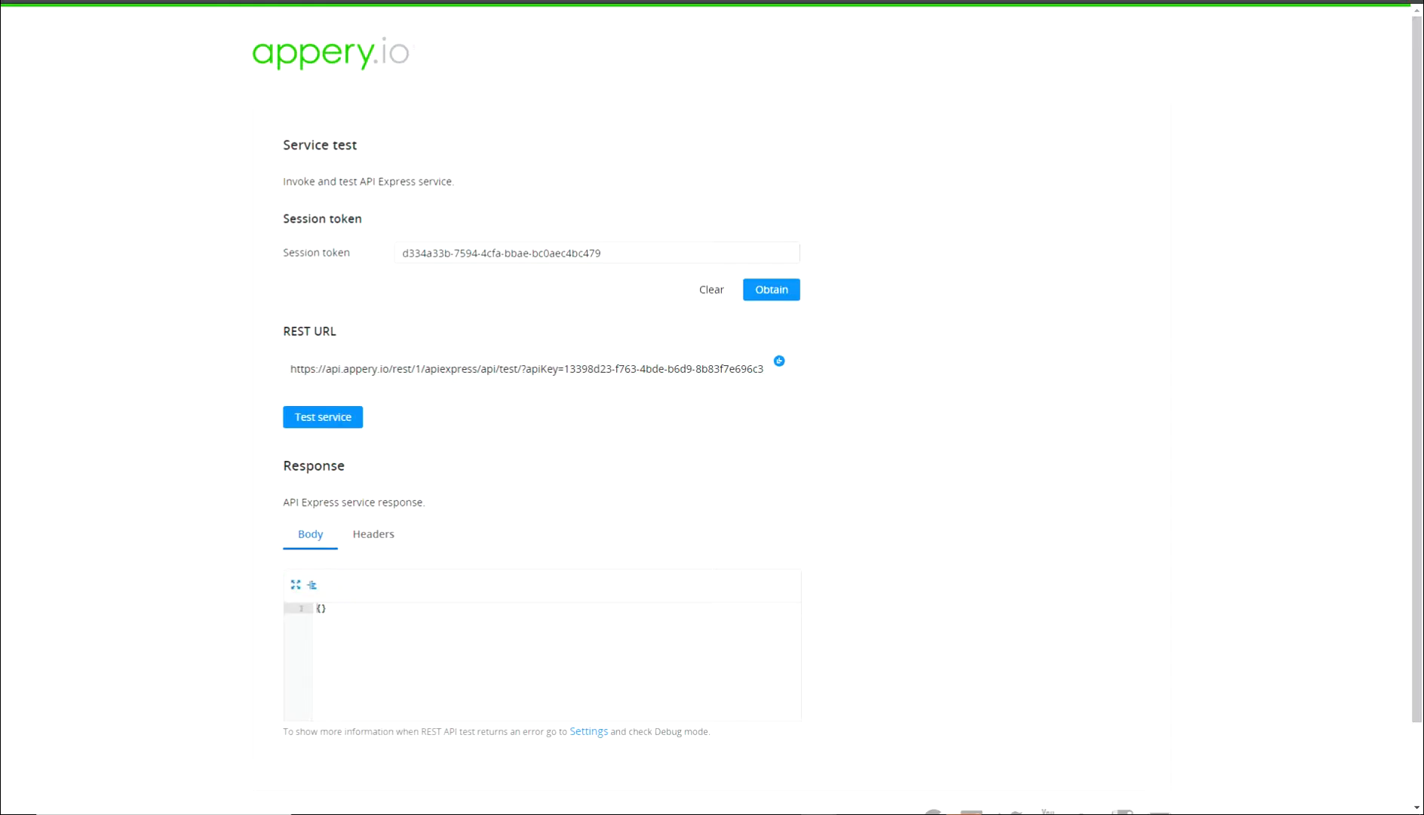
Run the test service with the token and confirm the 200 Success response.
{"action": "left_click", "coordinate": [323, 417]}
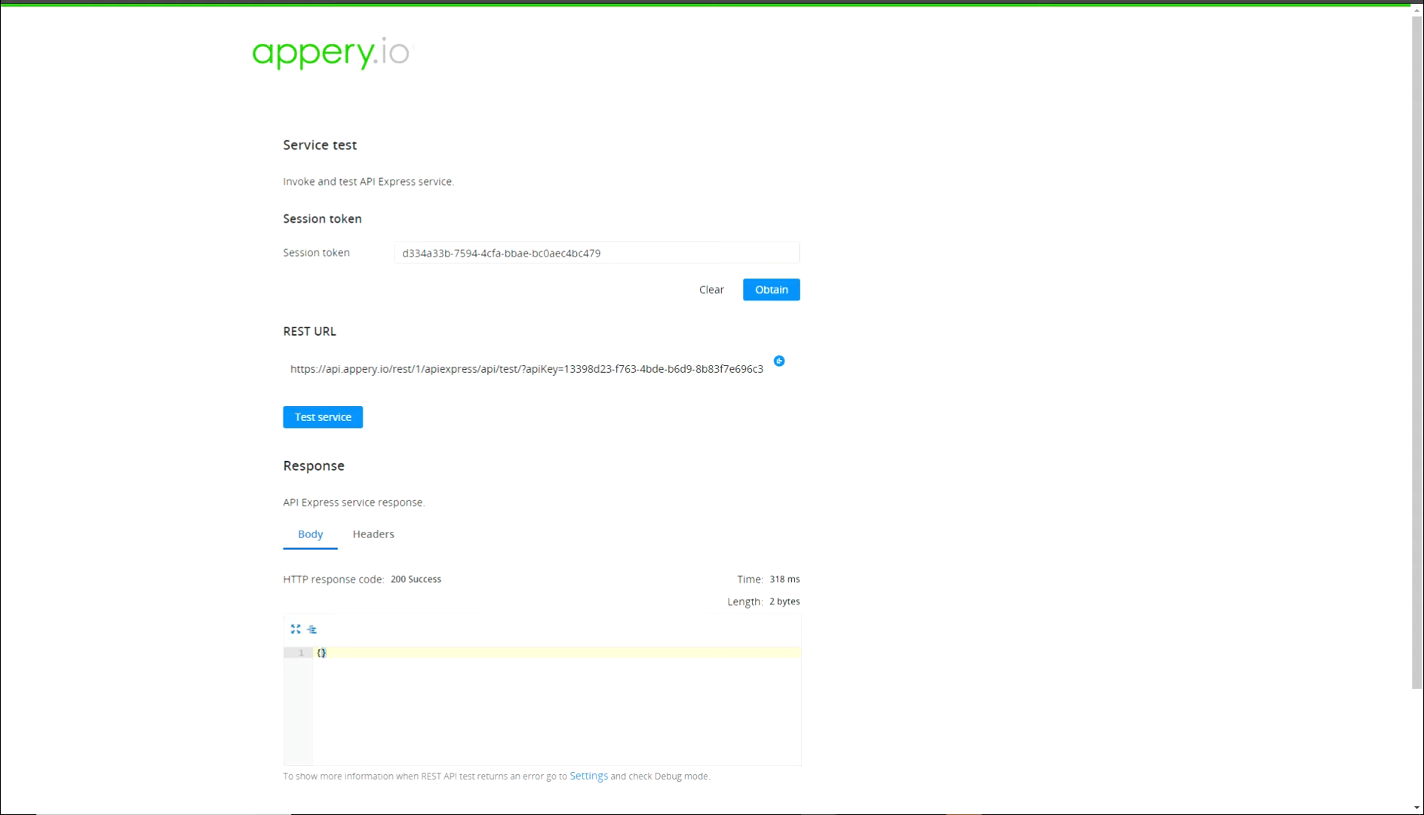
{"action": "left_click_drag", "start_coordinate": [390, 579], "coordinate": [441, 579]}
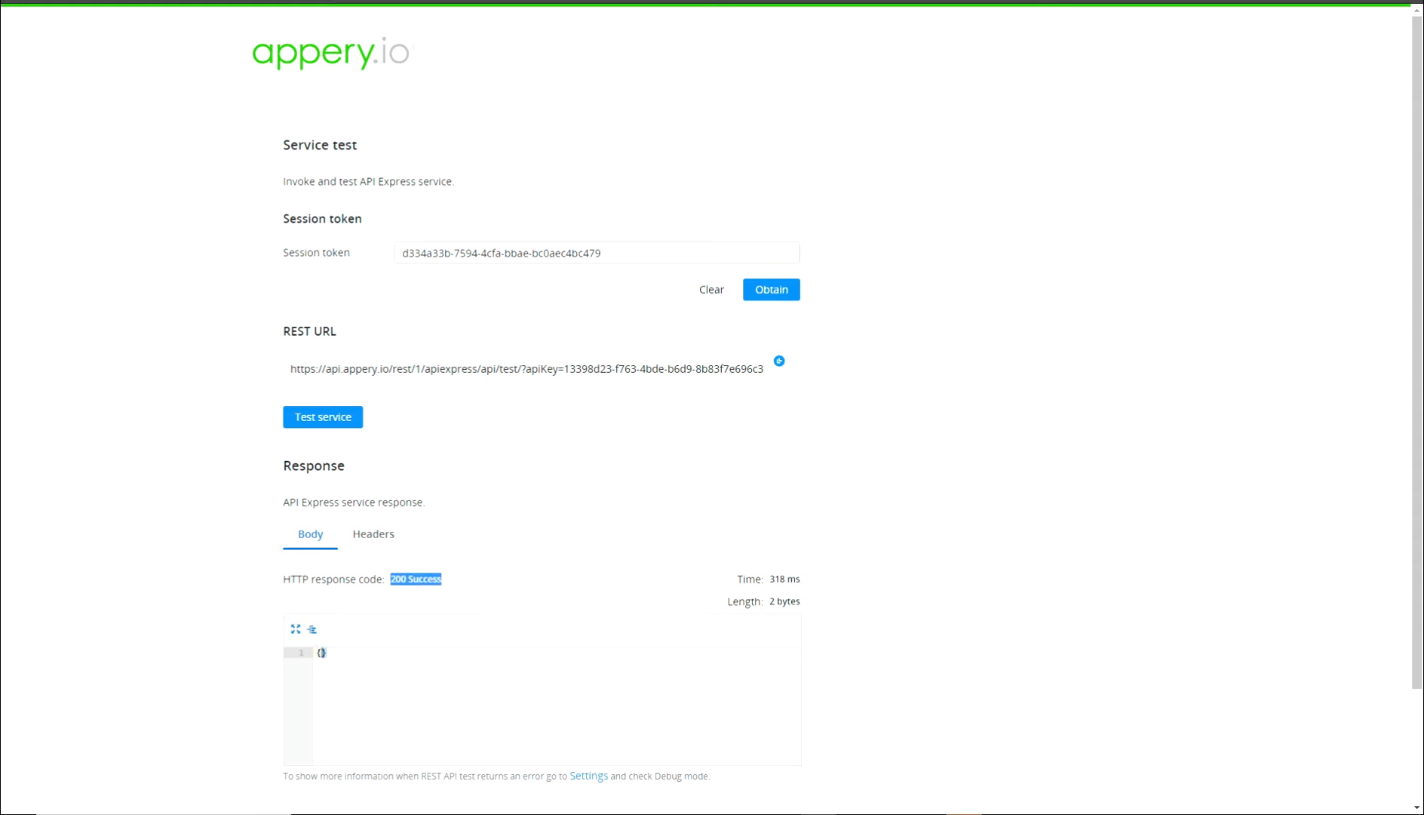
{"action": "left_click", "coordinate": [320, 651]}
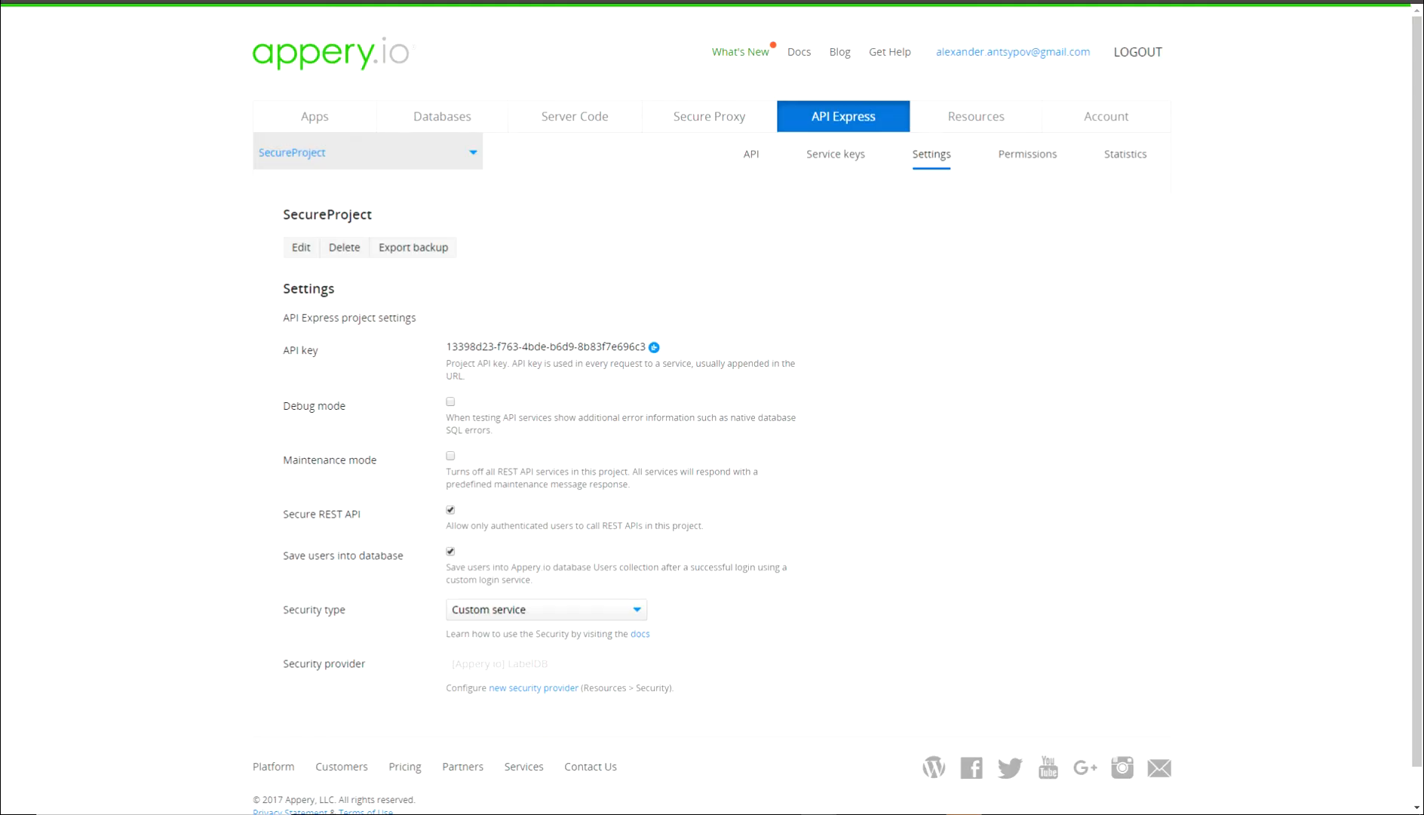
Open the labels service test page and get a session token with the LDAP user's credentials.
{"action": "left_click", "coordinate": [751, 154]}
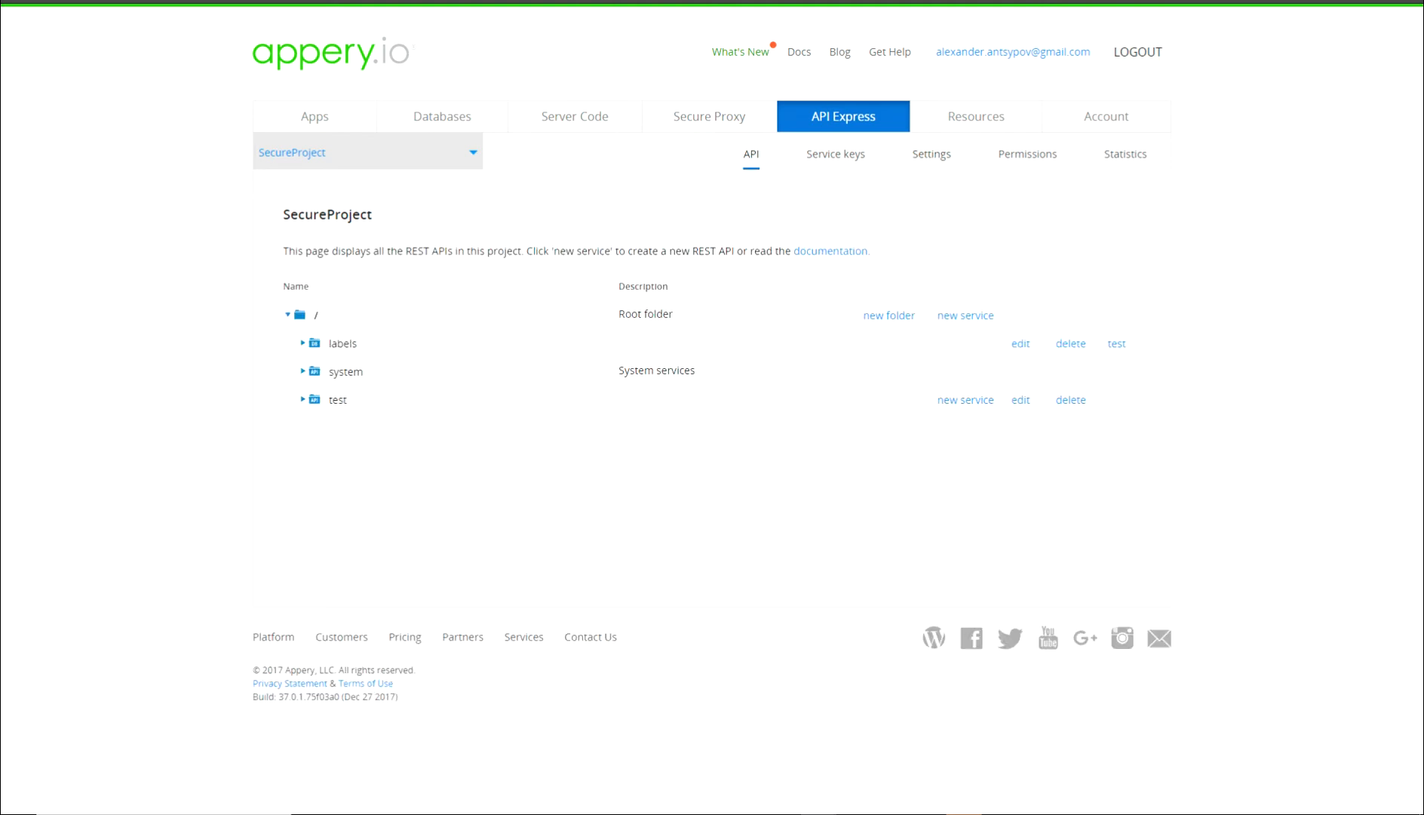
{"action": "left_click", "coordinate": [1116, 343]}
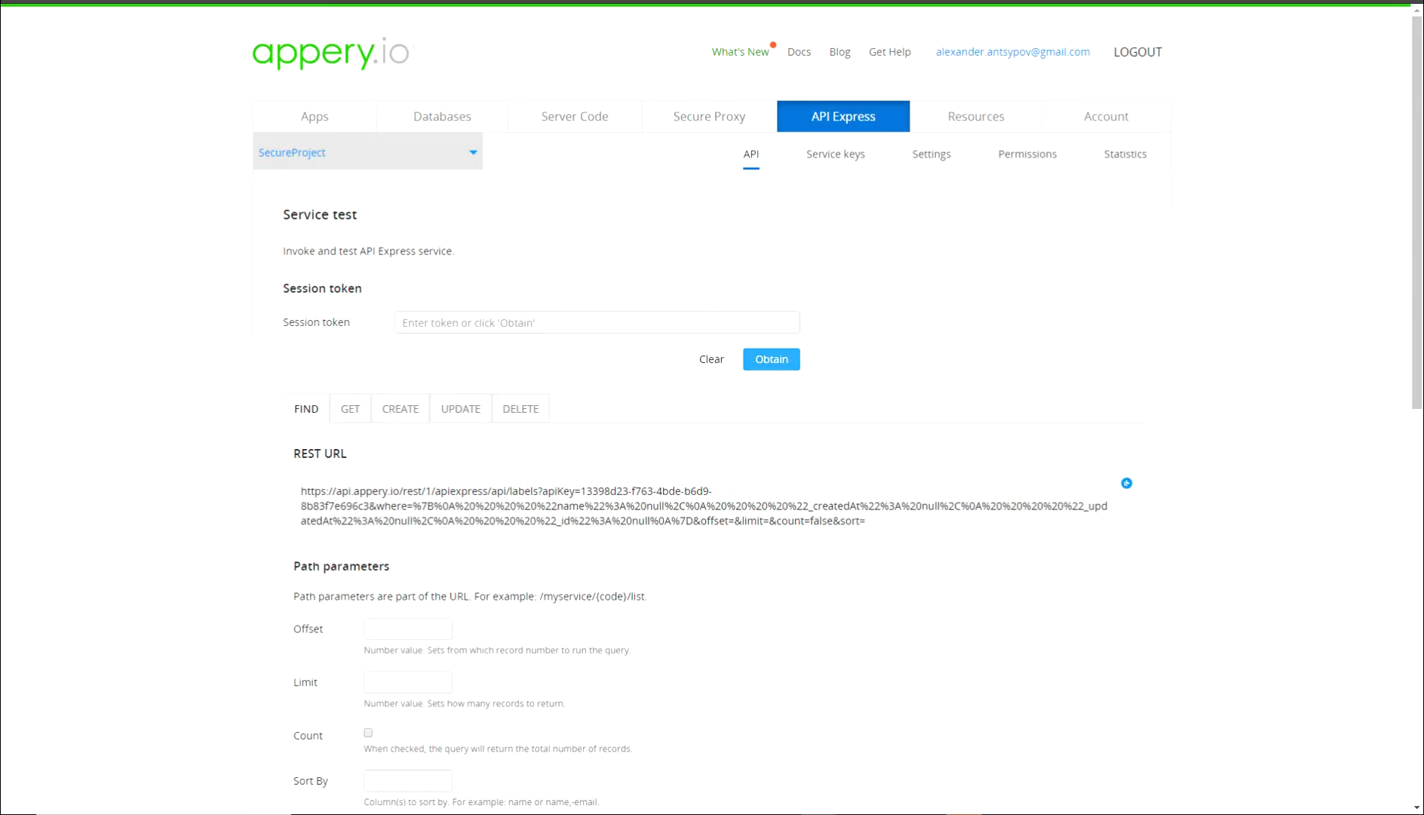
{"action": "left_click", "coordinate": [771, 359]}
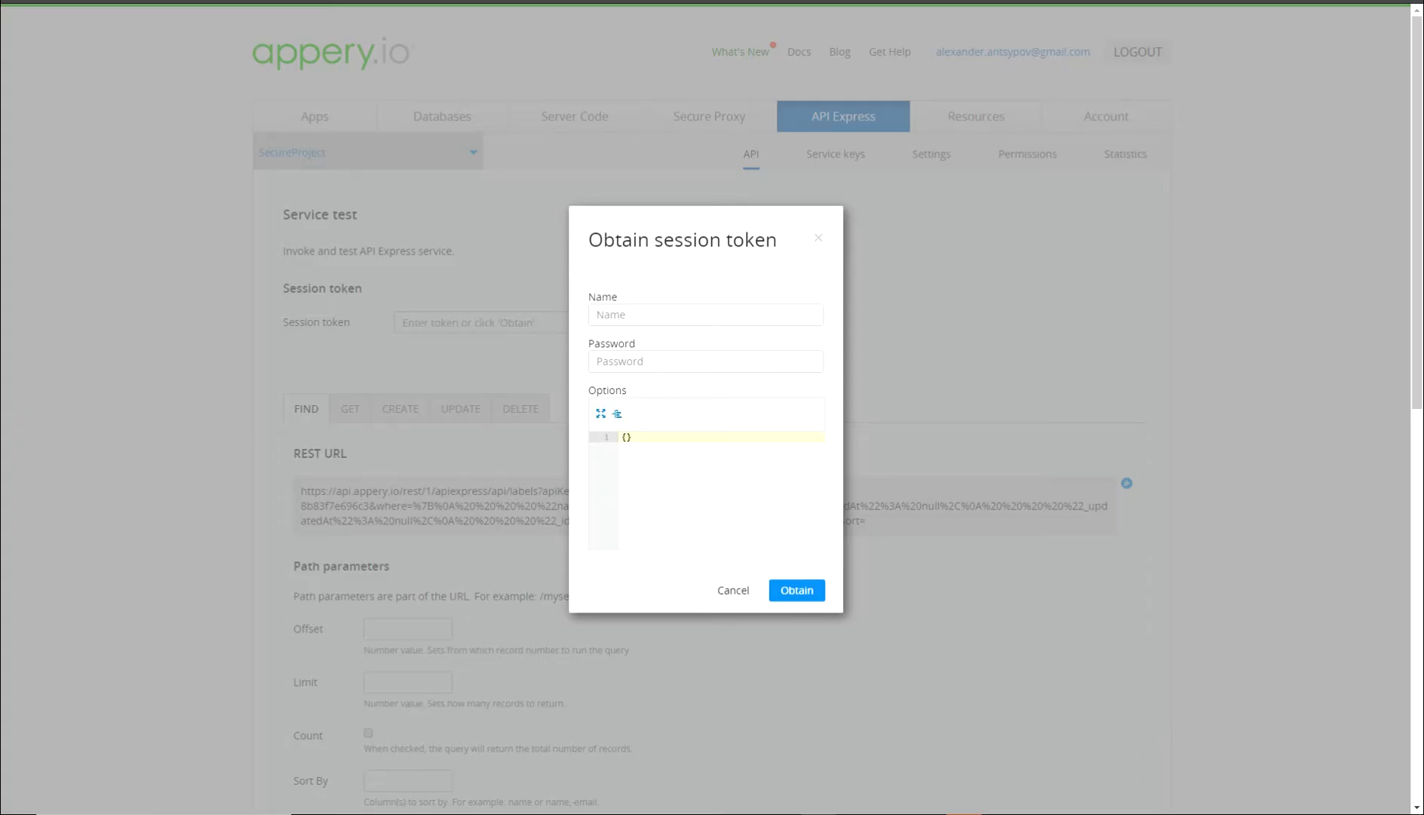
{"action": "left_click", "coordinate": [678, 315]}
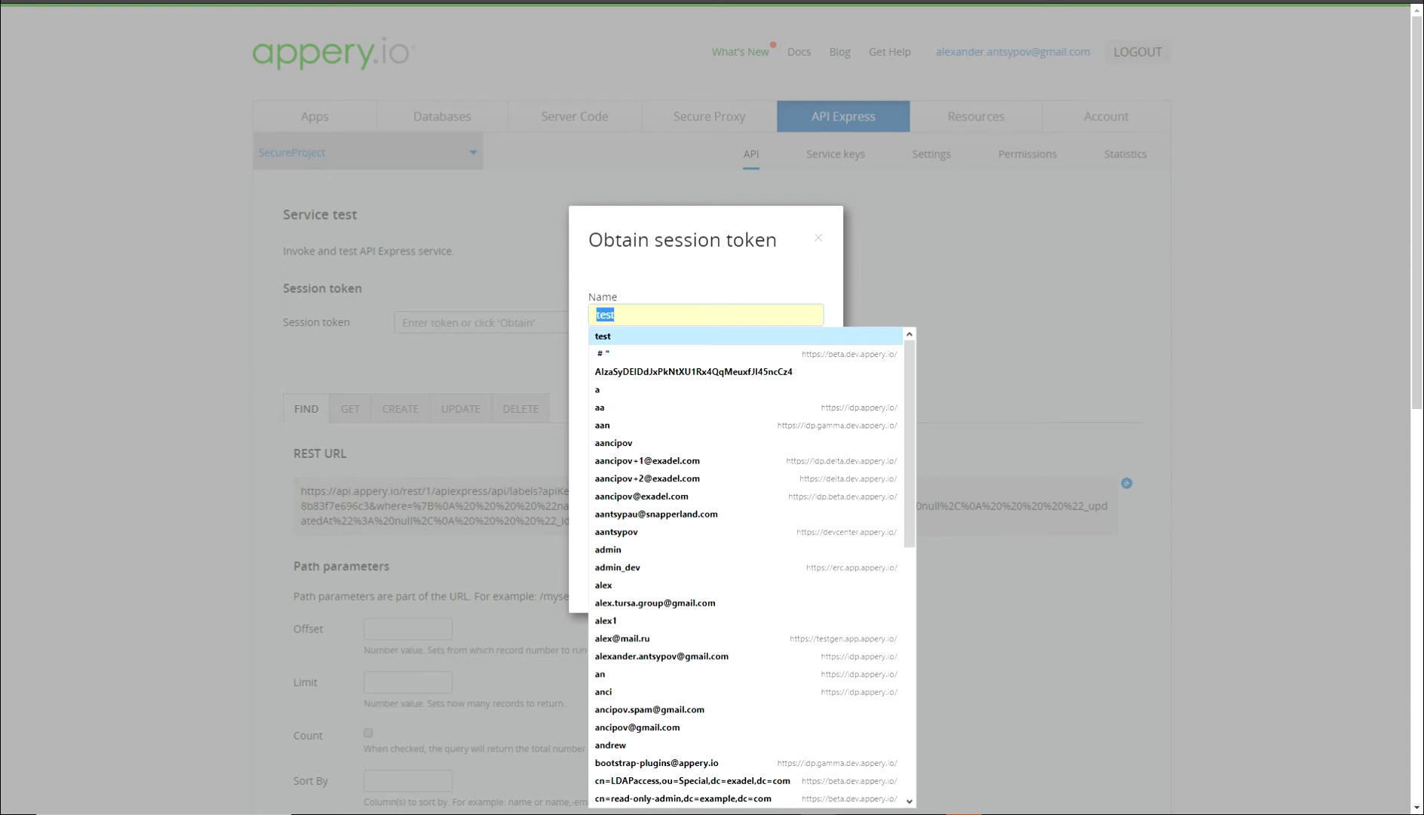
{"action": "key", "text": "ctrl+v"}
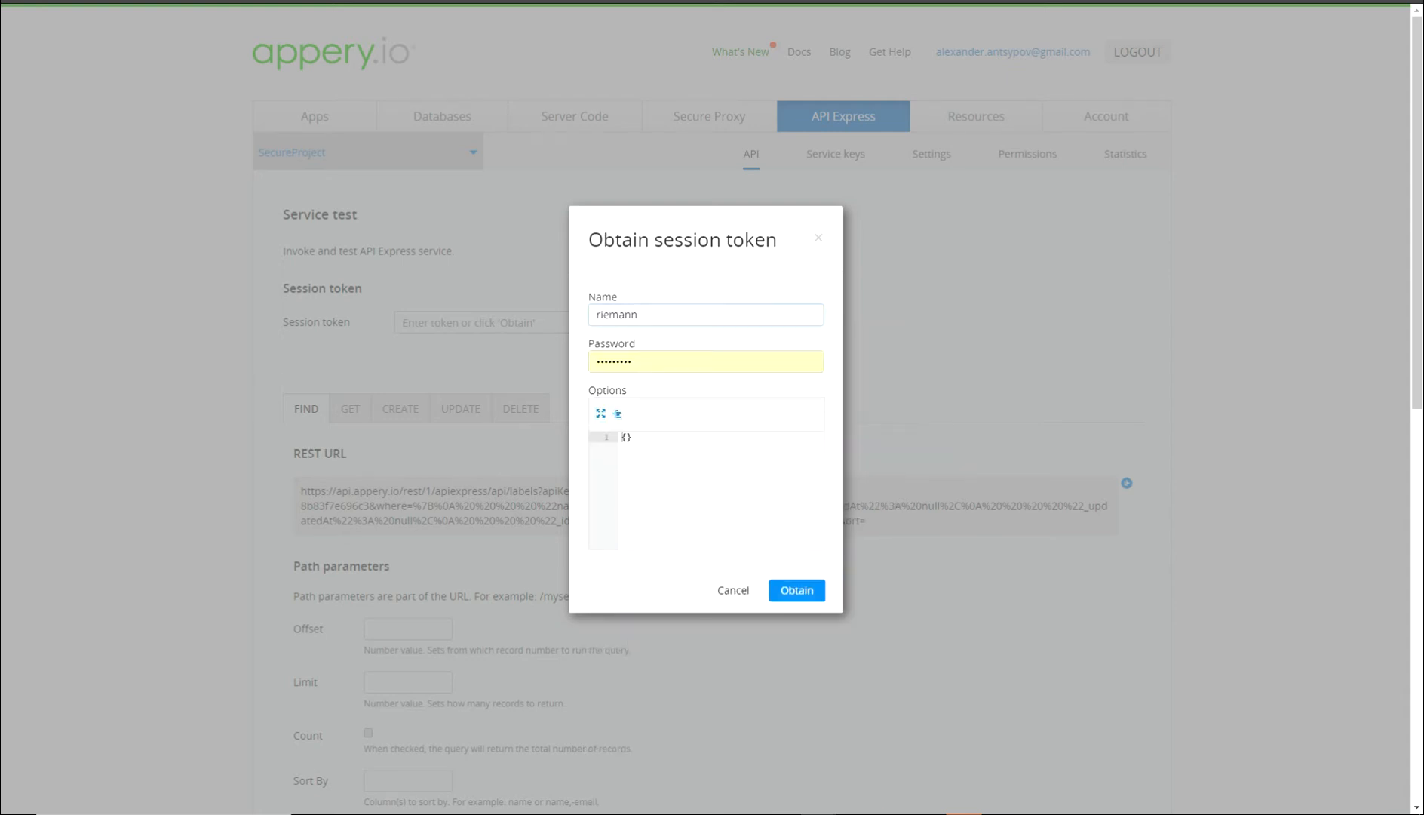
{"action": "key", "text": "Tab"}
{"action": "type", "text": "password"}
{"action": "key", "text": "Return"}
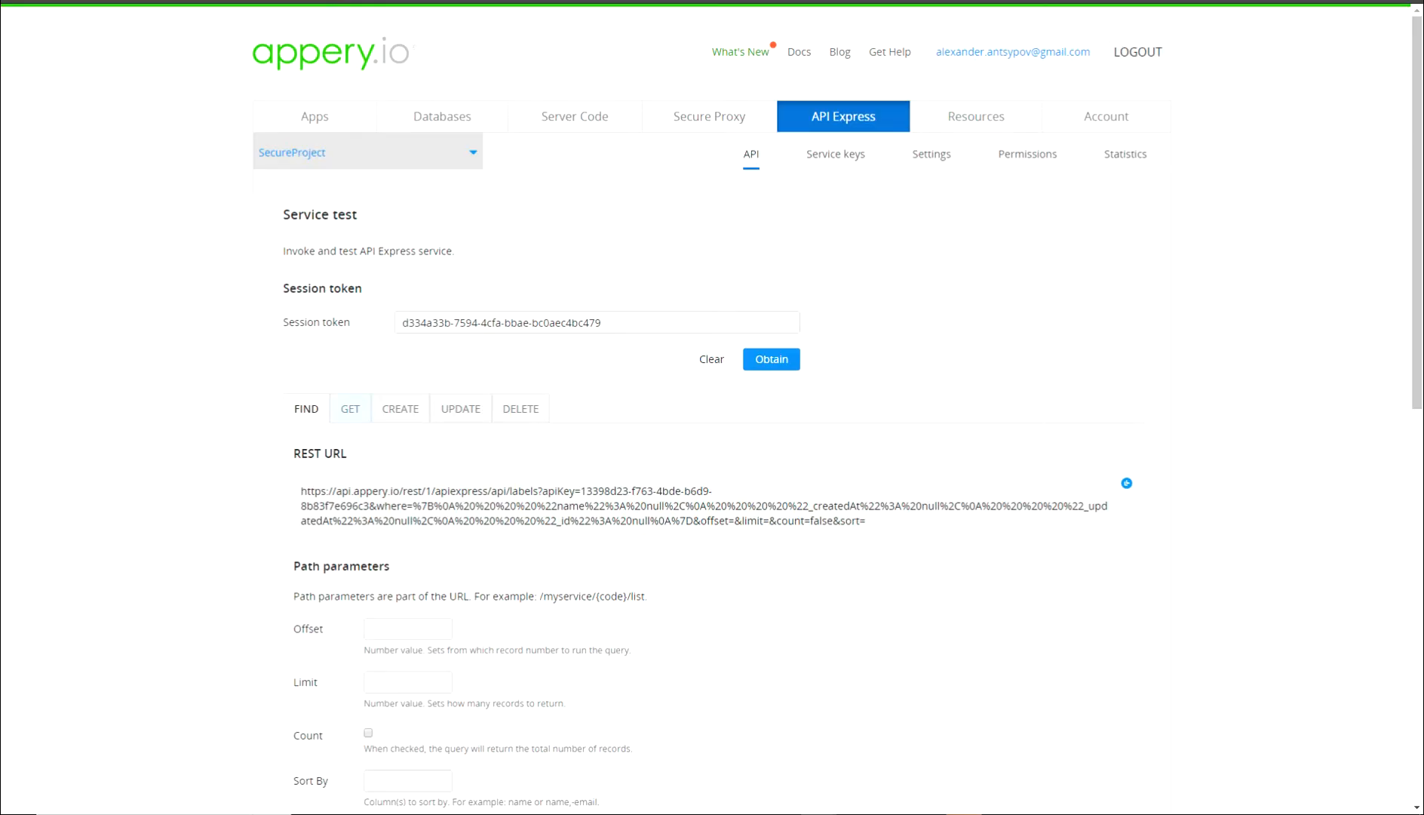
Send a labels CREATE request with name "label test 2" and get 200 Success.
{"action": "left_click", "coordinate": [400, 409]}
{"action": "scroll", "coordinate": [408, 422], "scroll_direction": "down", "scroll_amount": 3}
{"action": "double_click", "coordinate": [396, 388]}
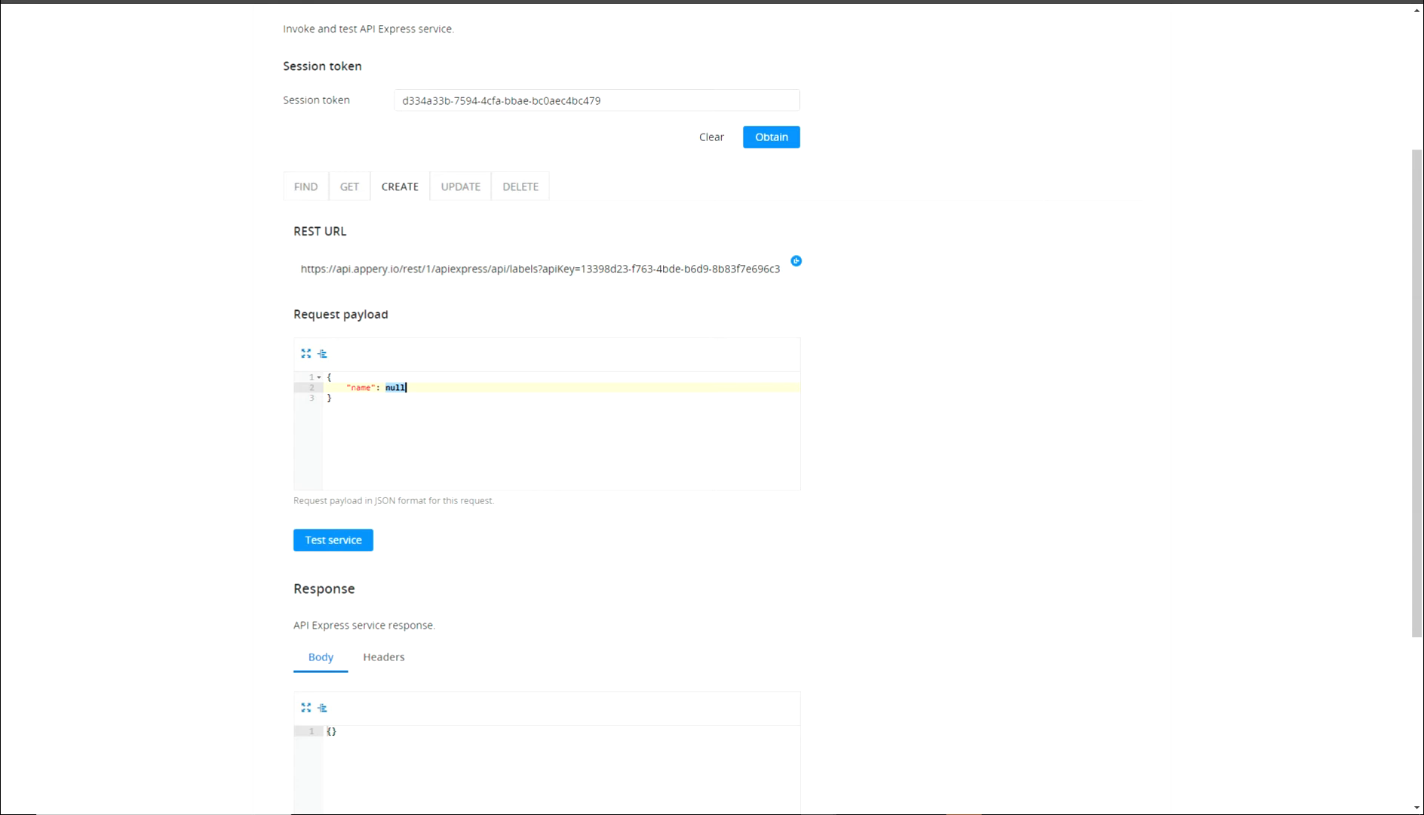
{"action": "type", "text": "\"label test 2"}
{"action": "left_click", "coordinate": [333, 540]}
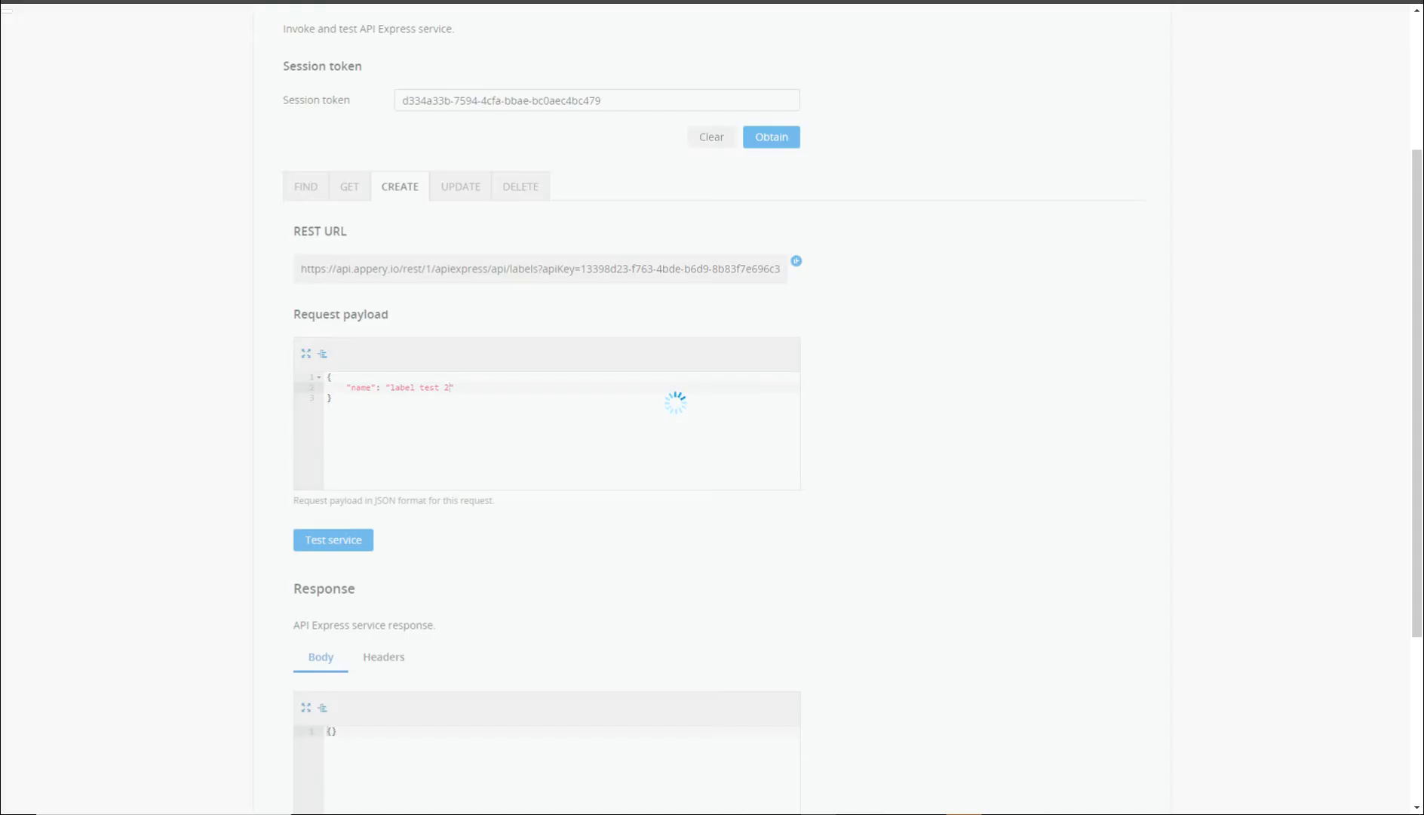
Review the response, then go to the Databases overview.
{"action": "scroll", "coordinate": [712, 408], "scroll_direction": "down", "scroll_amount": 4}
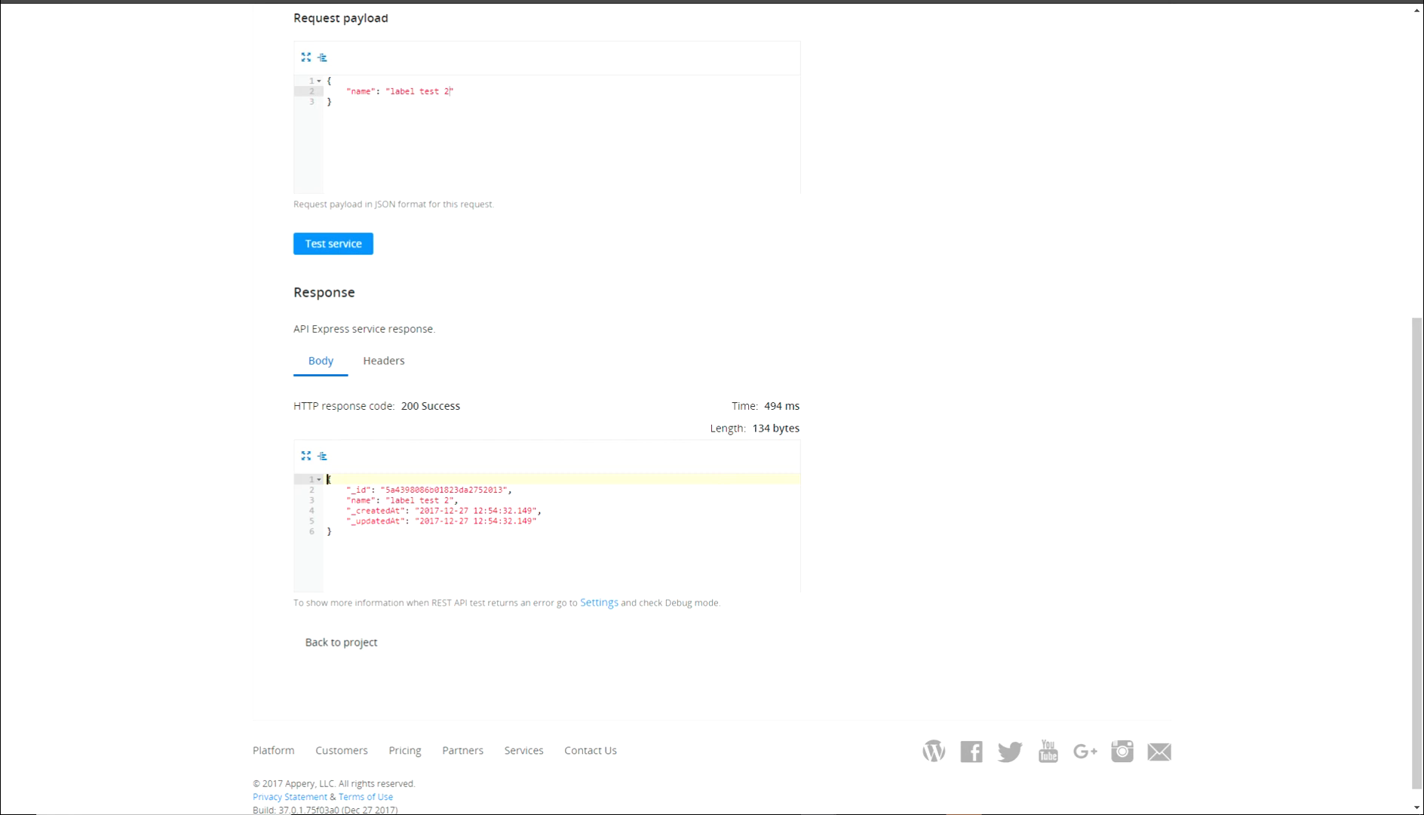
{"action": "scroll", "coordinate": [547, 407], "scroll_direction": "up", "scroll_amount": 7}
{"action": "left_click", "coordinate": [442, 117]}
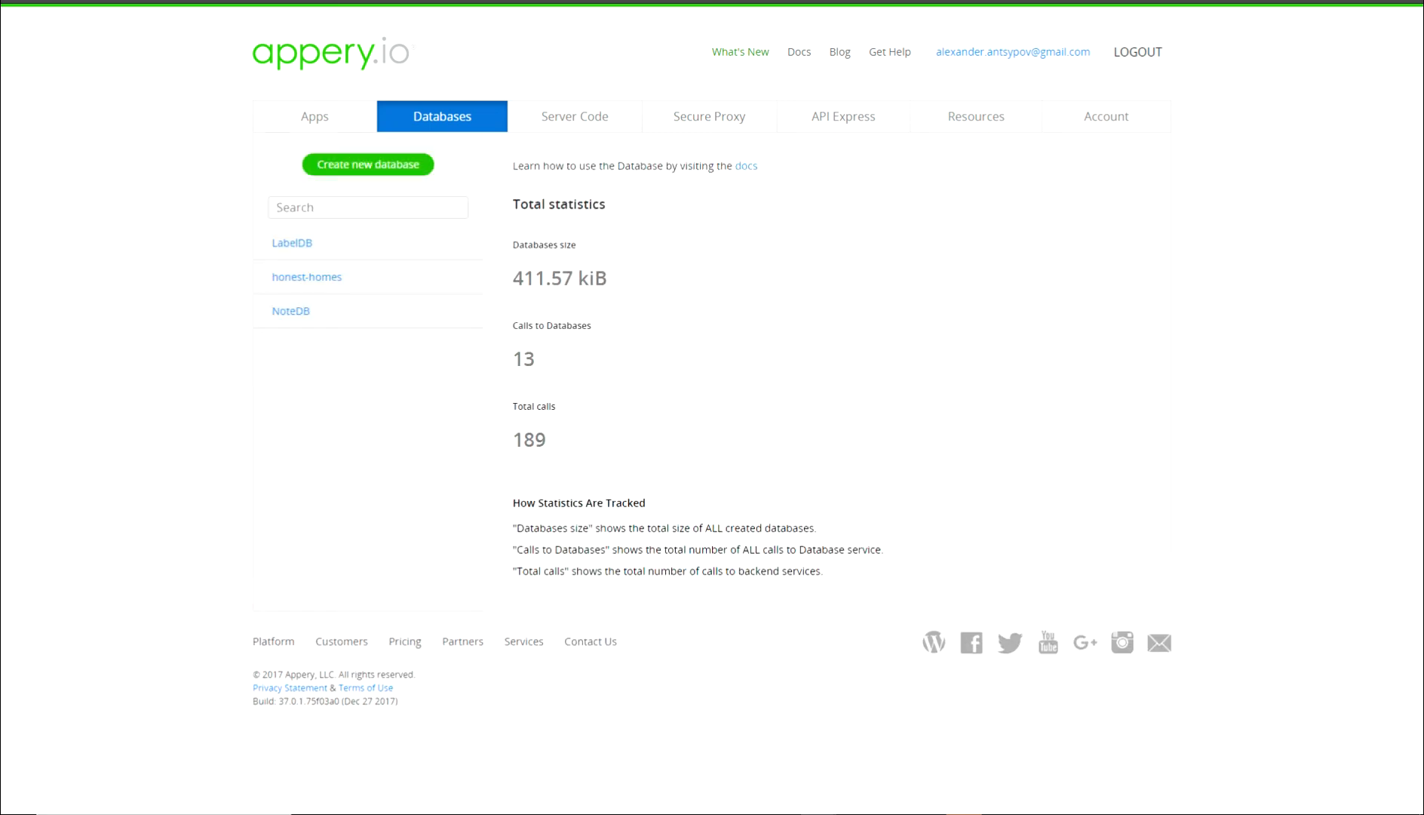
Open LabelDB's Labels and view the ACL of the "label test 2" record.
{"action": "left_click", "coordinate": [292, 243]}
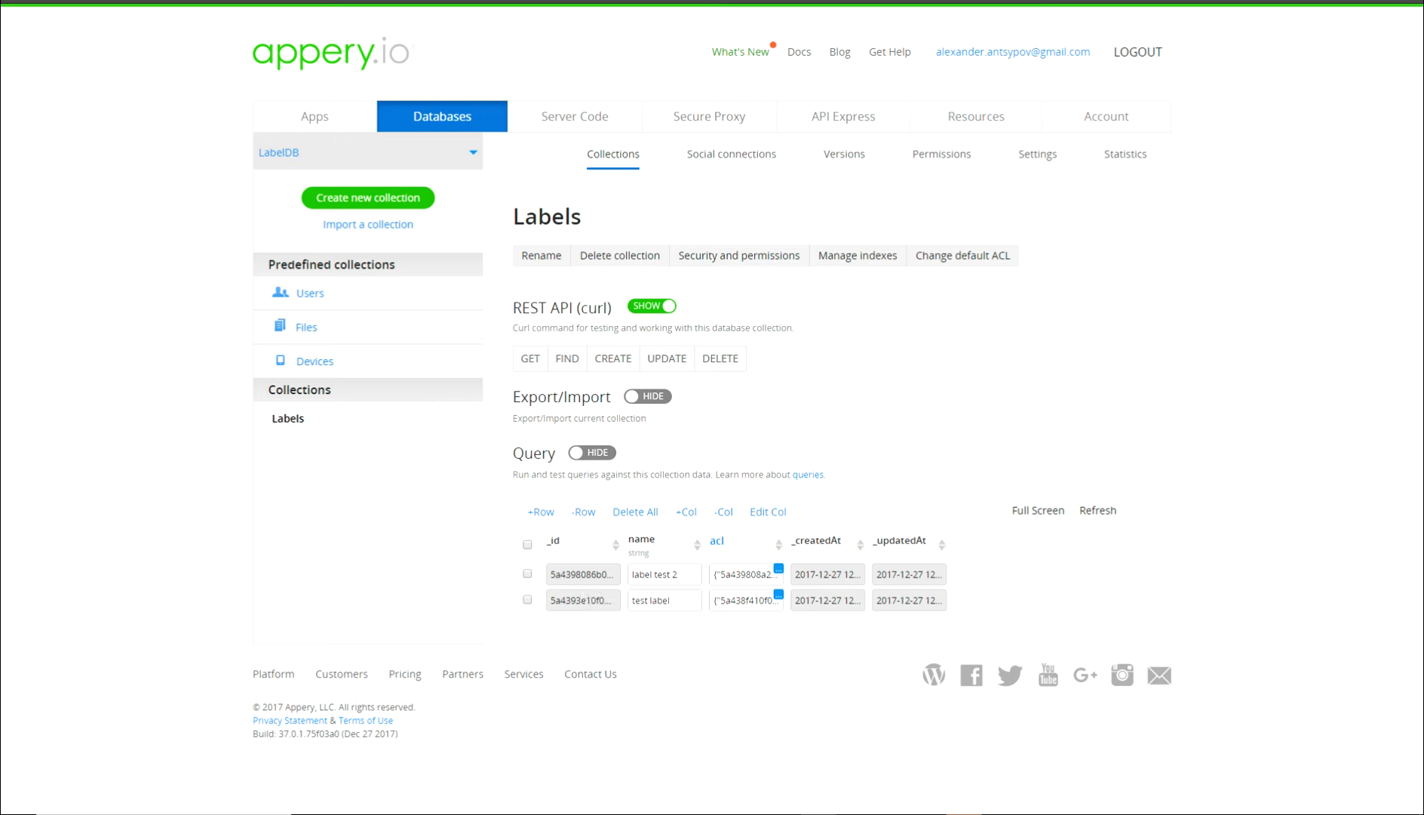
{"action": "left_click", "coordinate": [778, 568]}
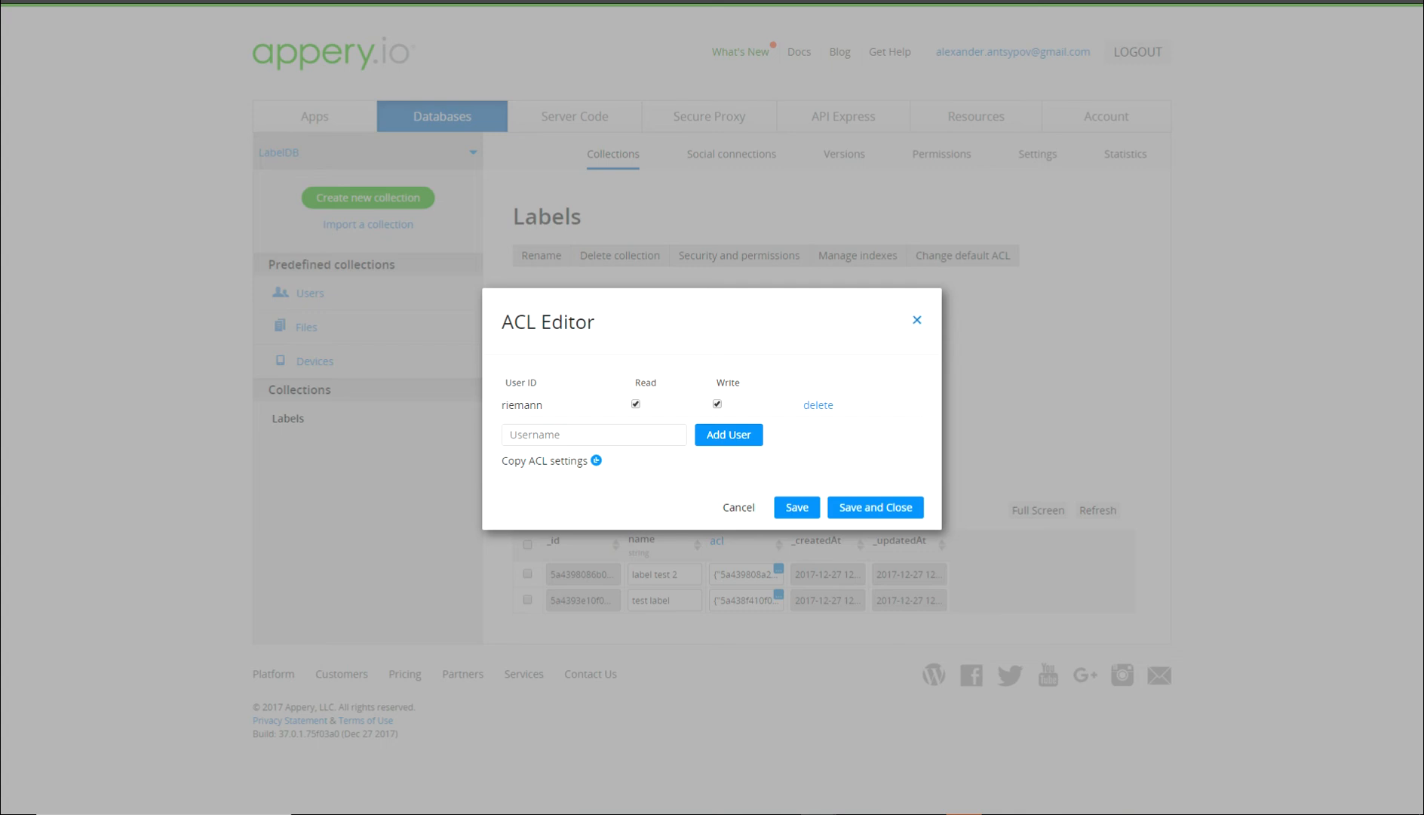
Close the ACL Editor and open LabelDB's predefined Users collection to view saved users.
{"action": "left_click", "coordinate": [917, 320]}
{"action": "left_click", "coordinate": [309, 292]}
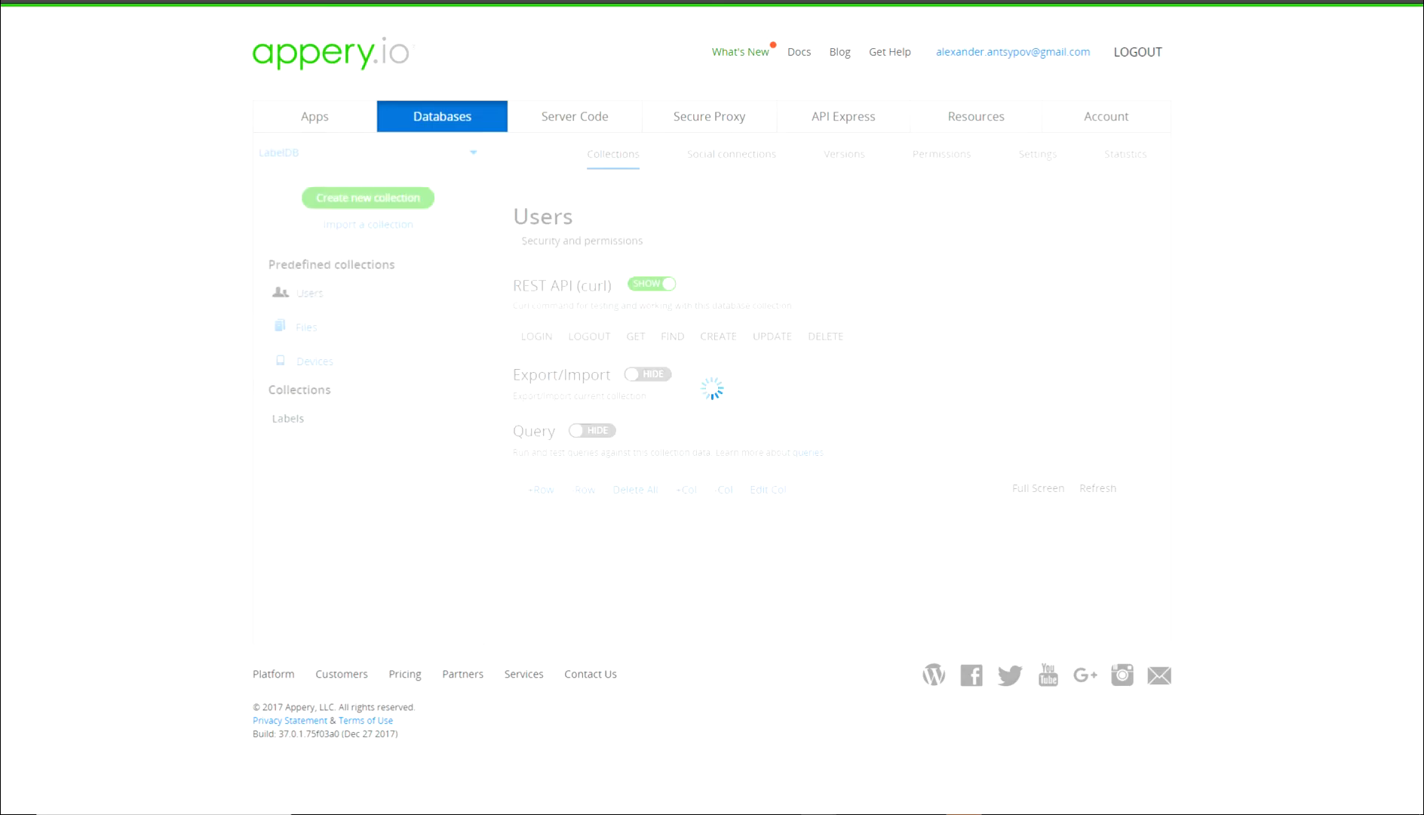